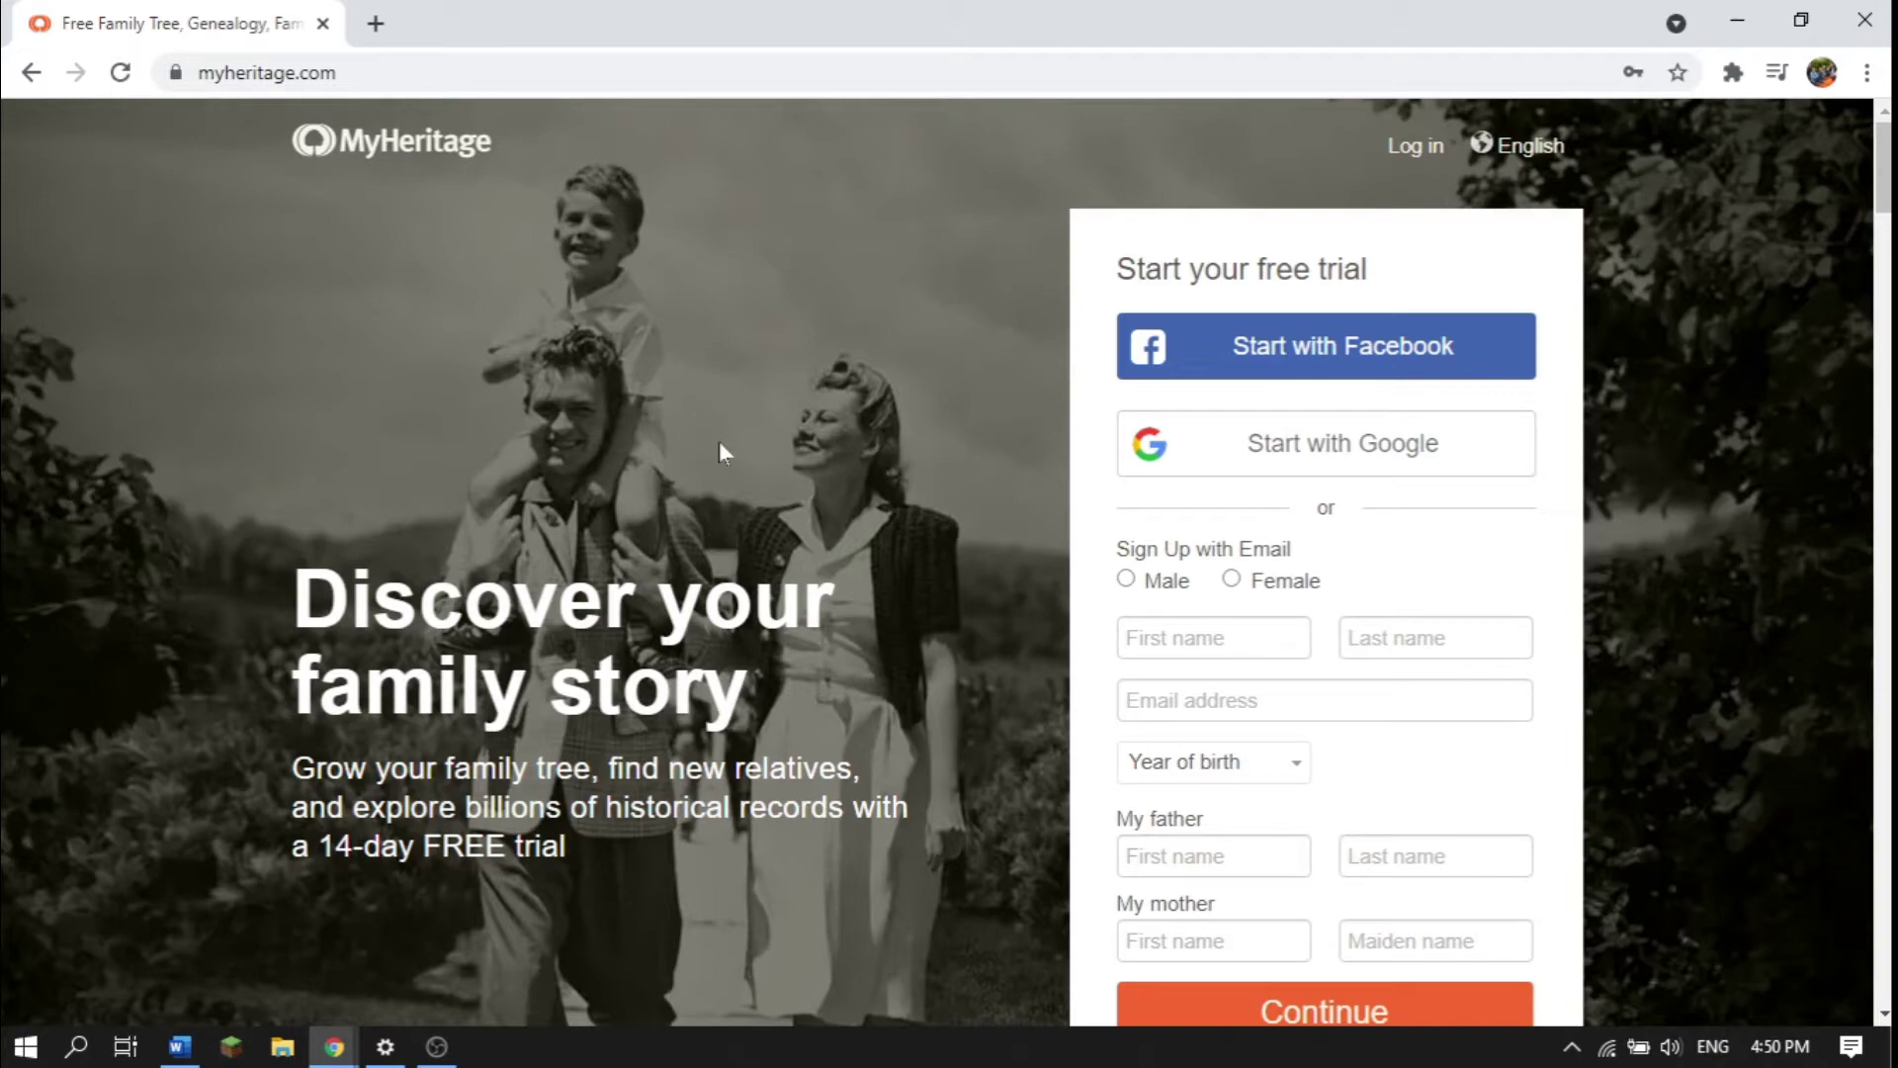
Scroll the myheritage.com homepage down past the free-trial offer to the footer links.
scroll(786, 684, down, 12)
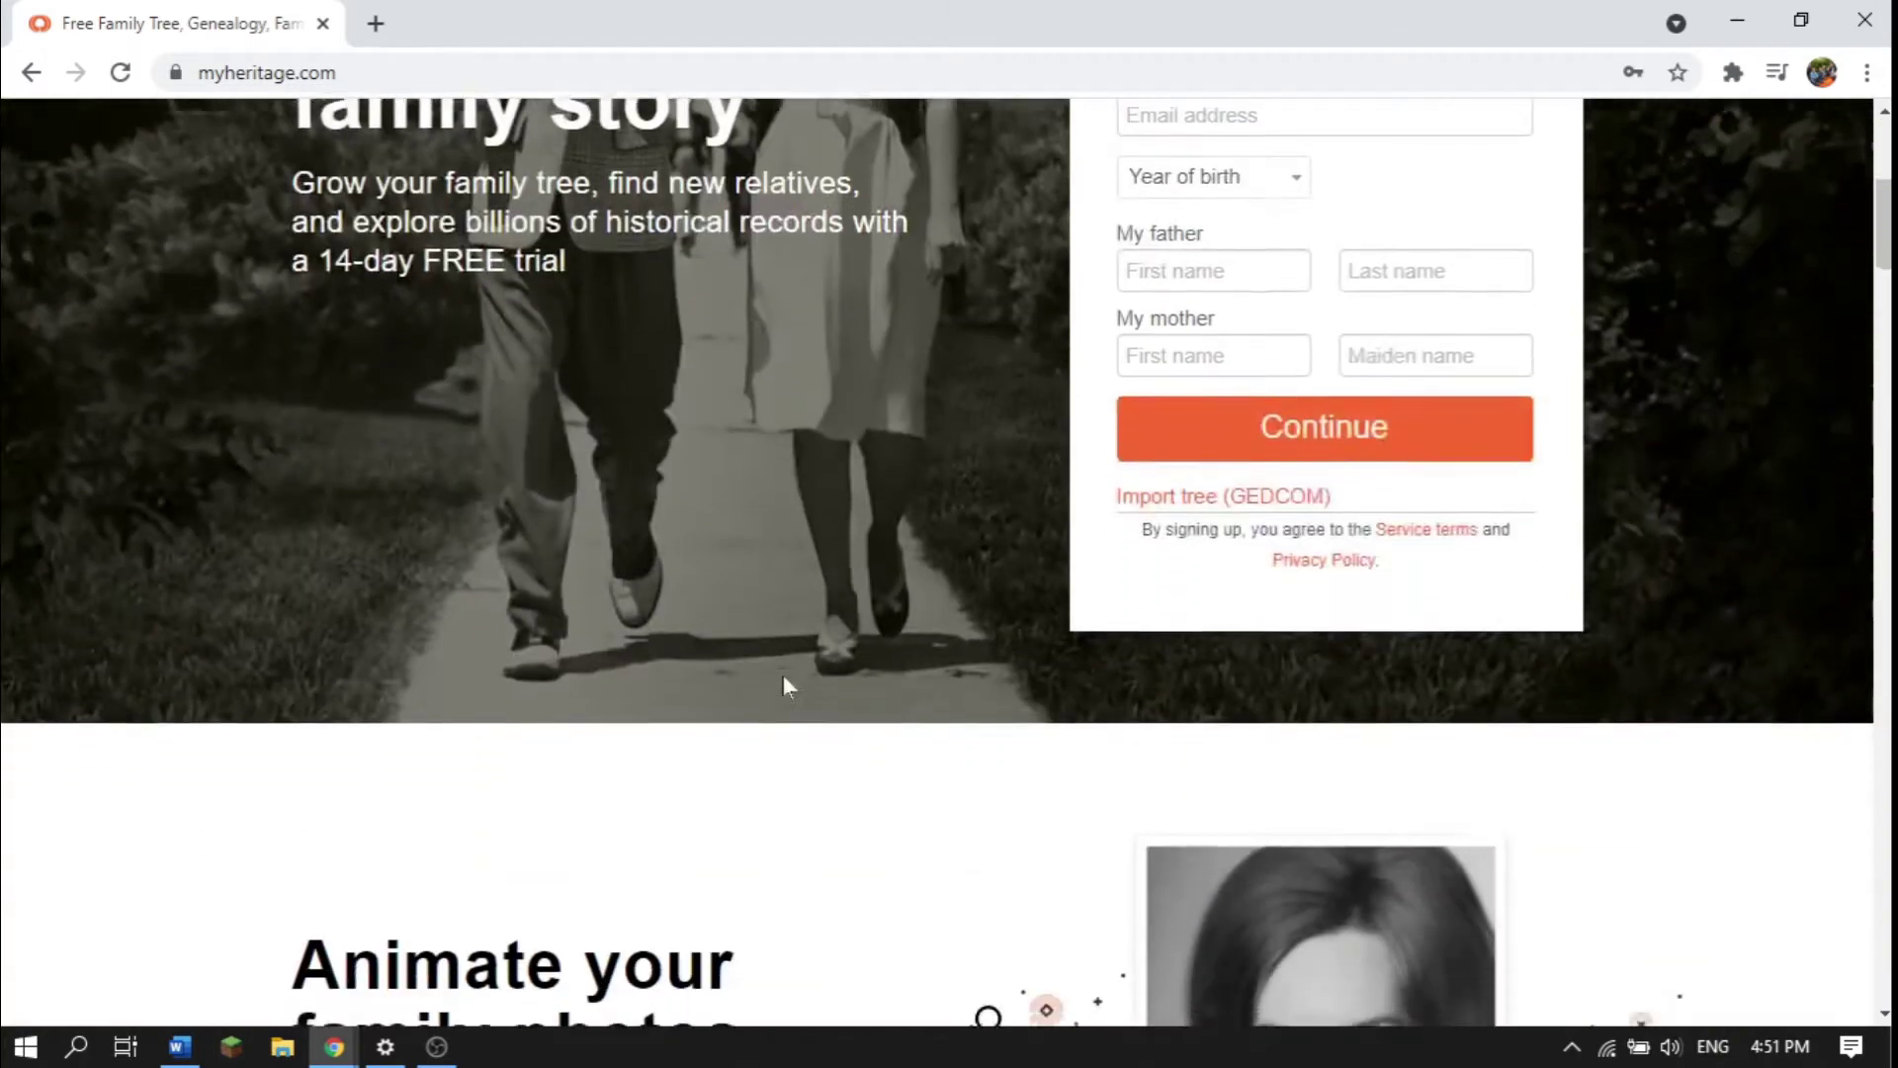
scroll(786, 684, down, 20)
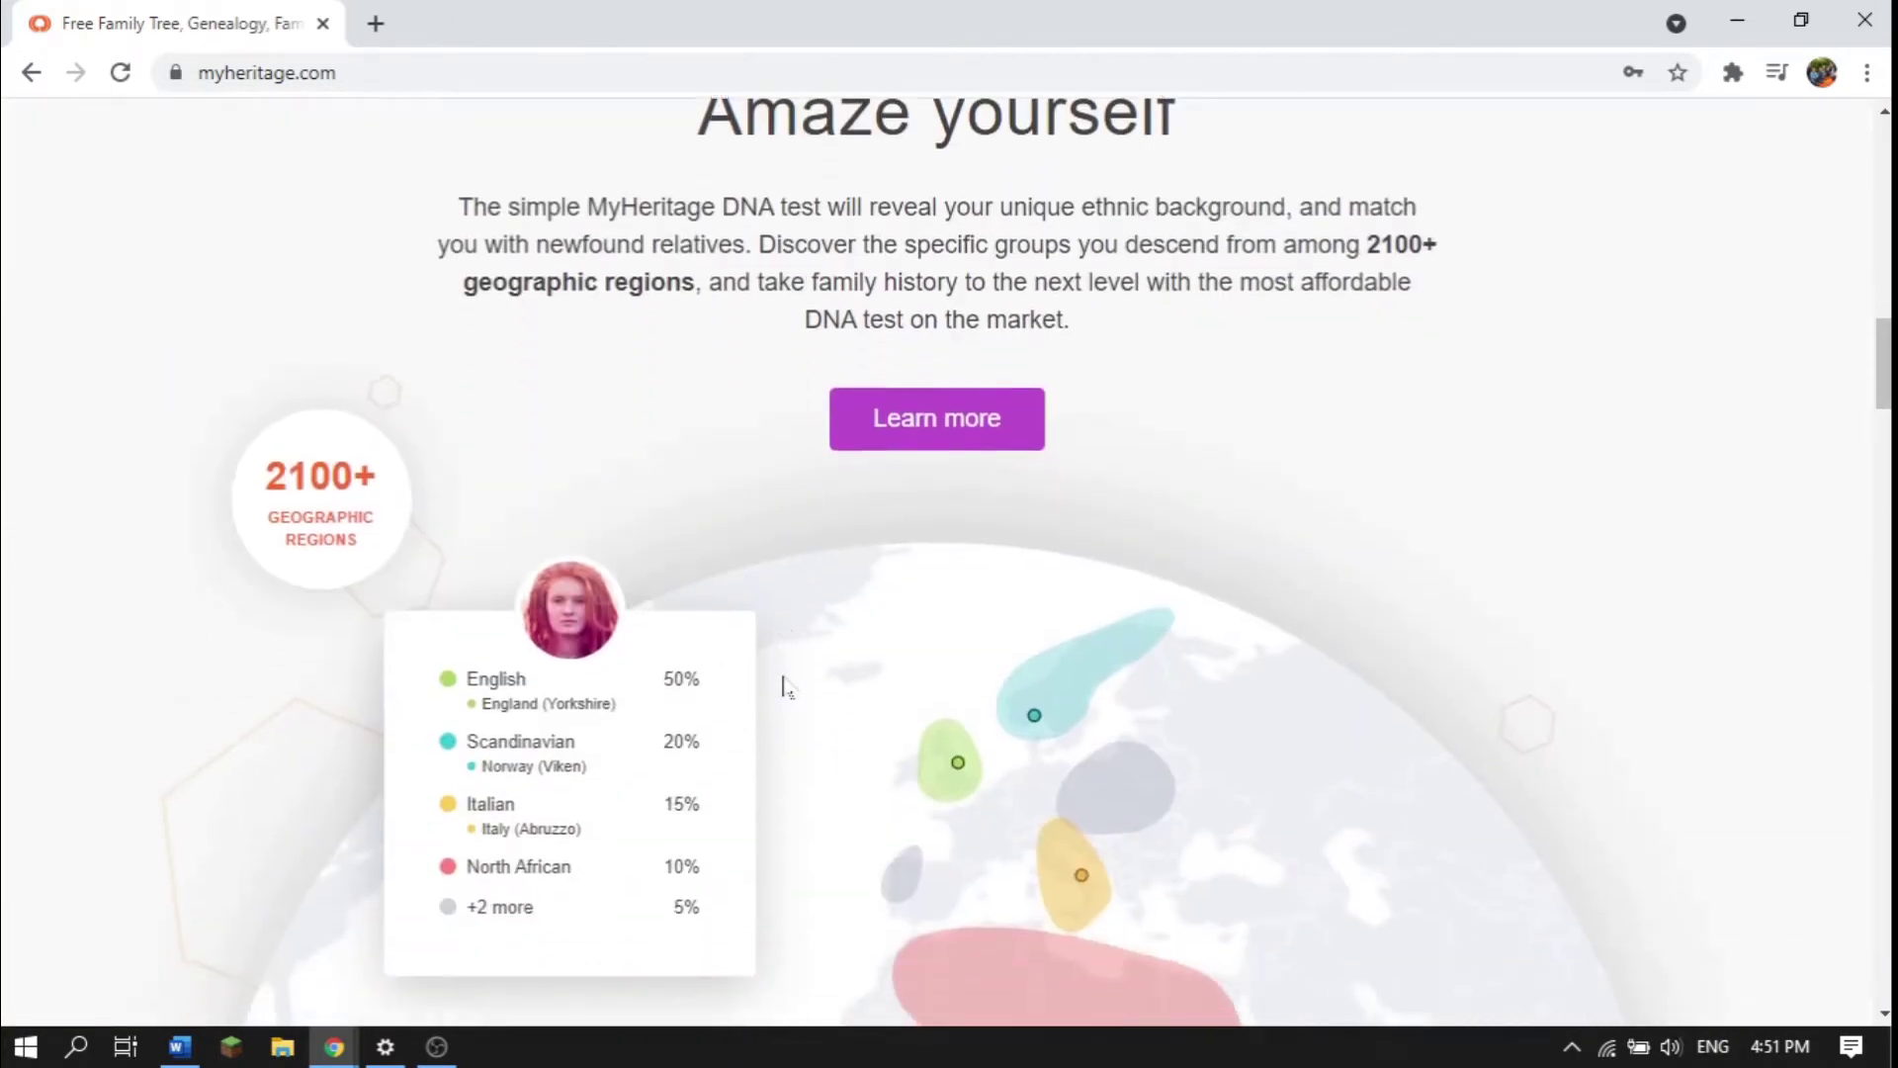
scroll(784, 684, down, 20)
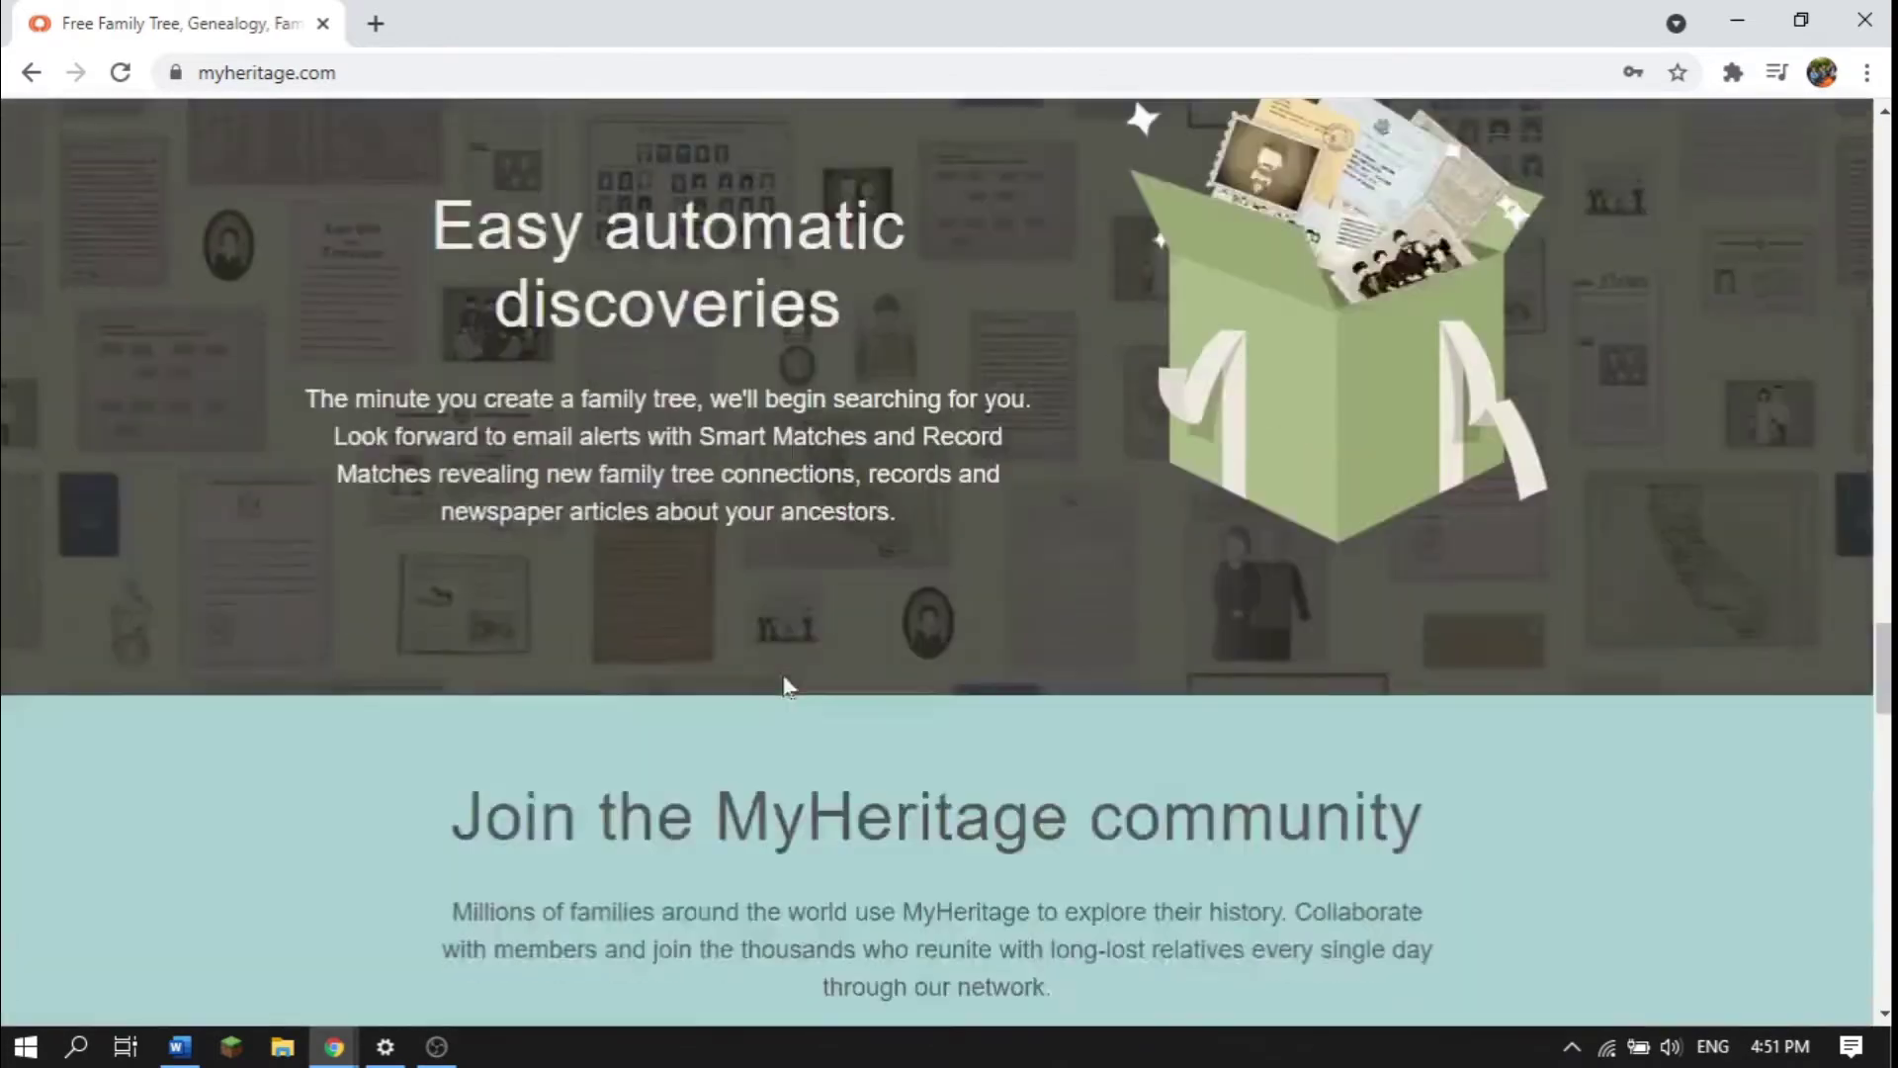
scroll(784, 684, down, 6)
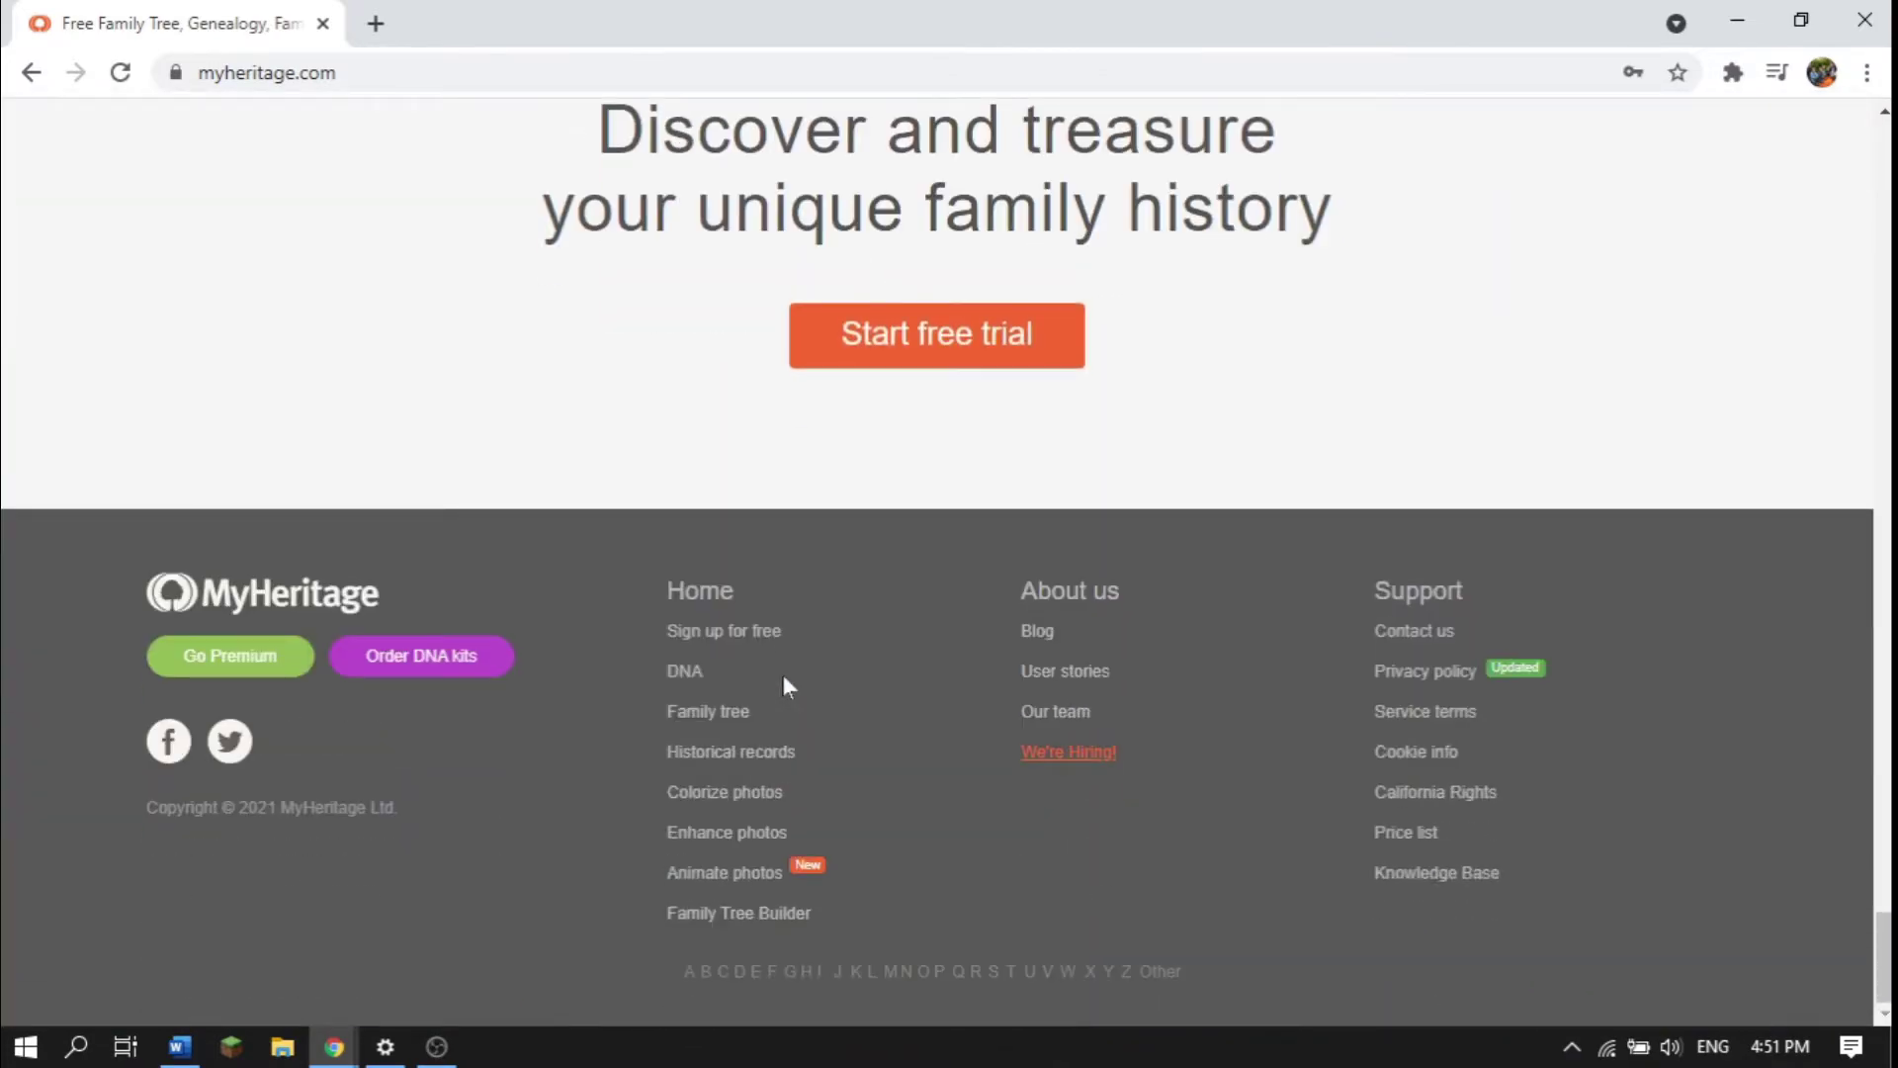
Upload the 2Ellingson portrait to Deep Nostalgia, signing up free with Google and agreeing to the terms.
click(724, 882)
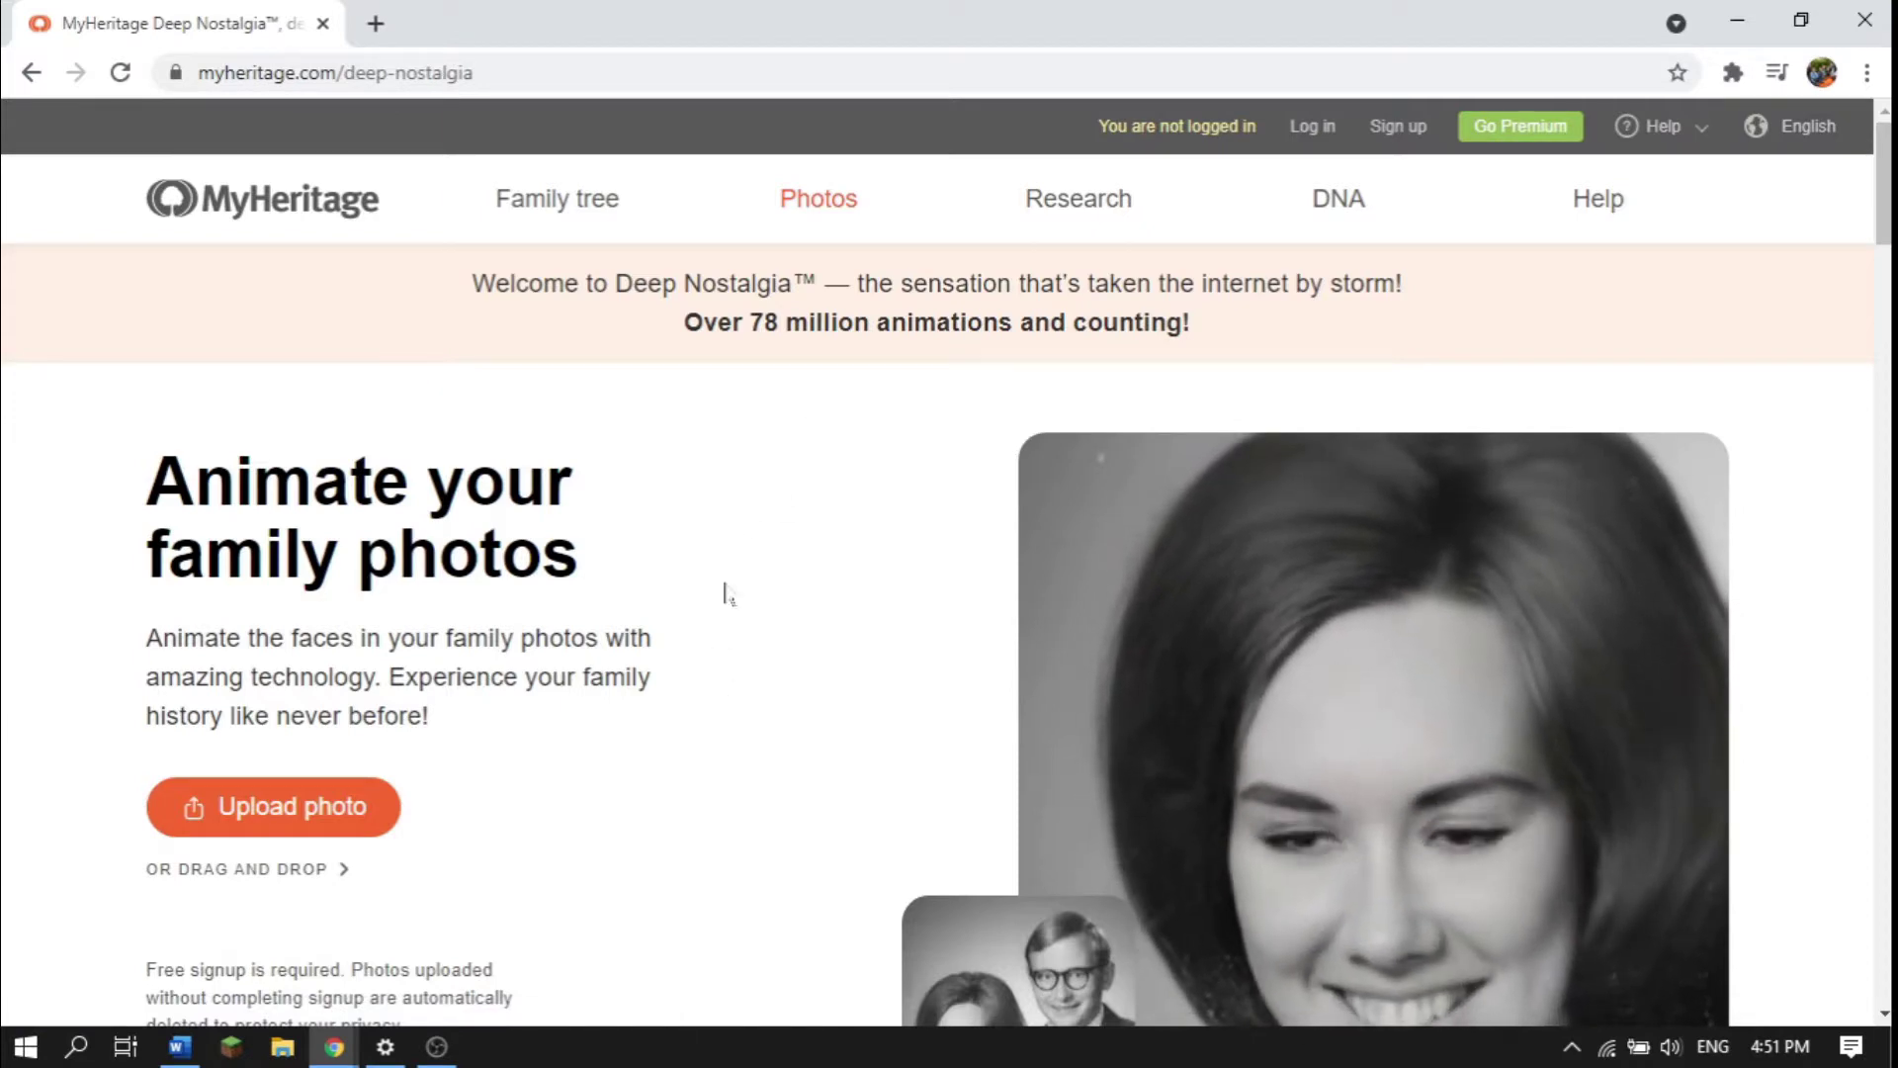
scroll(754, 761, down, 2)
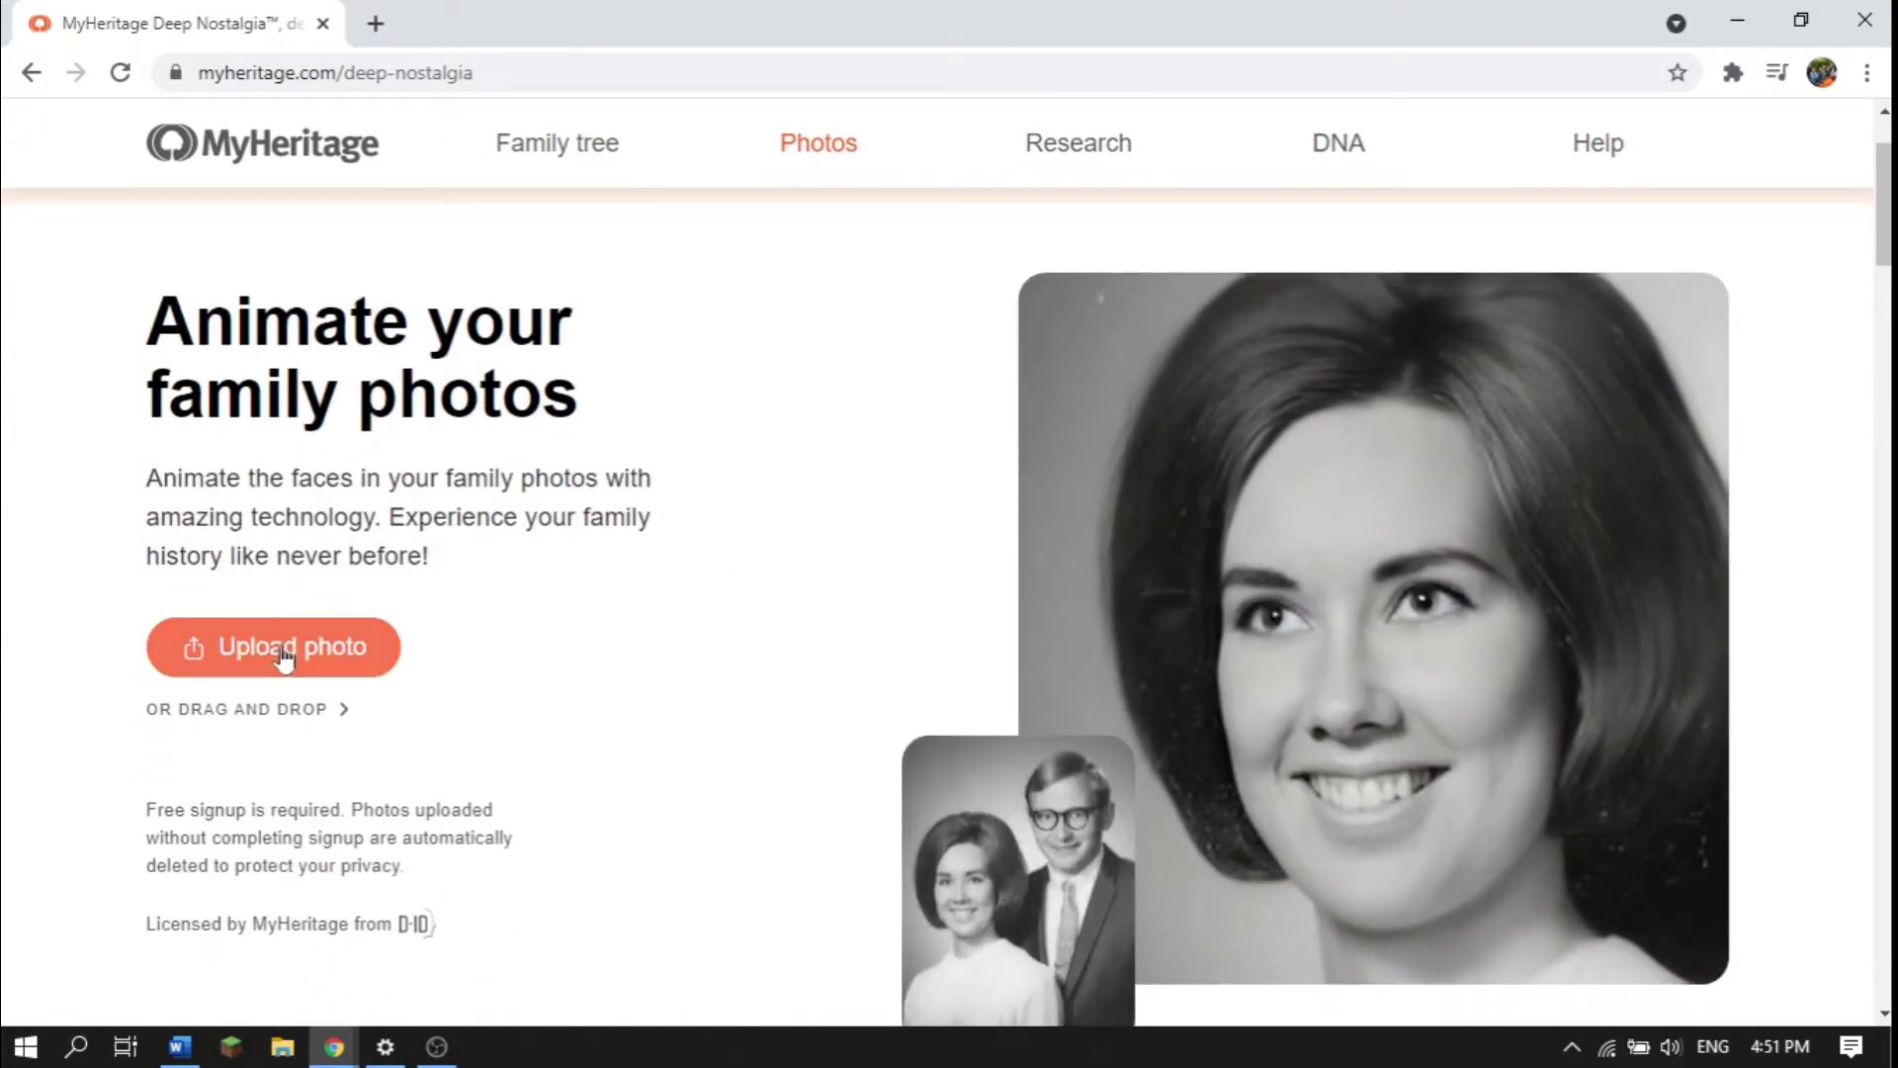
click(285, 653)
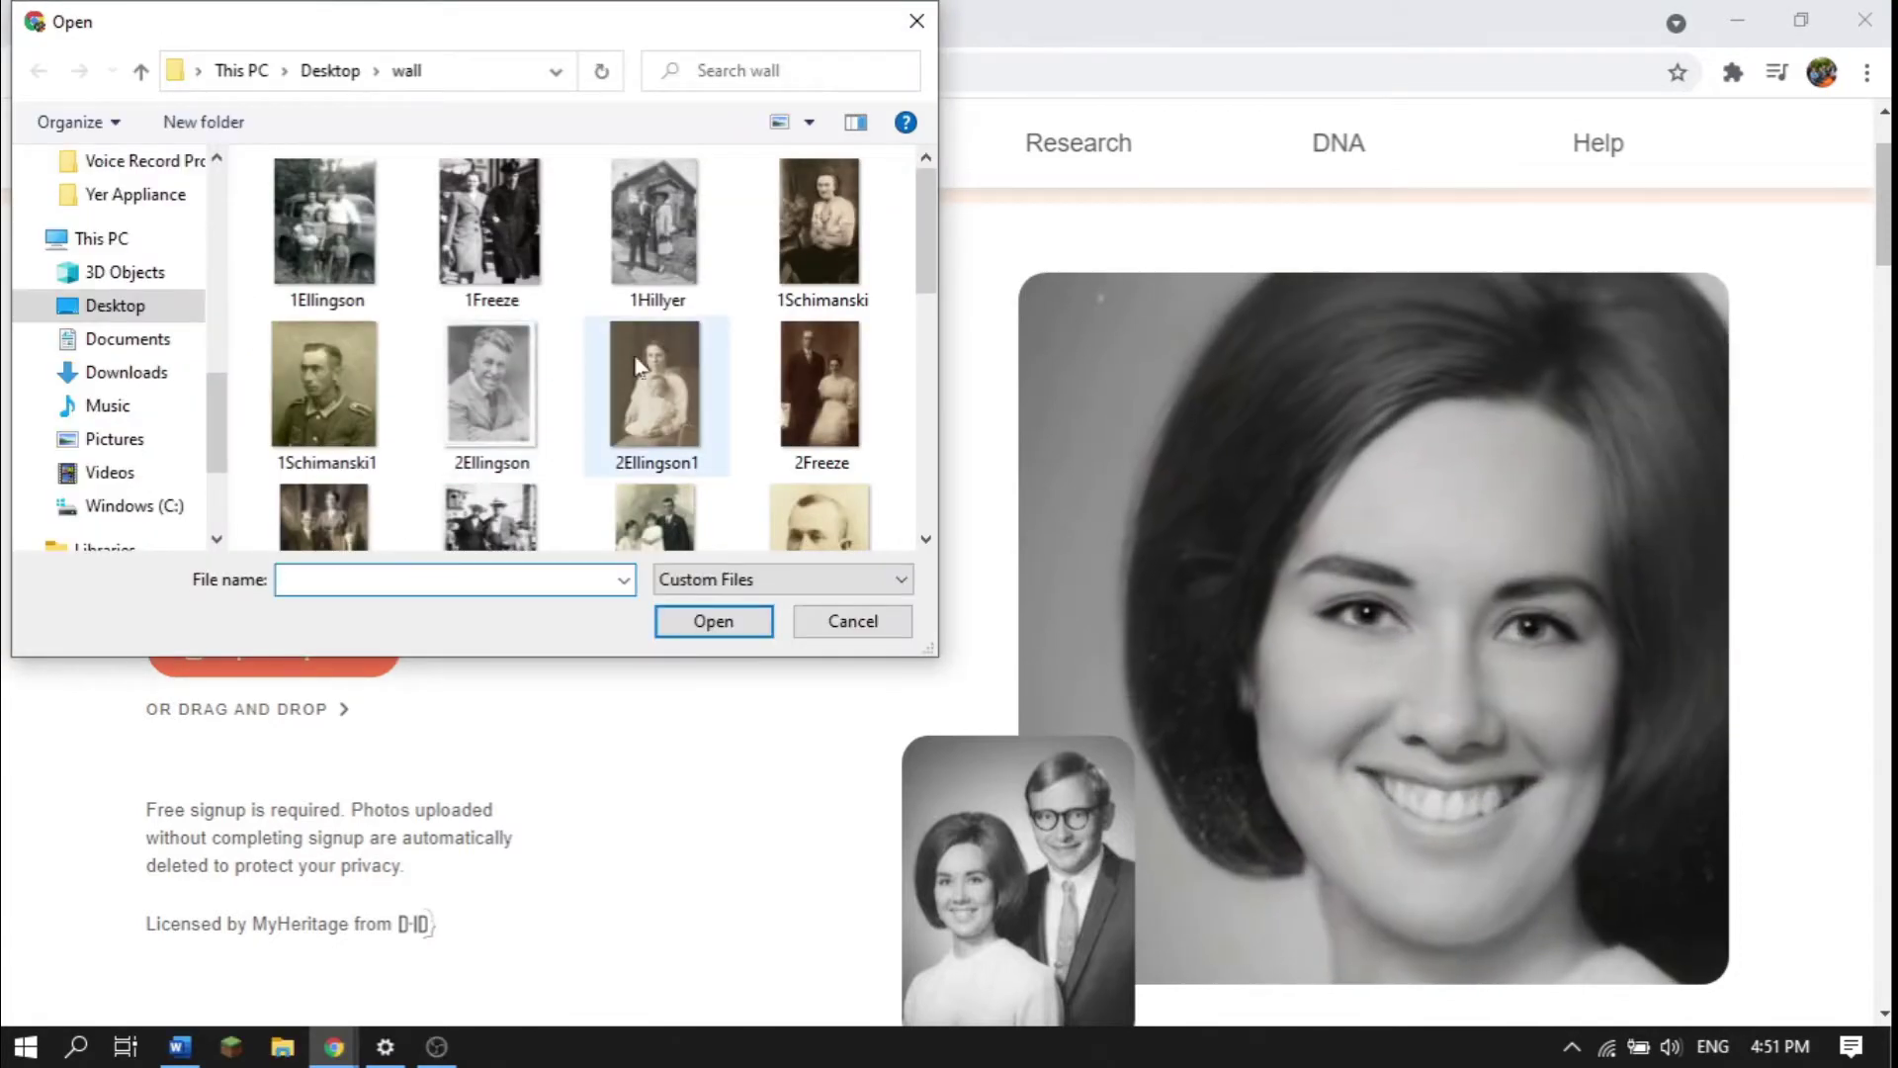
double_click(499, 374)
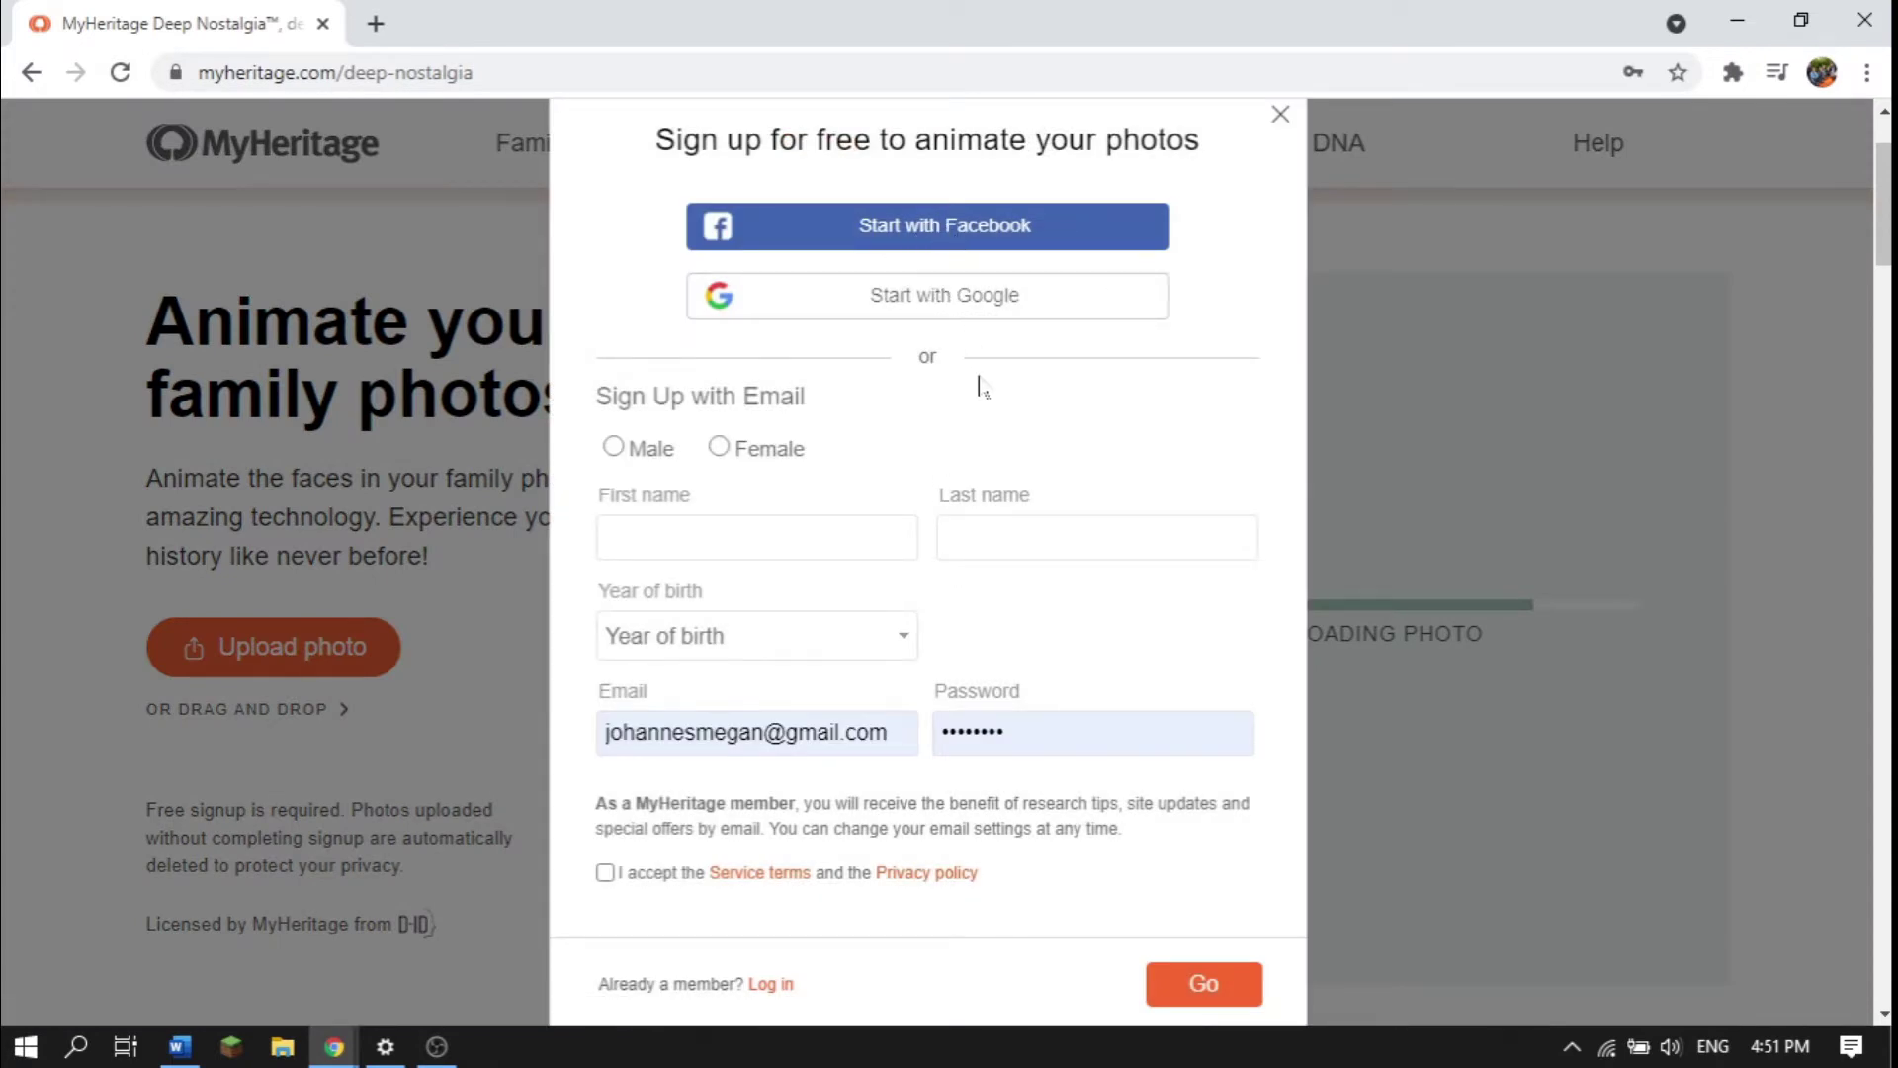
click(951, 299)
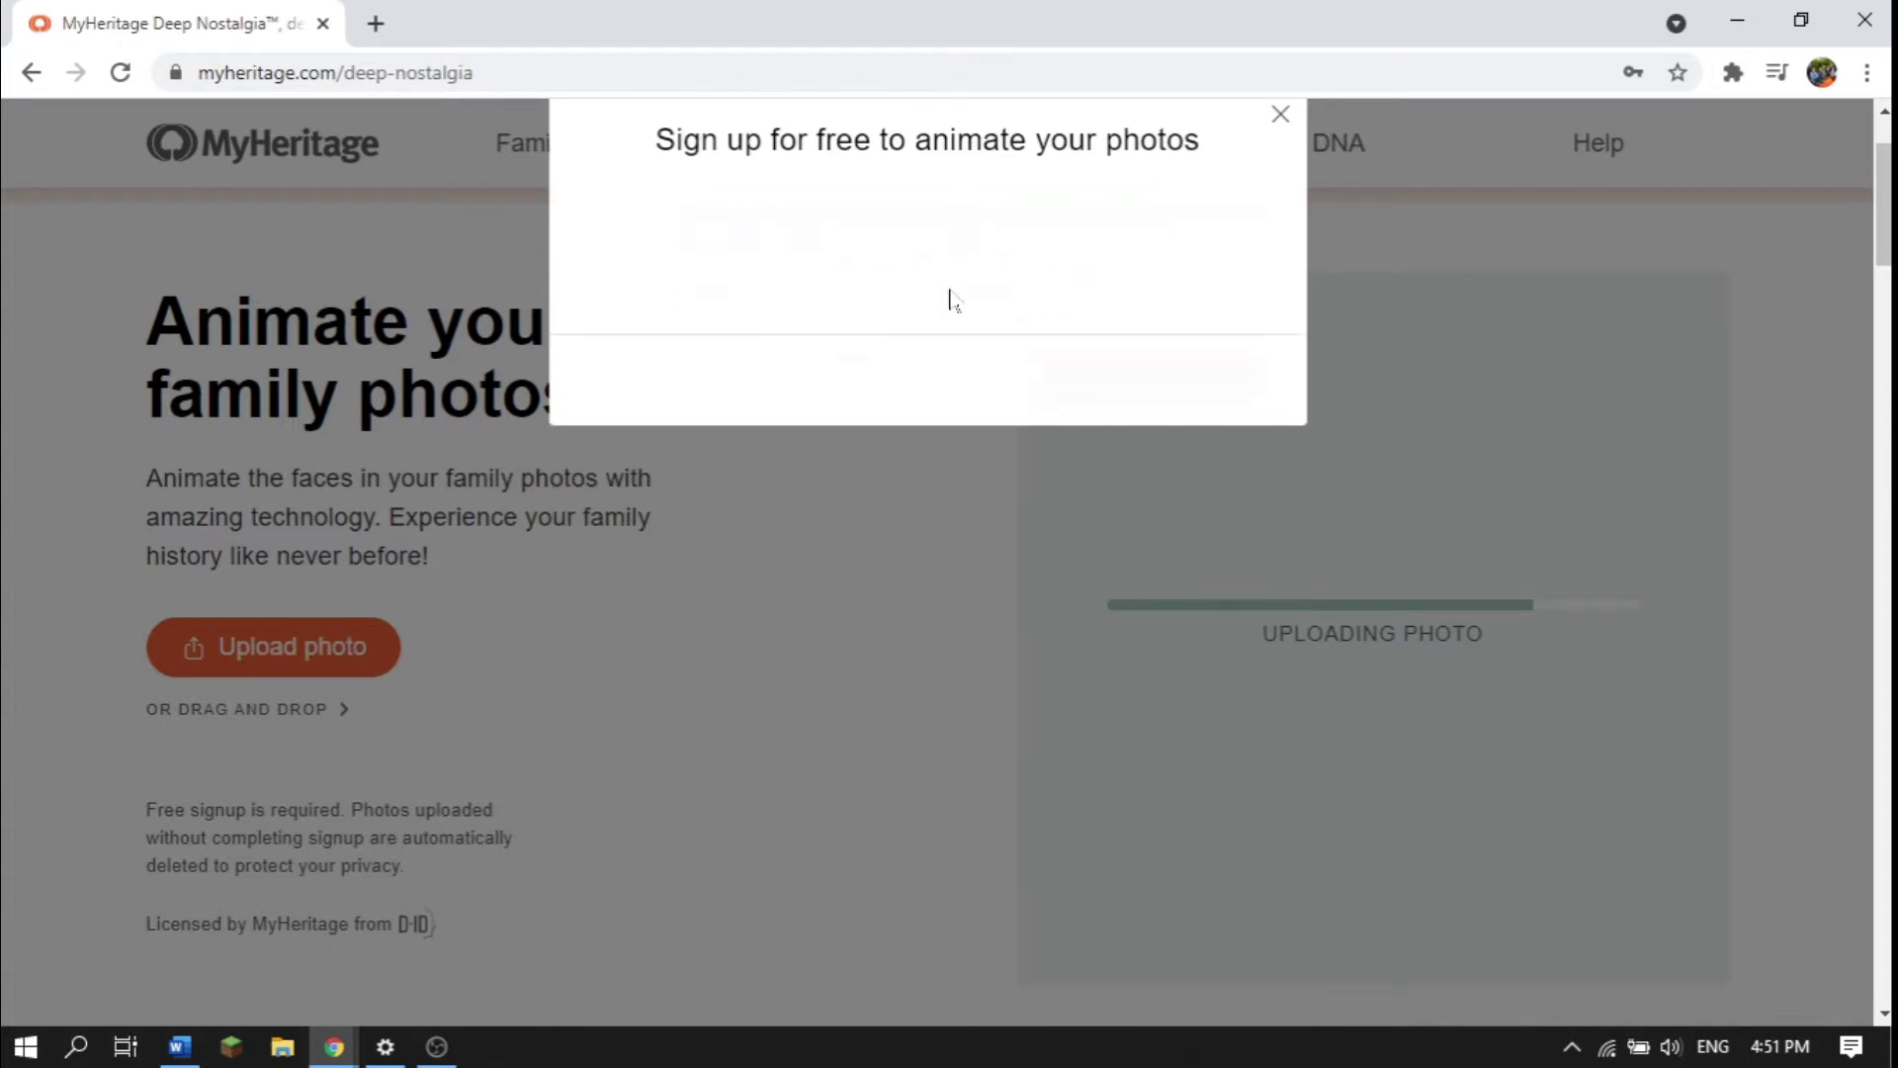
click(1090, 381)
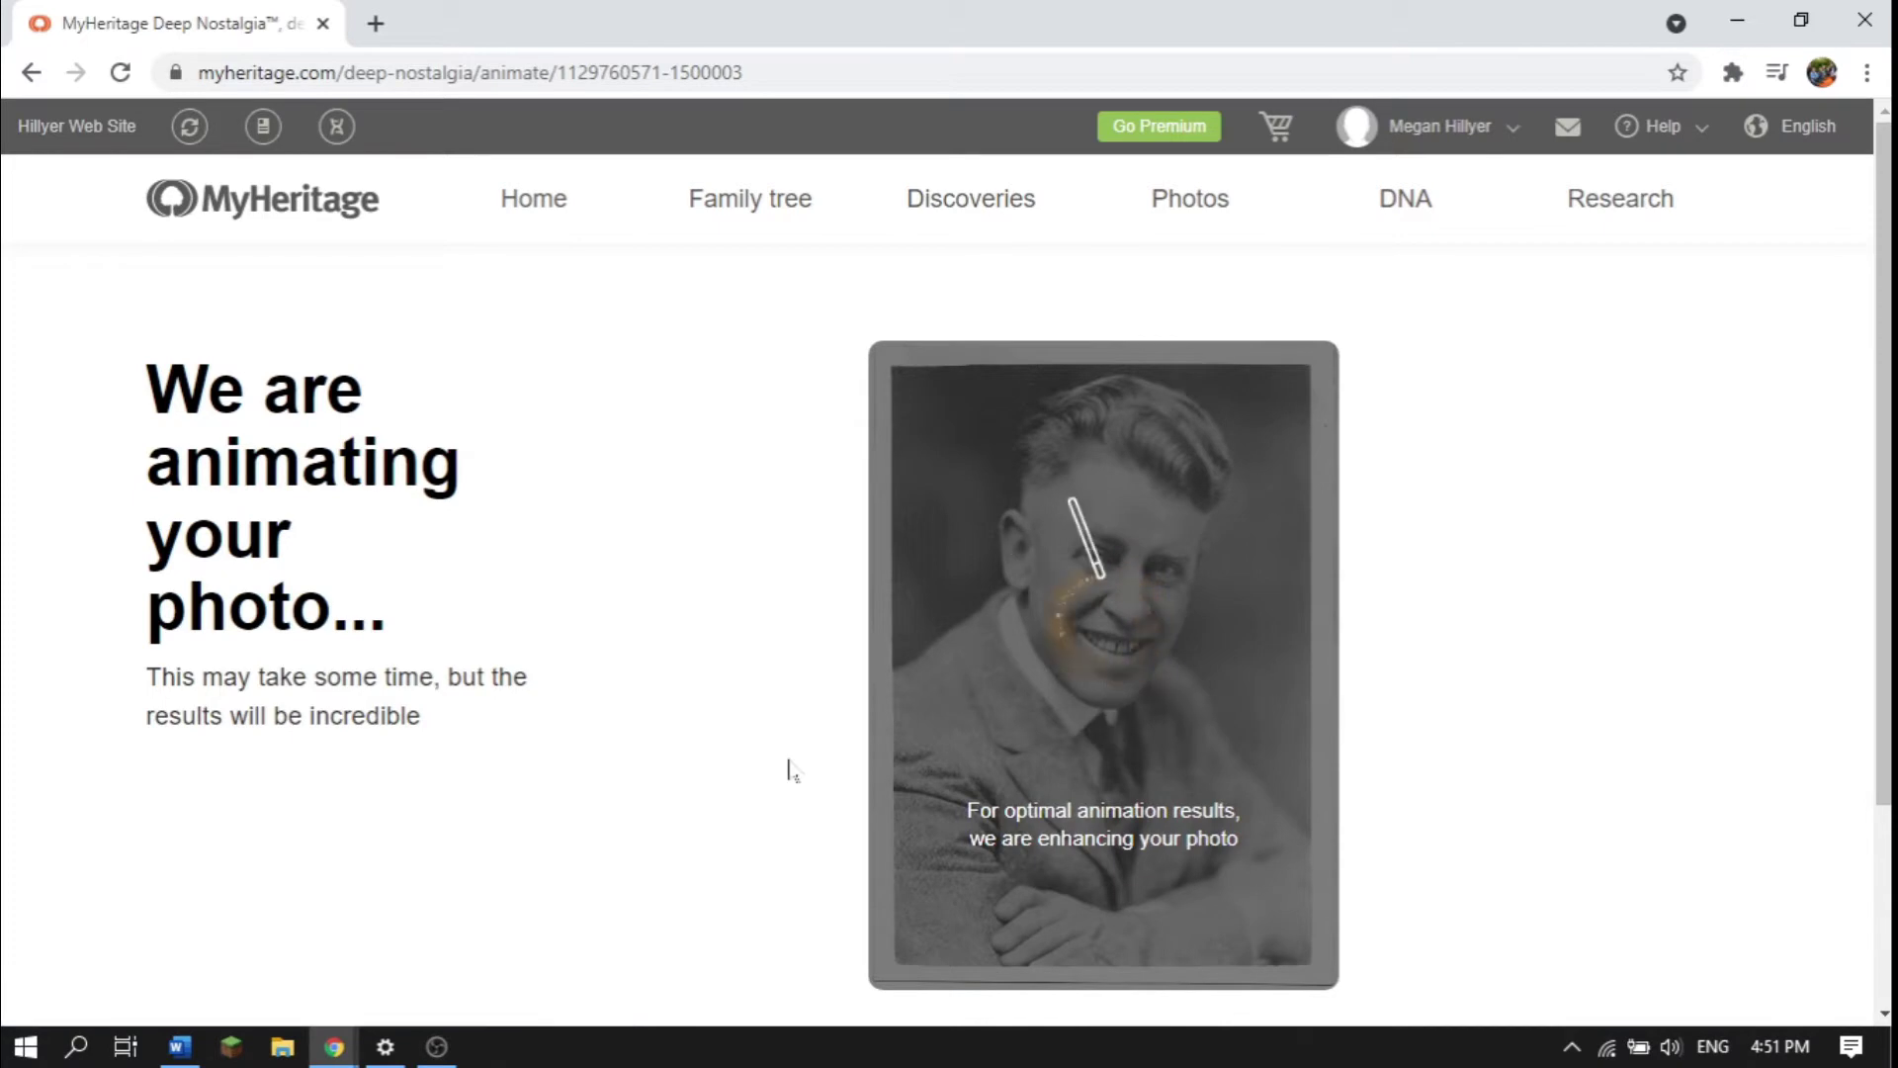
Open the Facebook share window for the animated 2Ellingson portrait, then close it.
scroll(773, 781, down, 1)
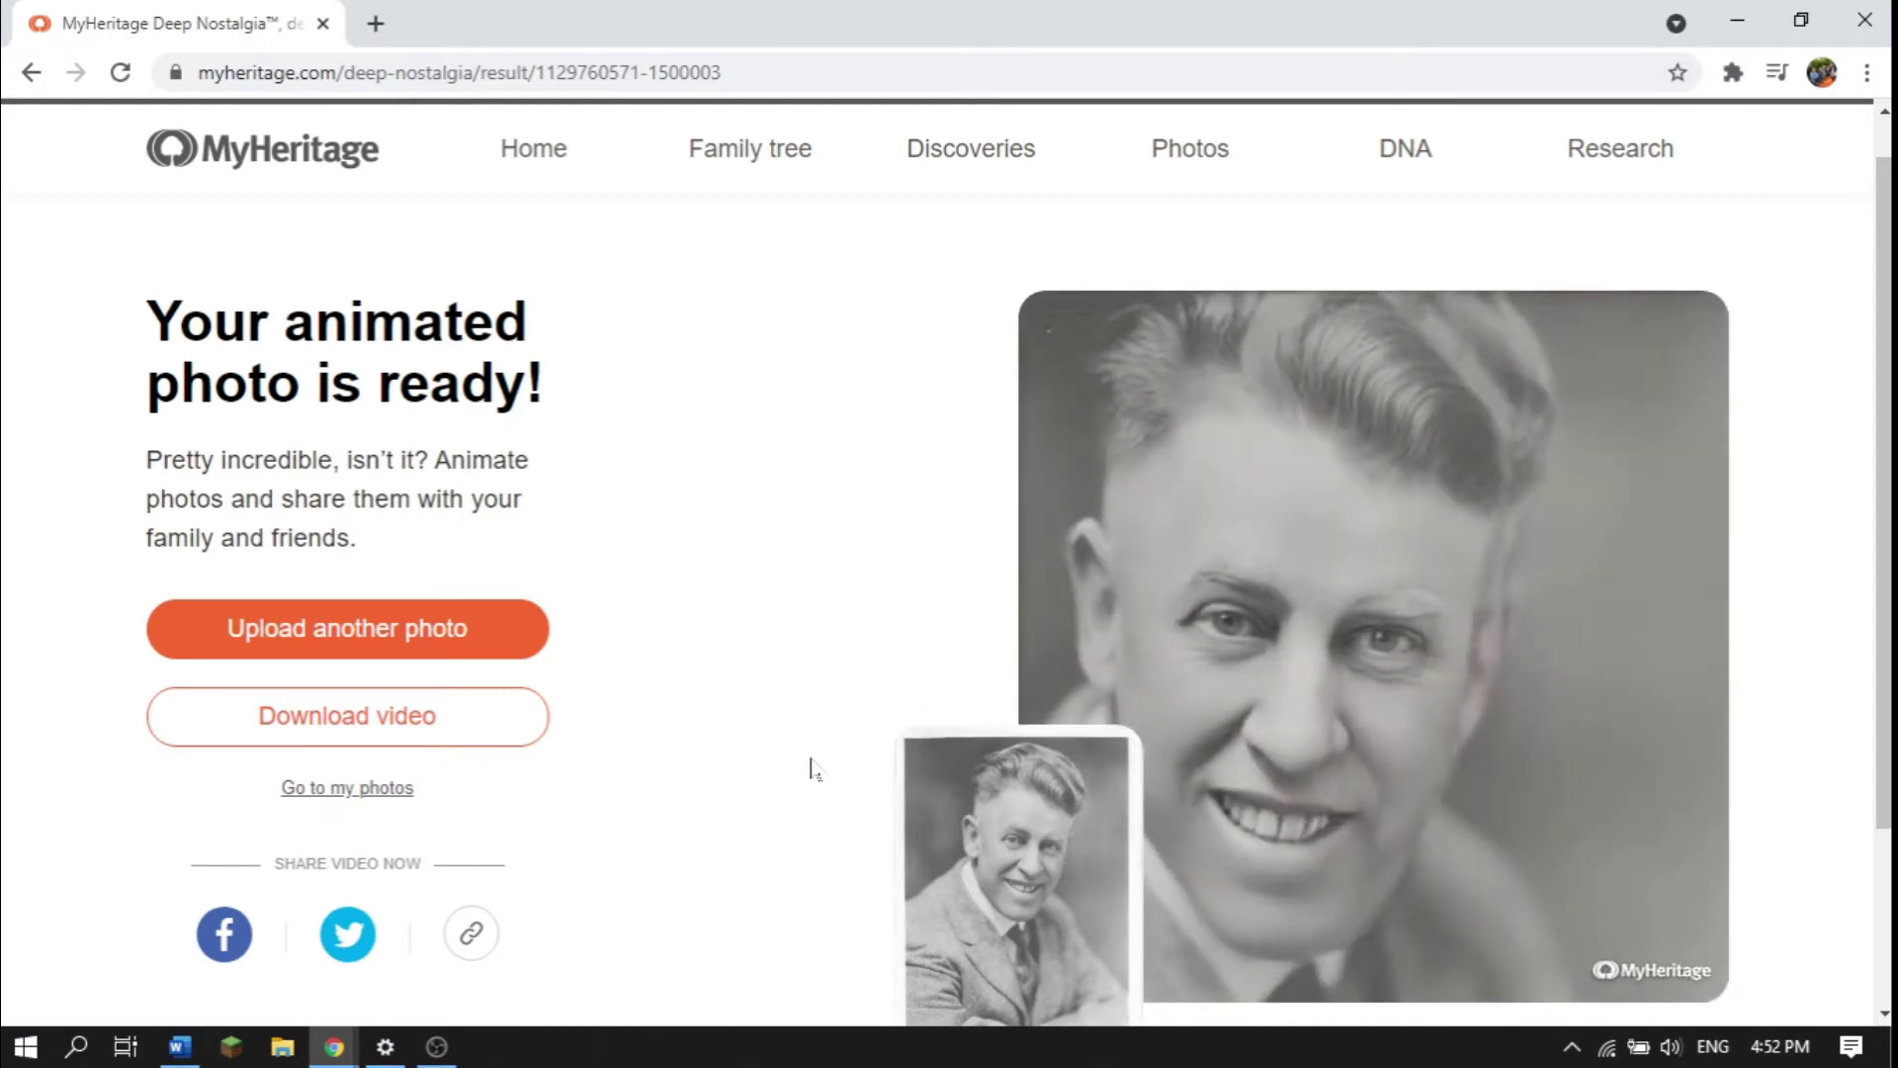
scroll(811, 769, down, 1)
scroll(810, 768, up, 1)
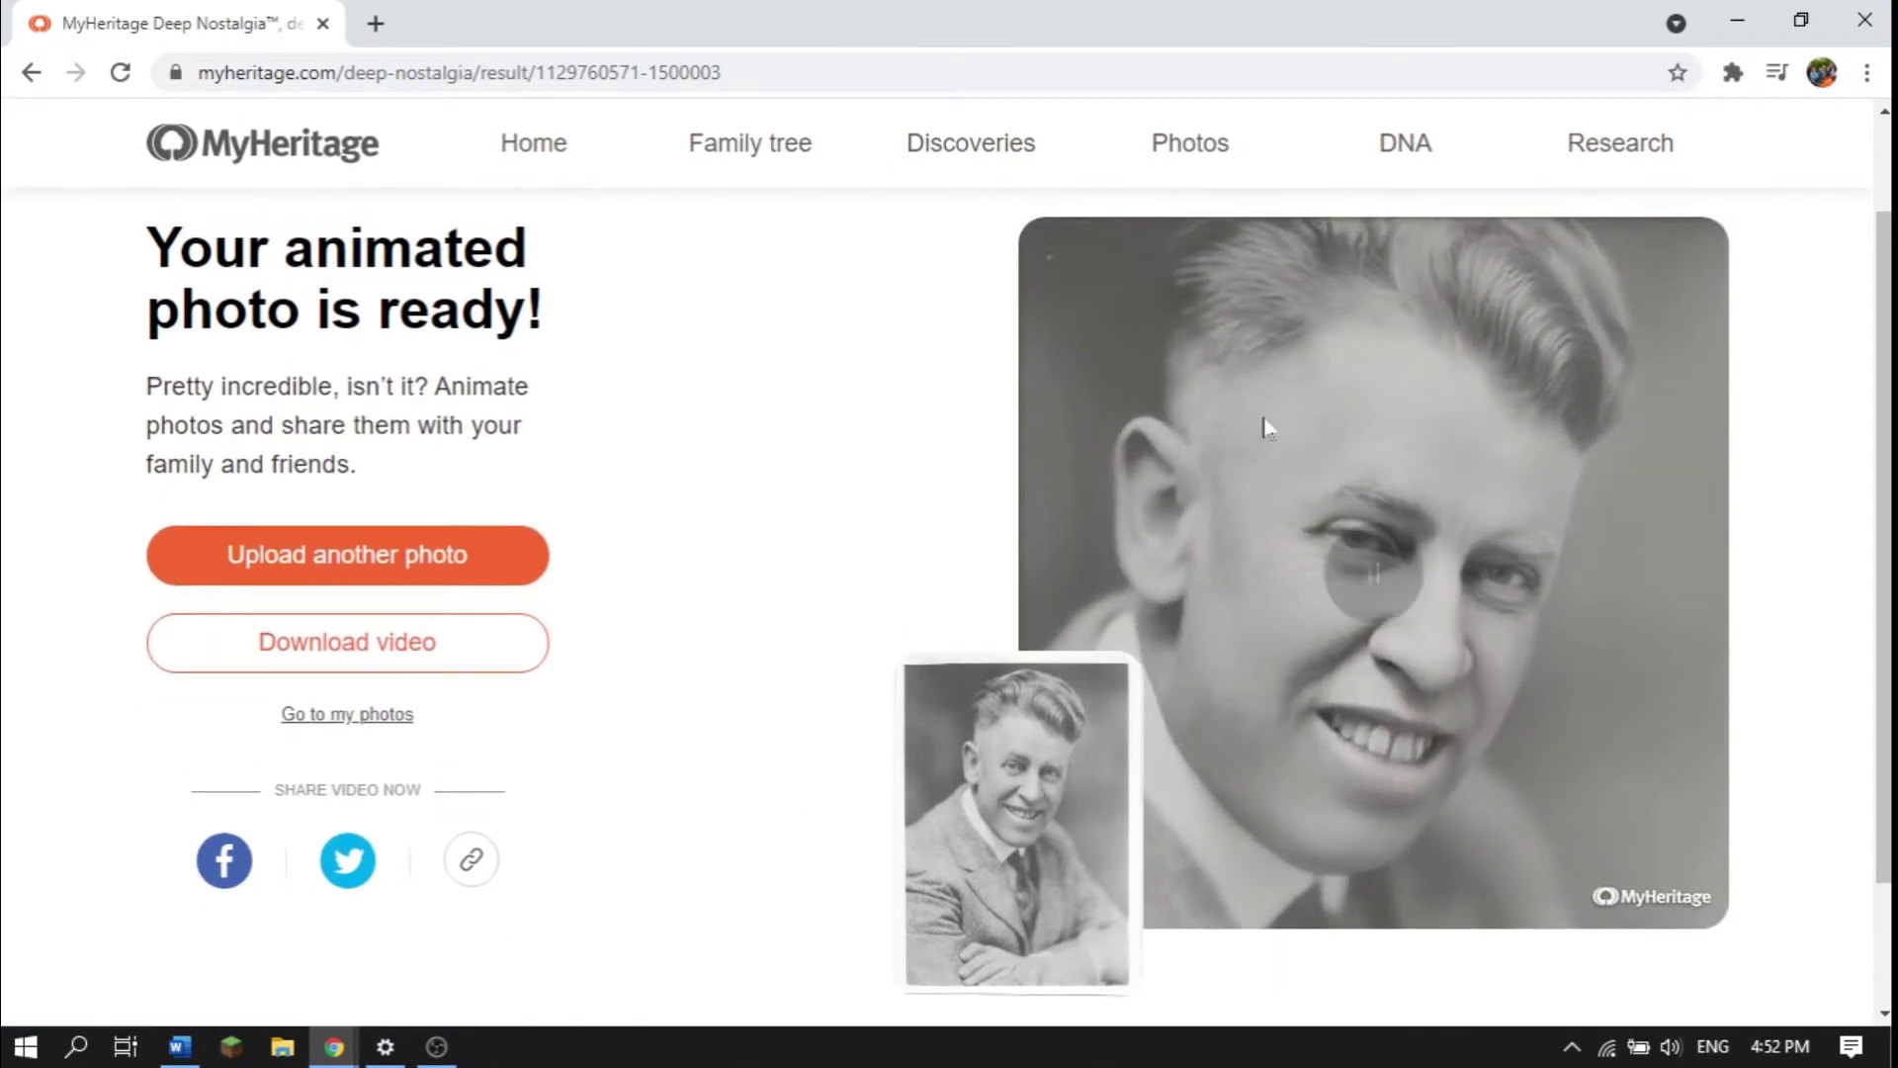
click(225, 868)
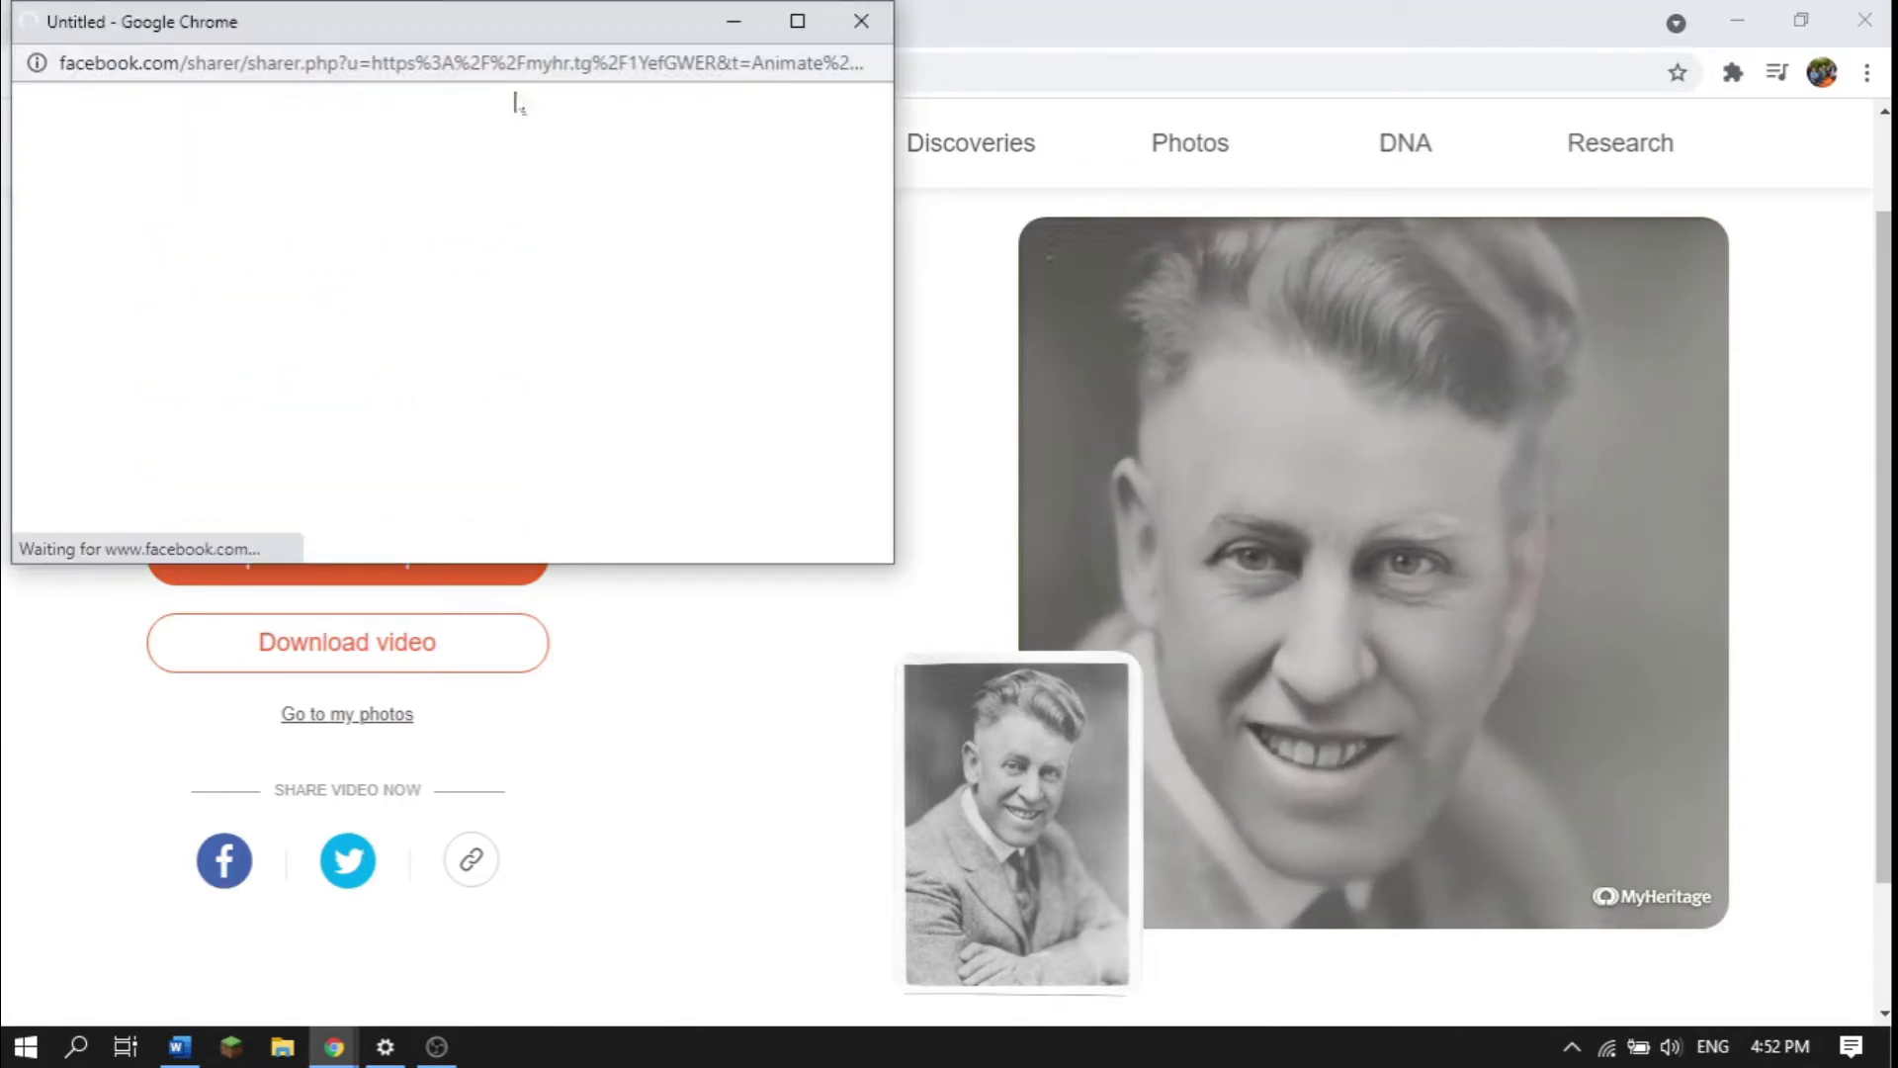
click(861, 22)
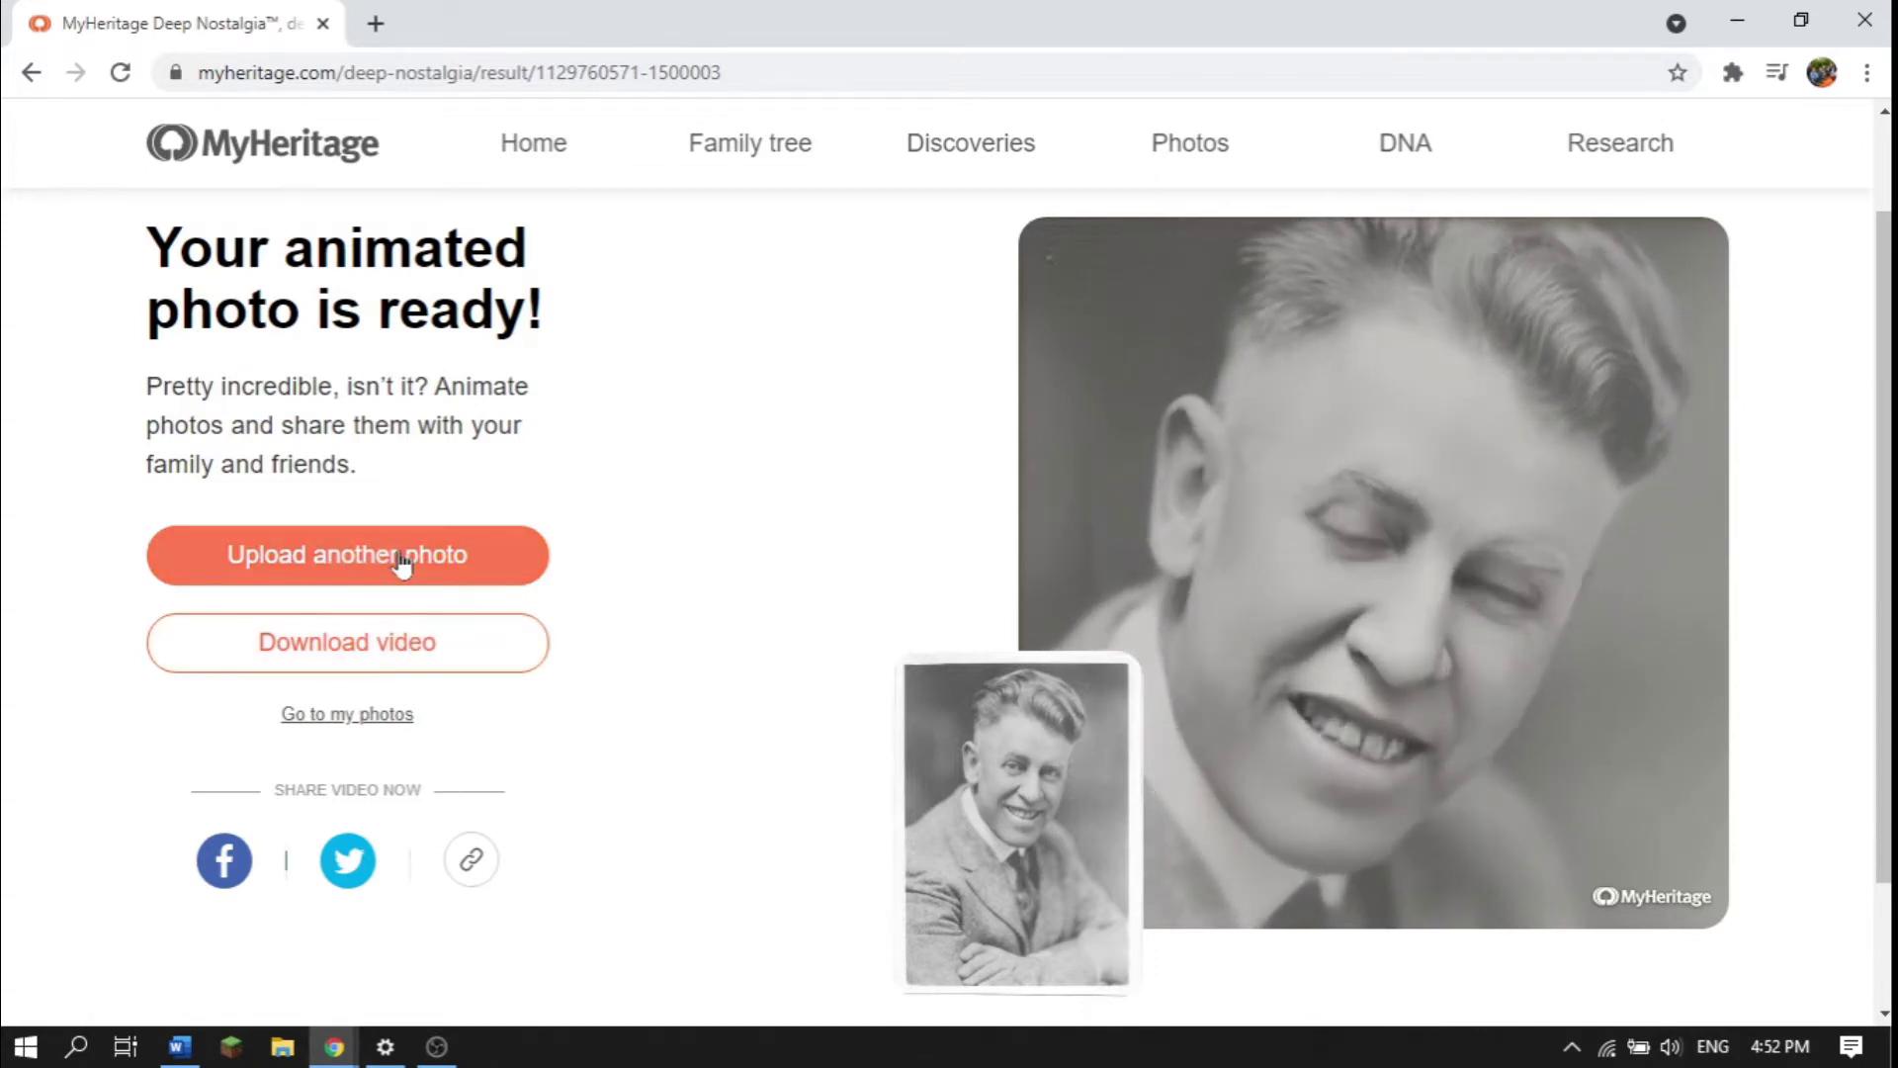
mouse_move(1507, 457)
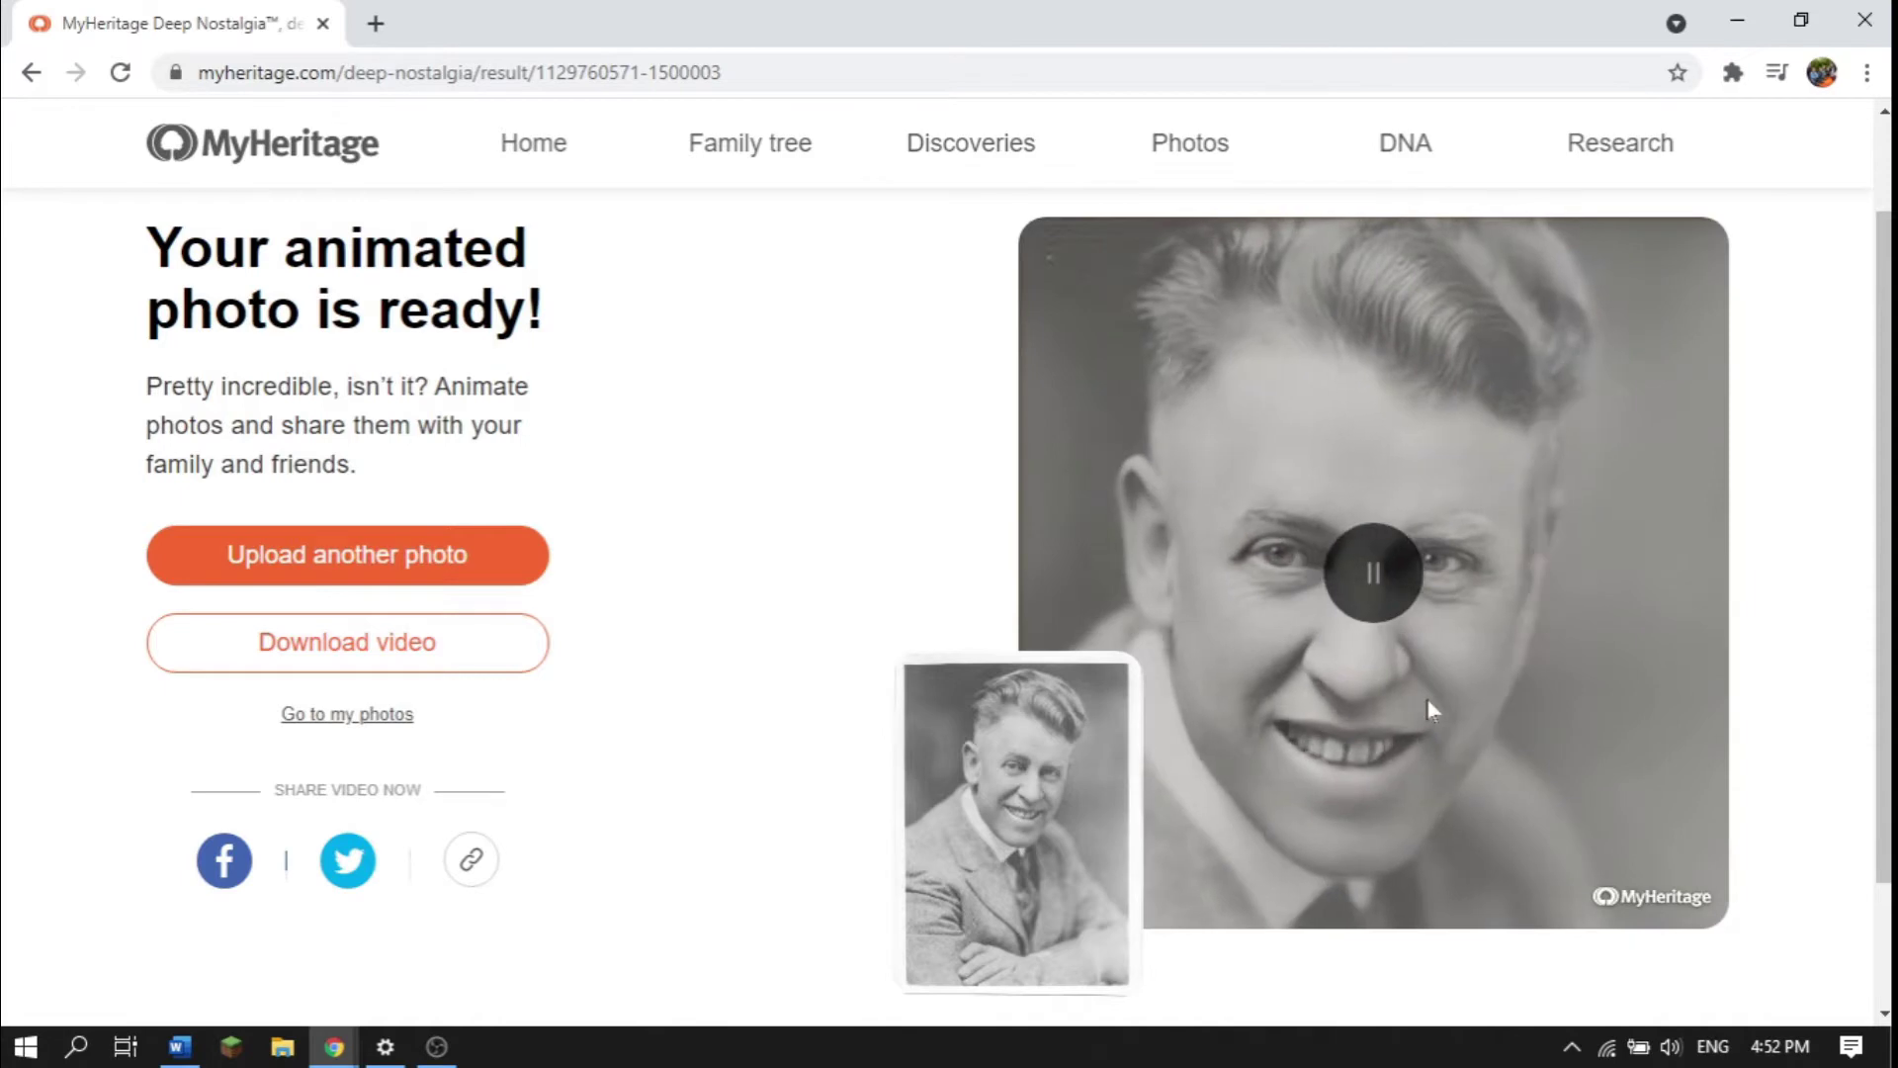
scroll(1427, 698, down, 2)
scroll(1427, 698, up, 3)
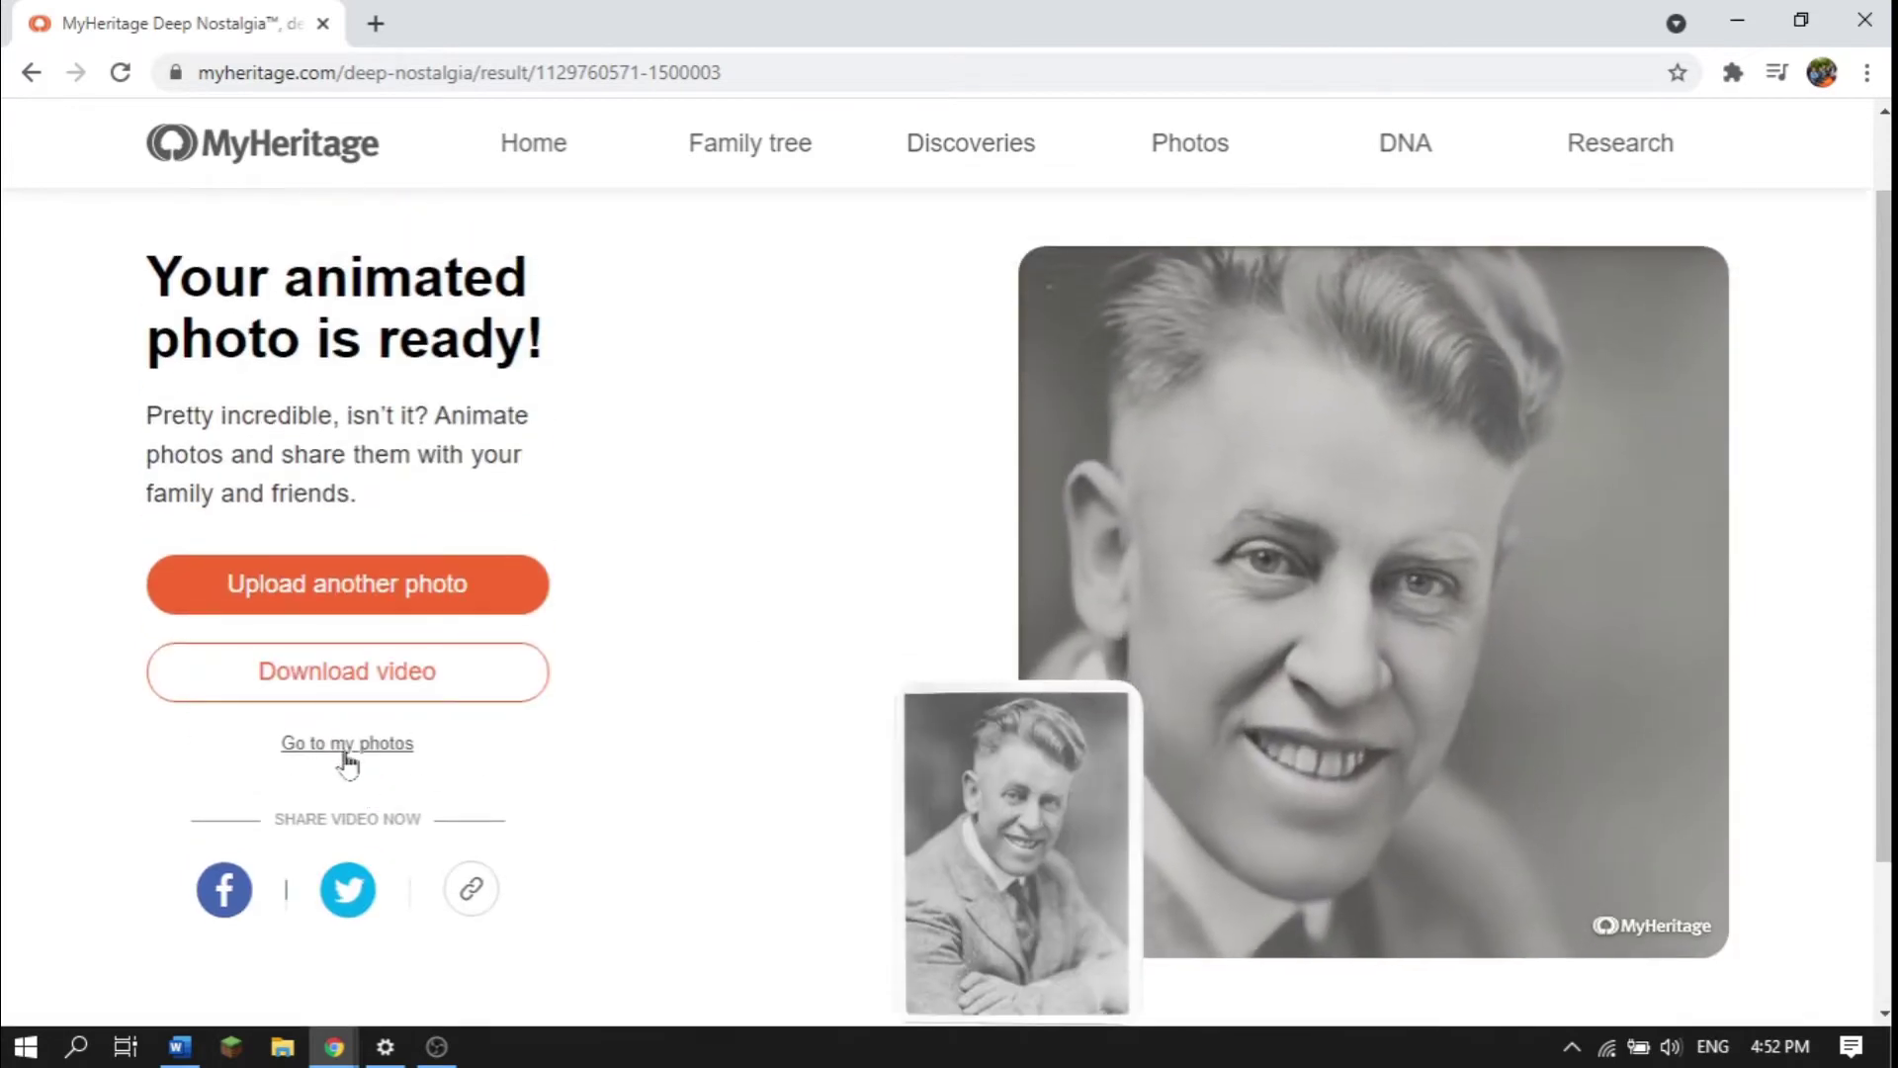
Open the 2Ellingson.jpg photo page from My photos.
click(341, 745)
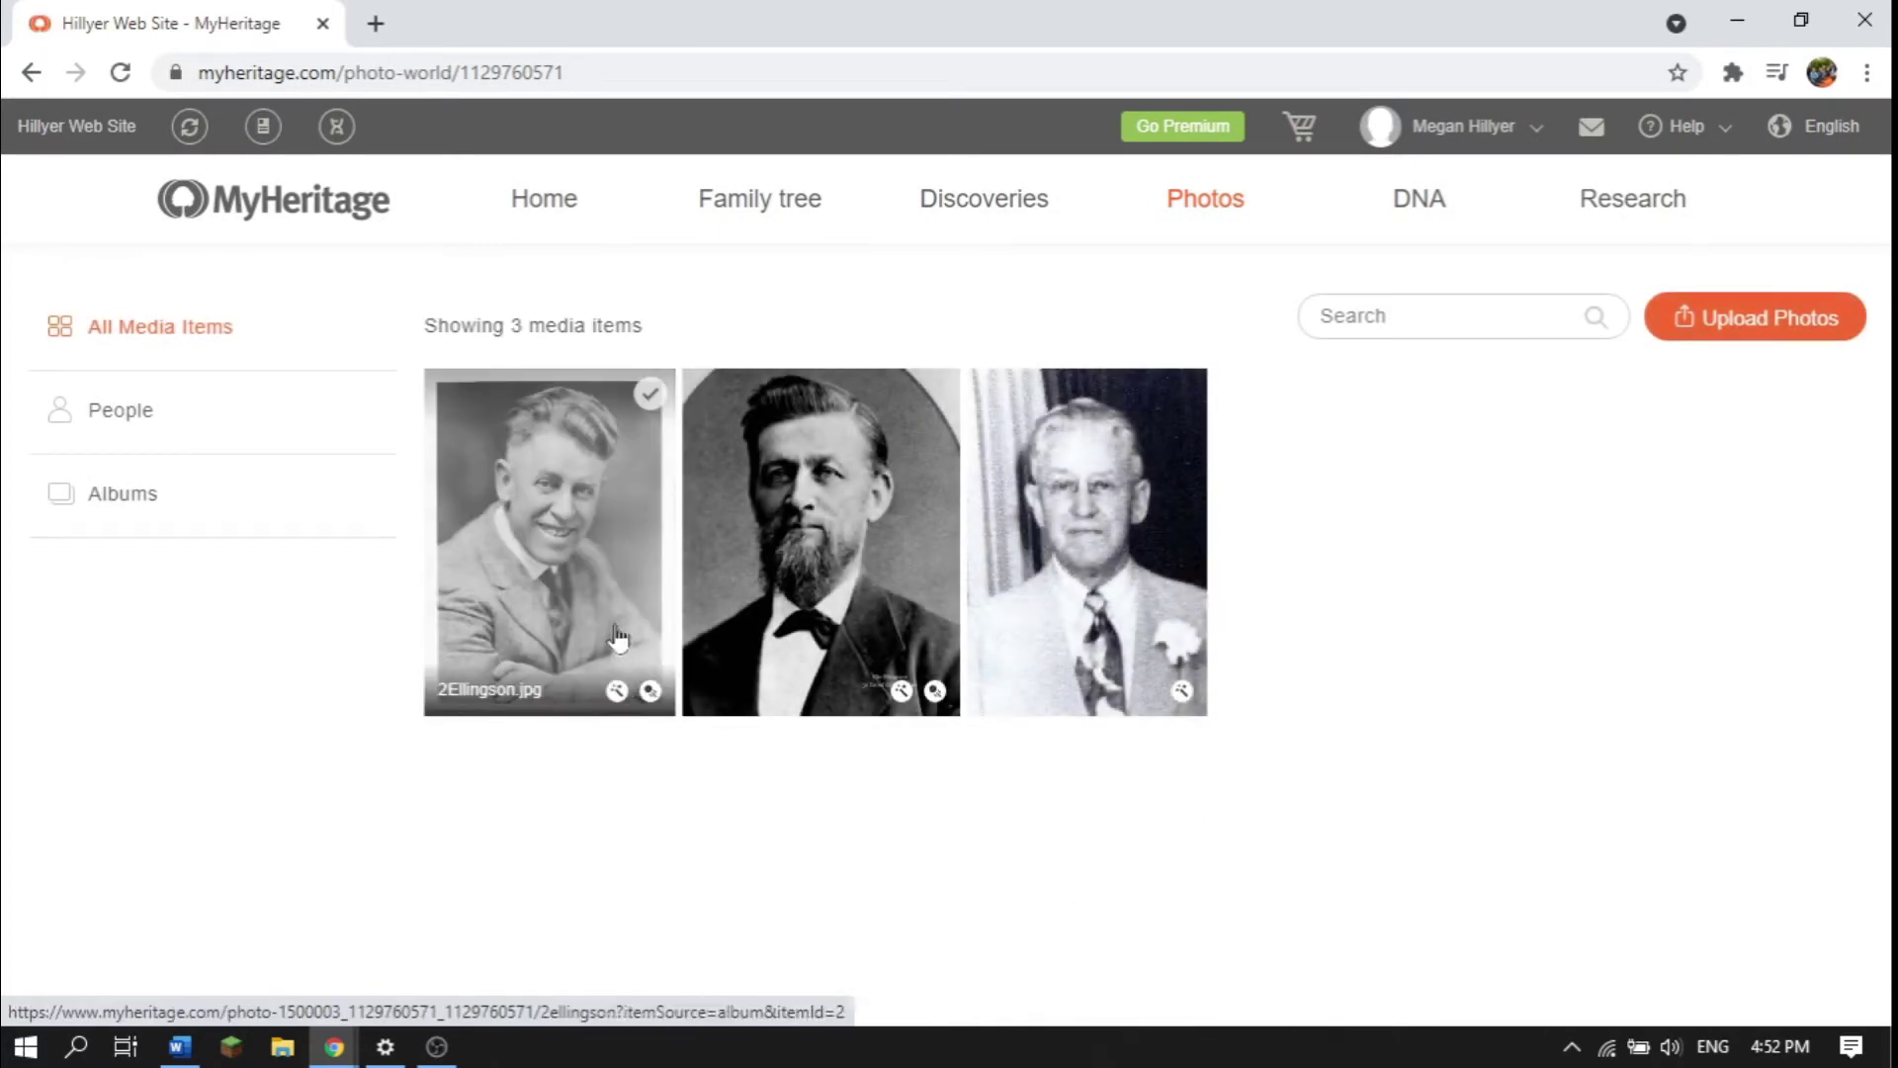
click(580, 517)
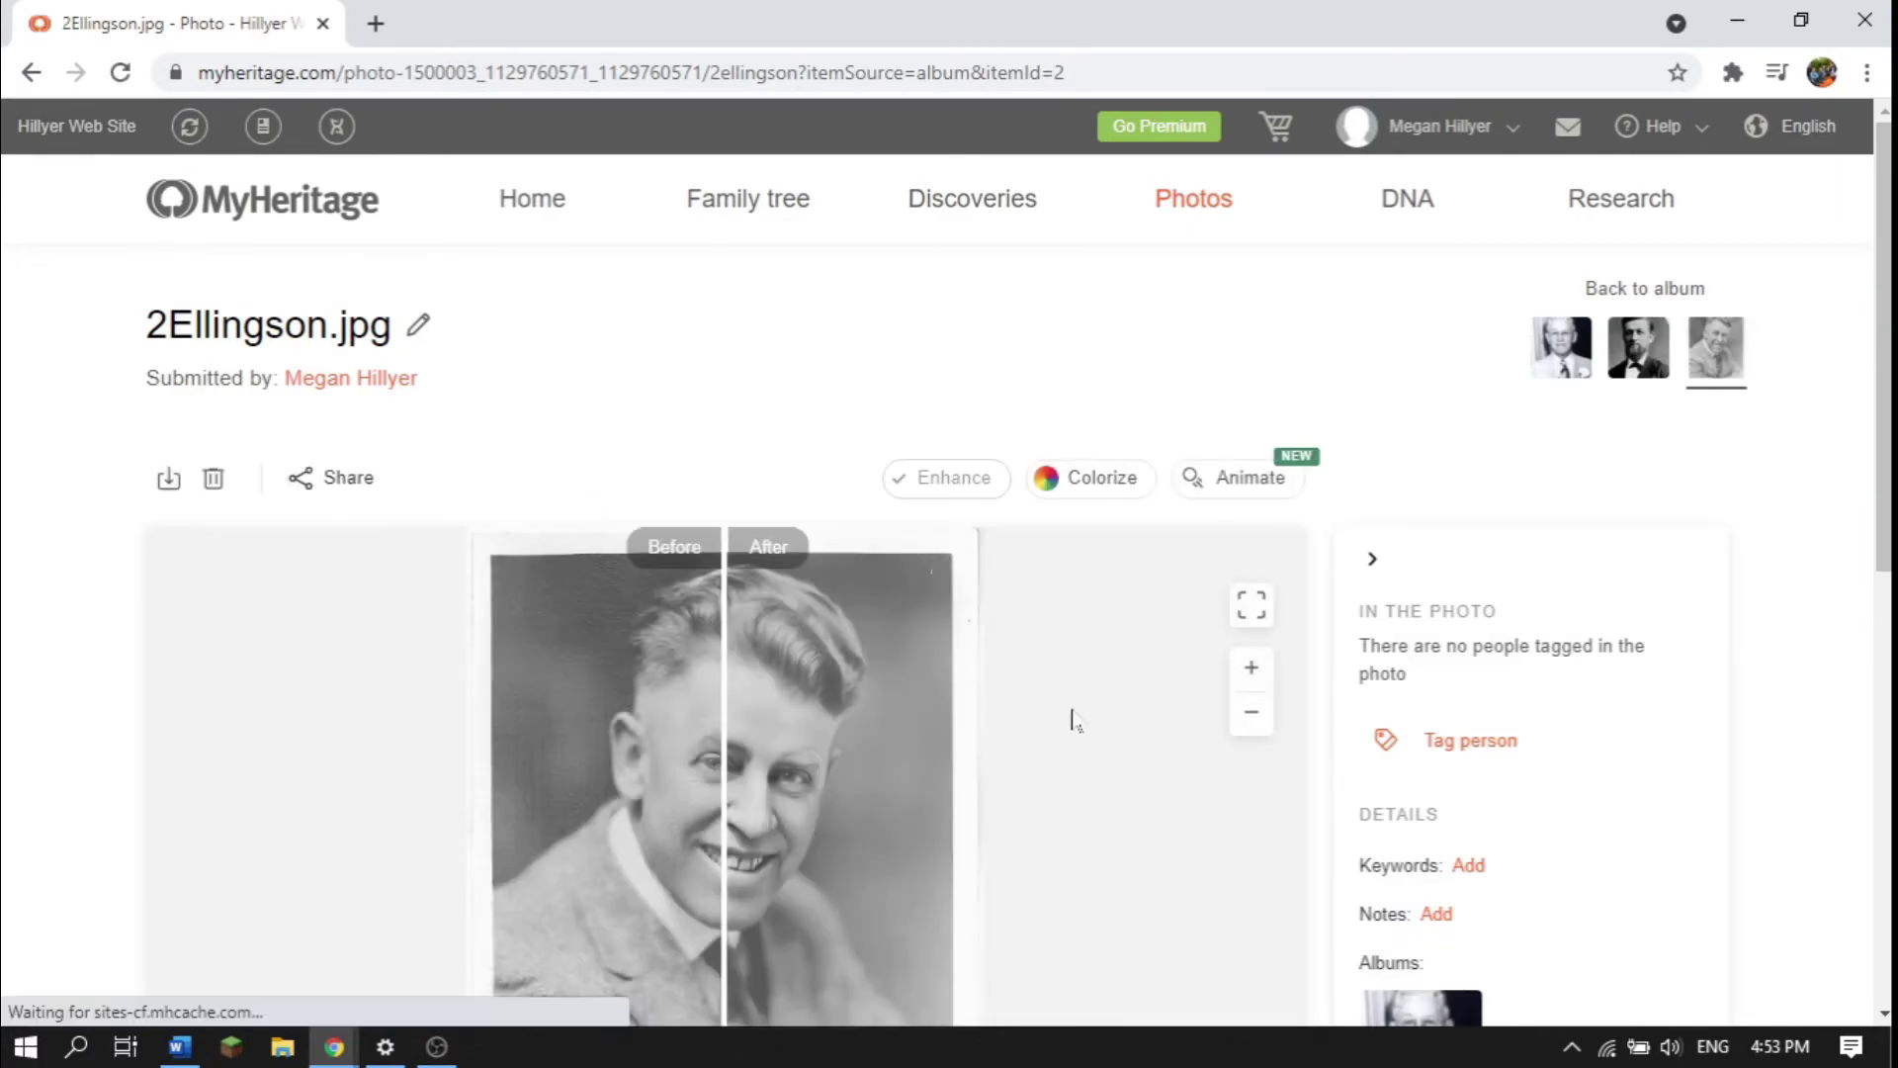
scroll(1078, 729, down, 1)
scroll(1082, 726, down, 1)
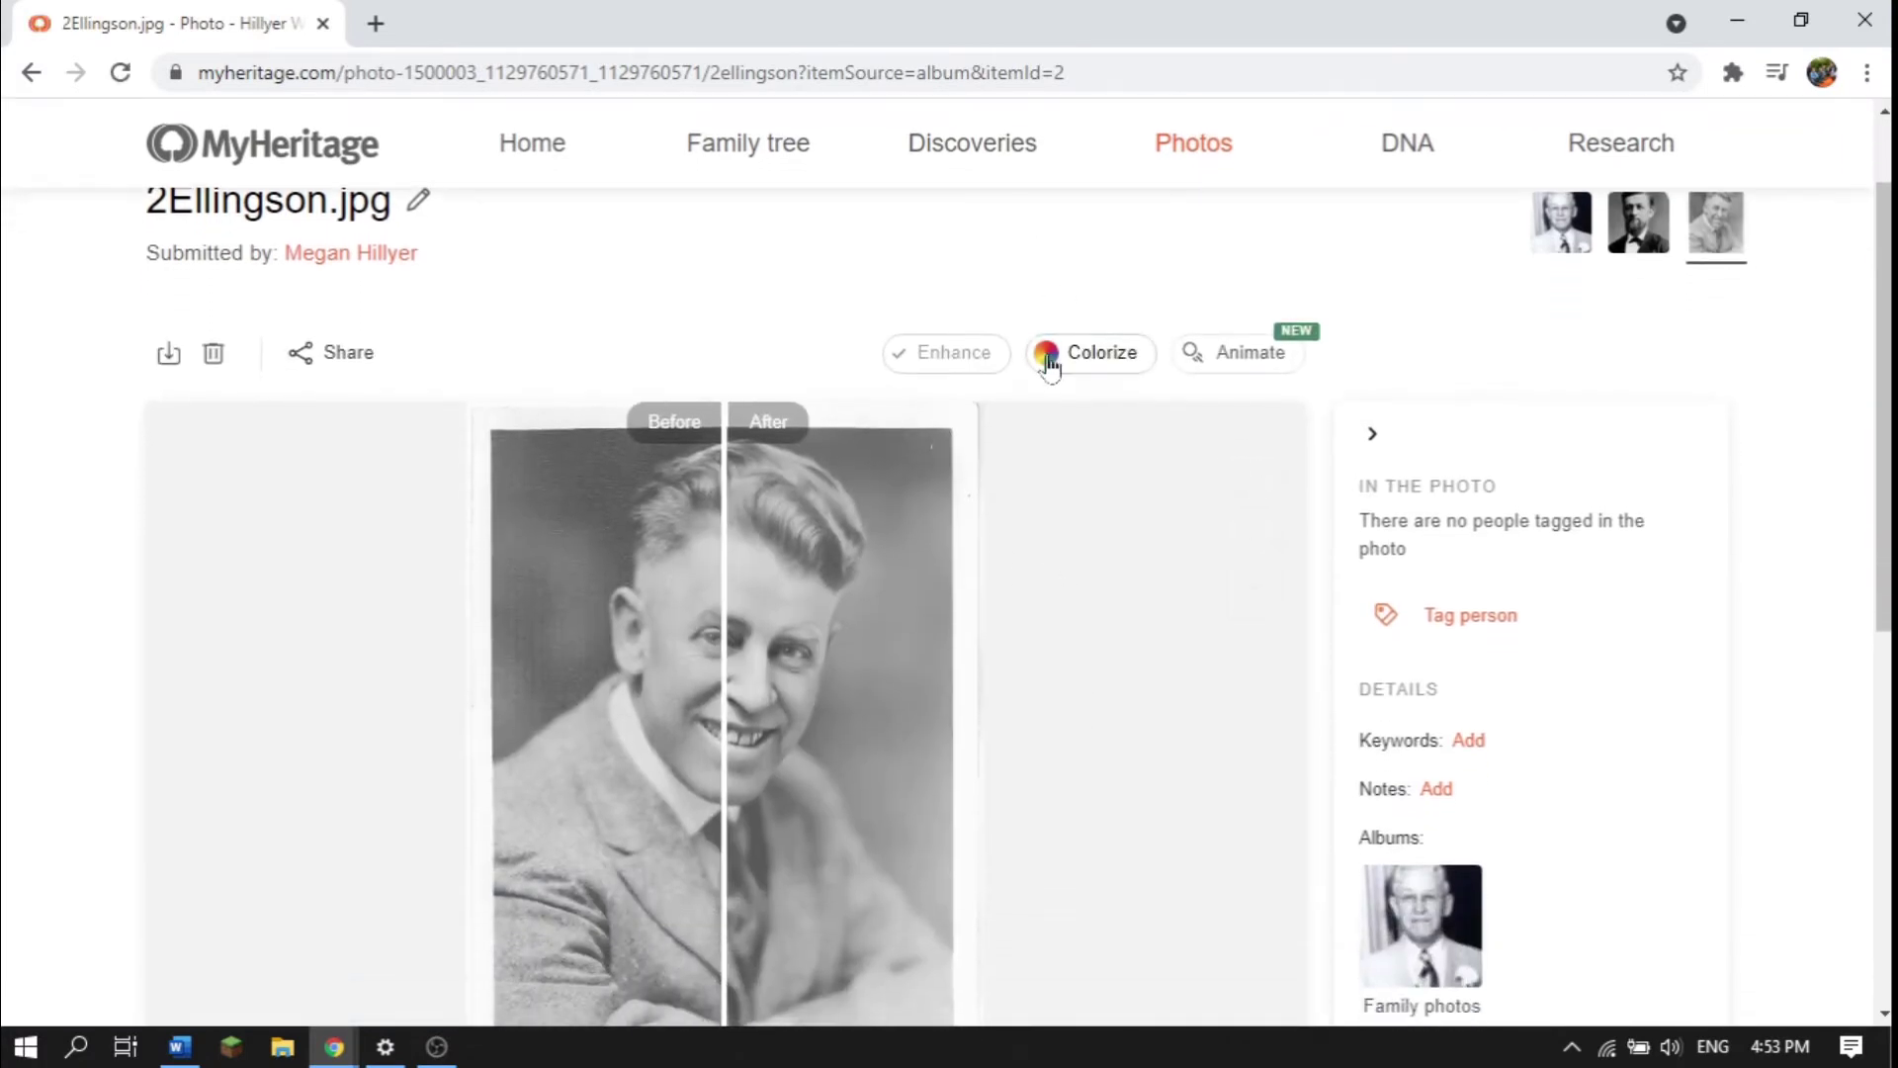
Animate 2Ellingson.jpg, playing the saved default animation #7 in the viewer.
click(1224, 362)
scroll(1248, 506, down, 1)
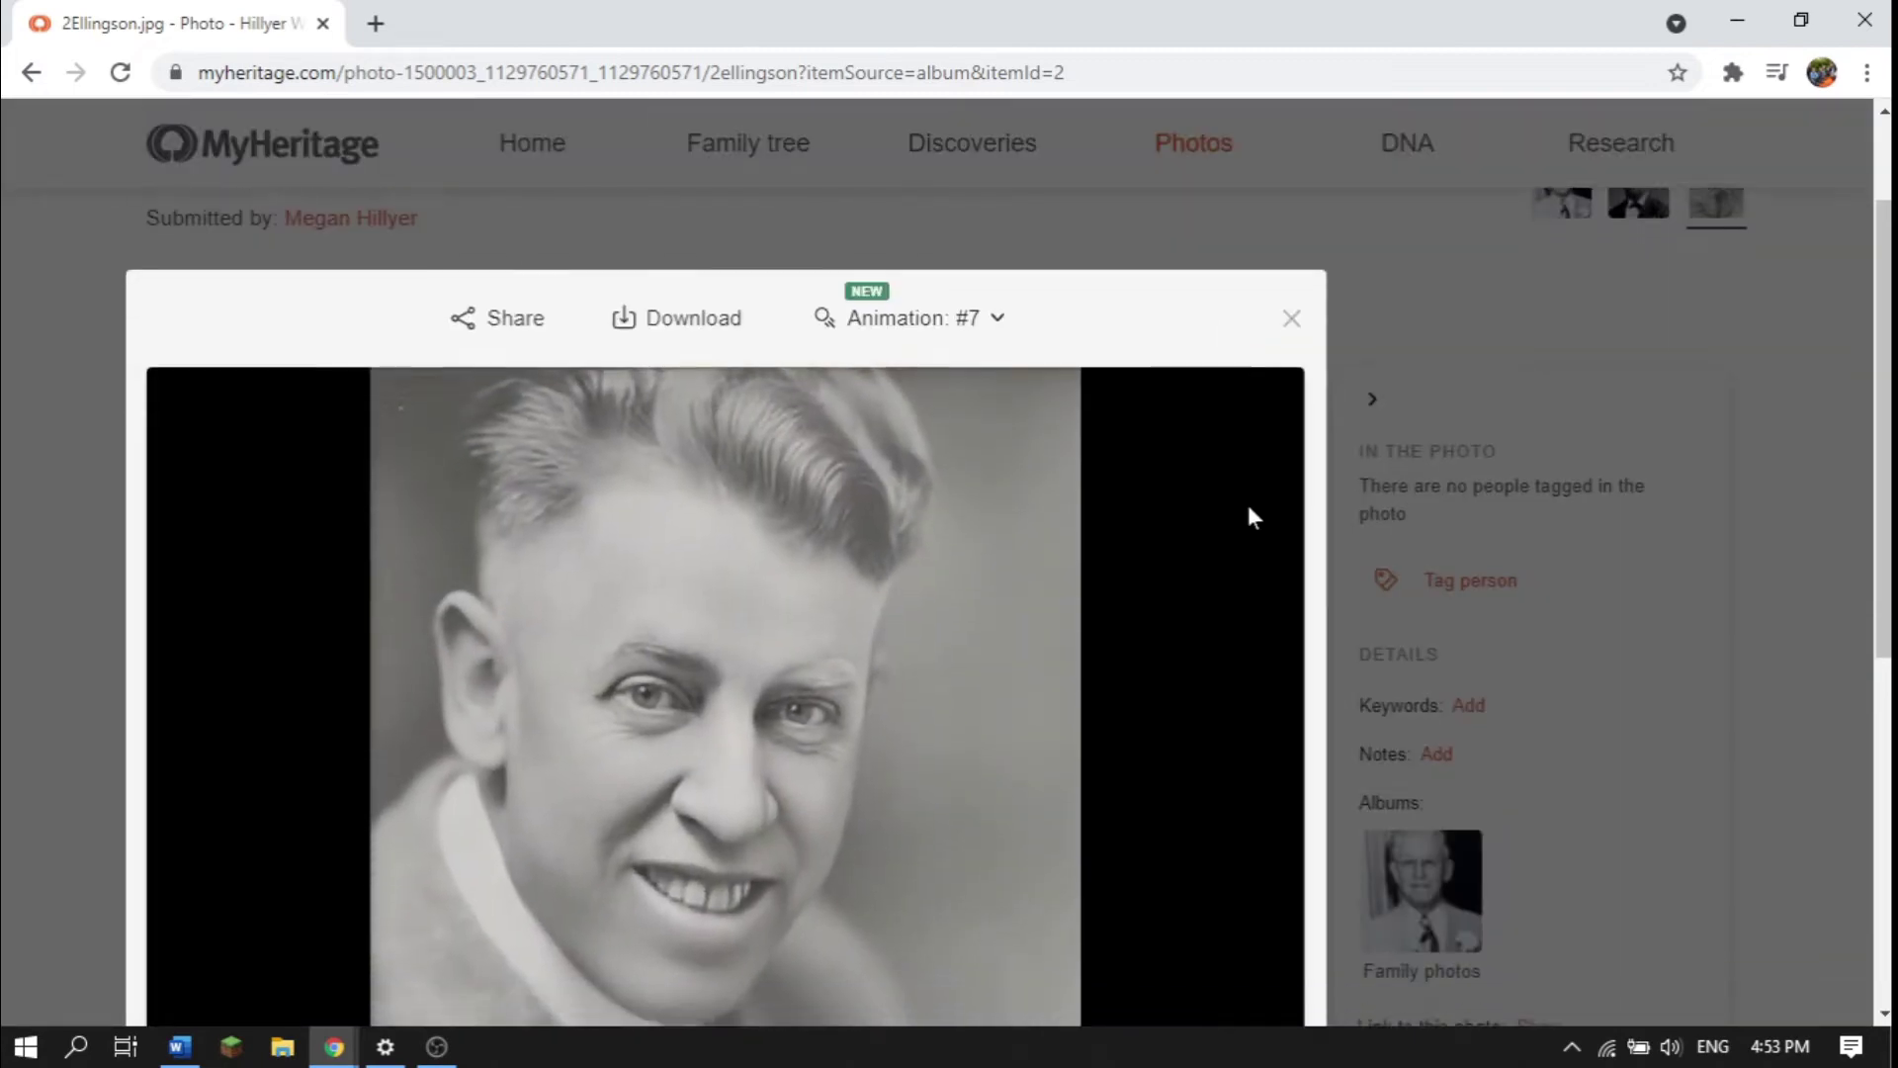
scroll(1247, 516, down, 1)
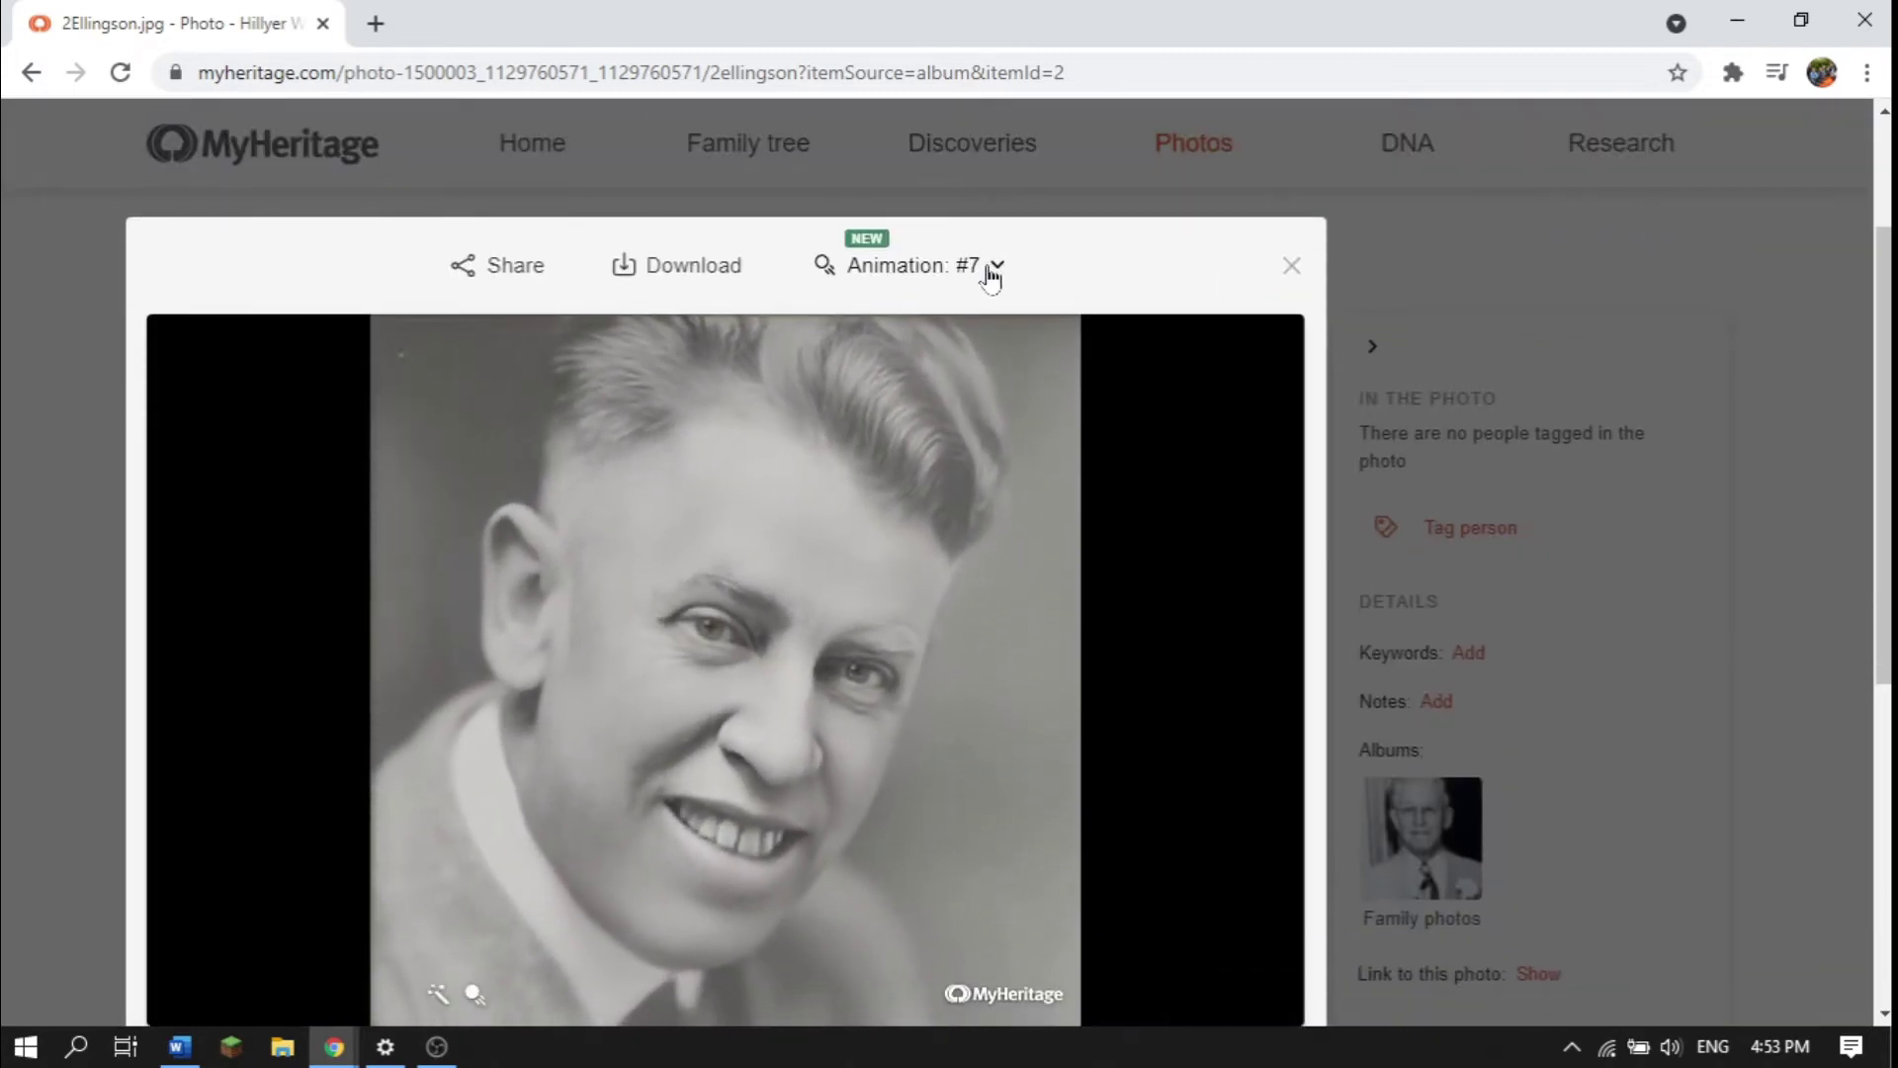
mouse_move(775, 769)
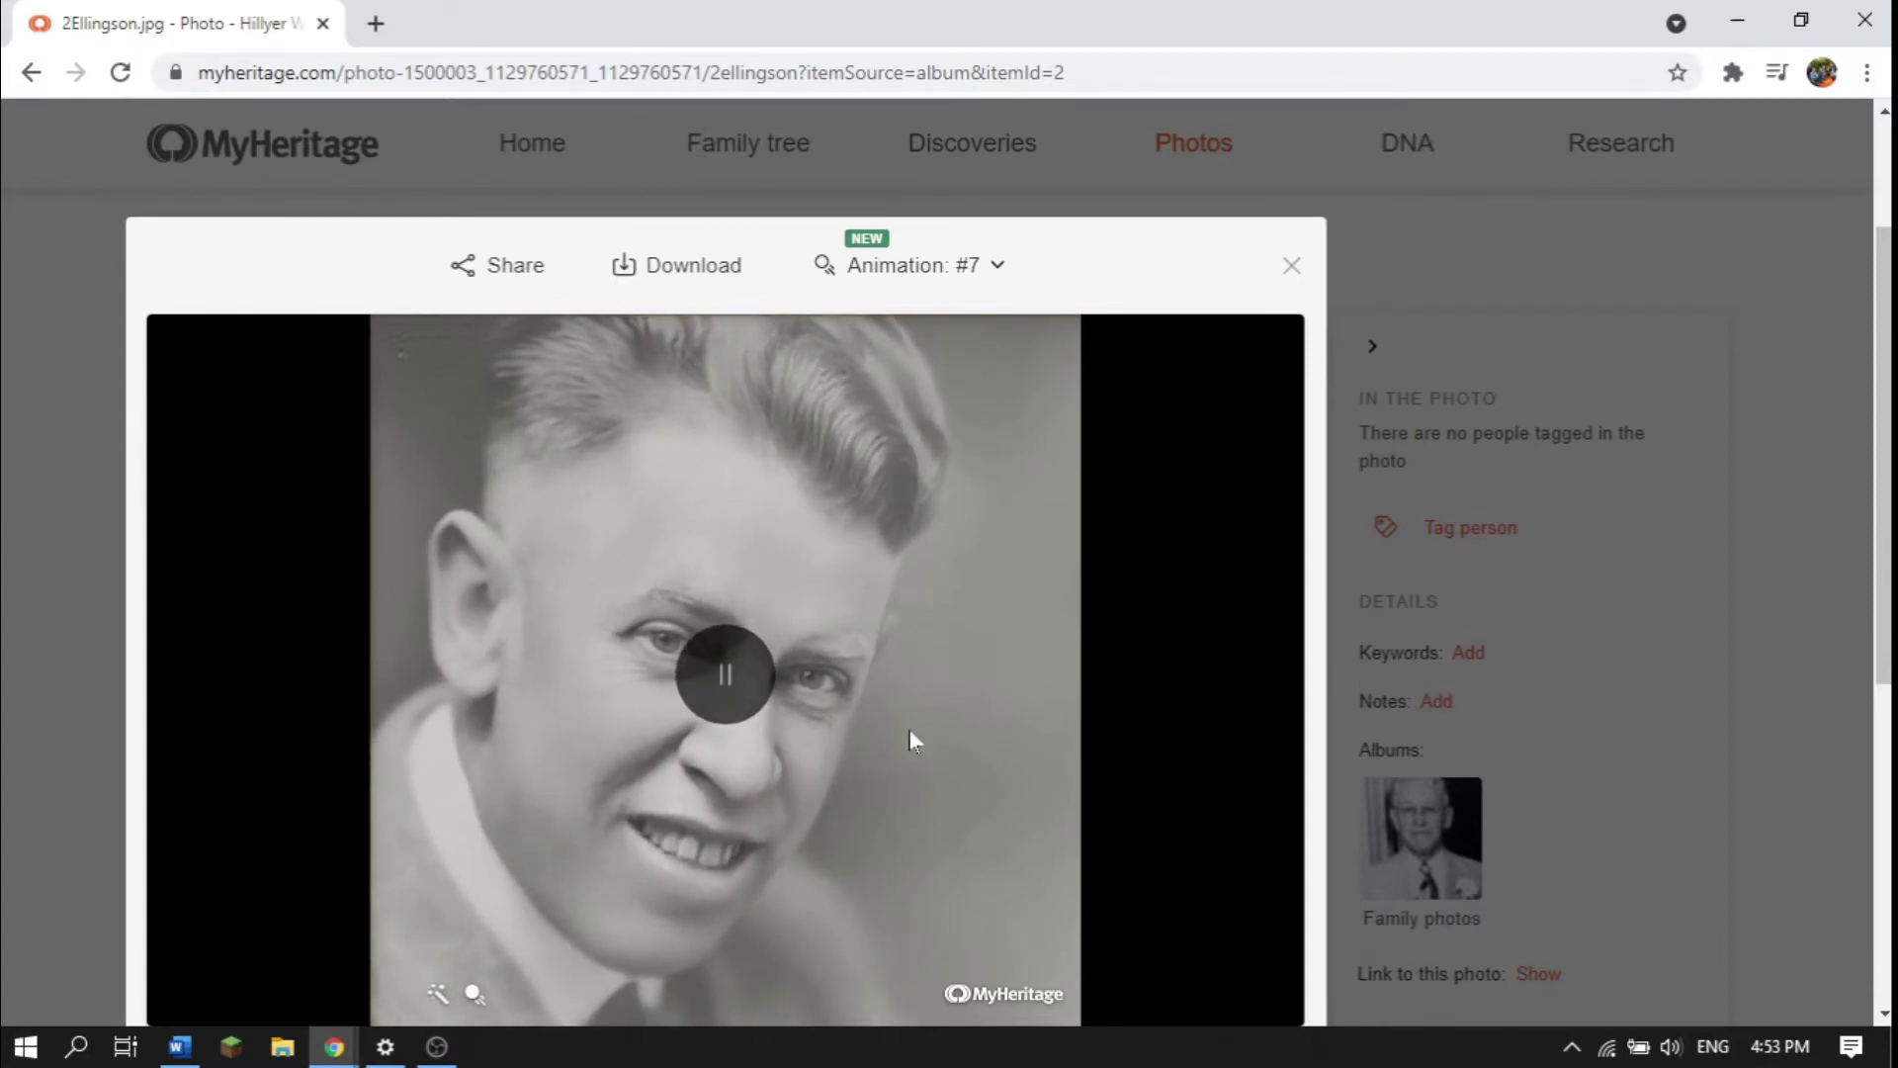
Switch the 2Ellingson animation from default #7 to general animation #9.
click(1001, 267)
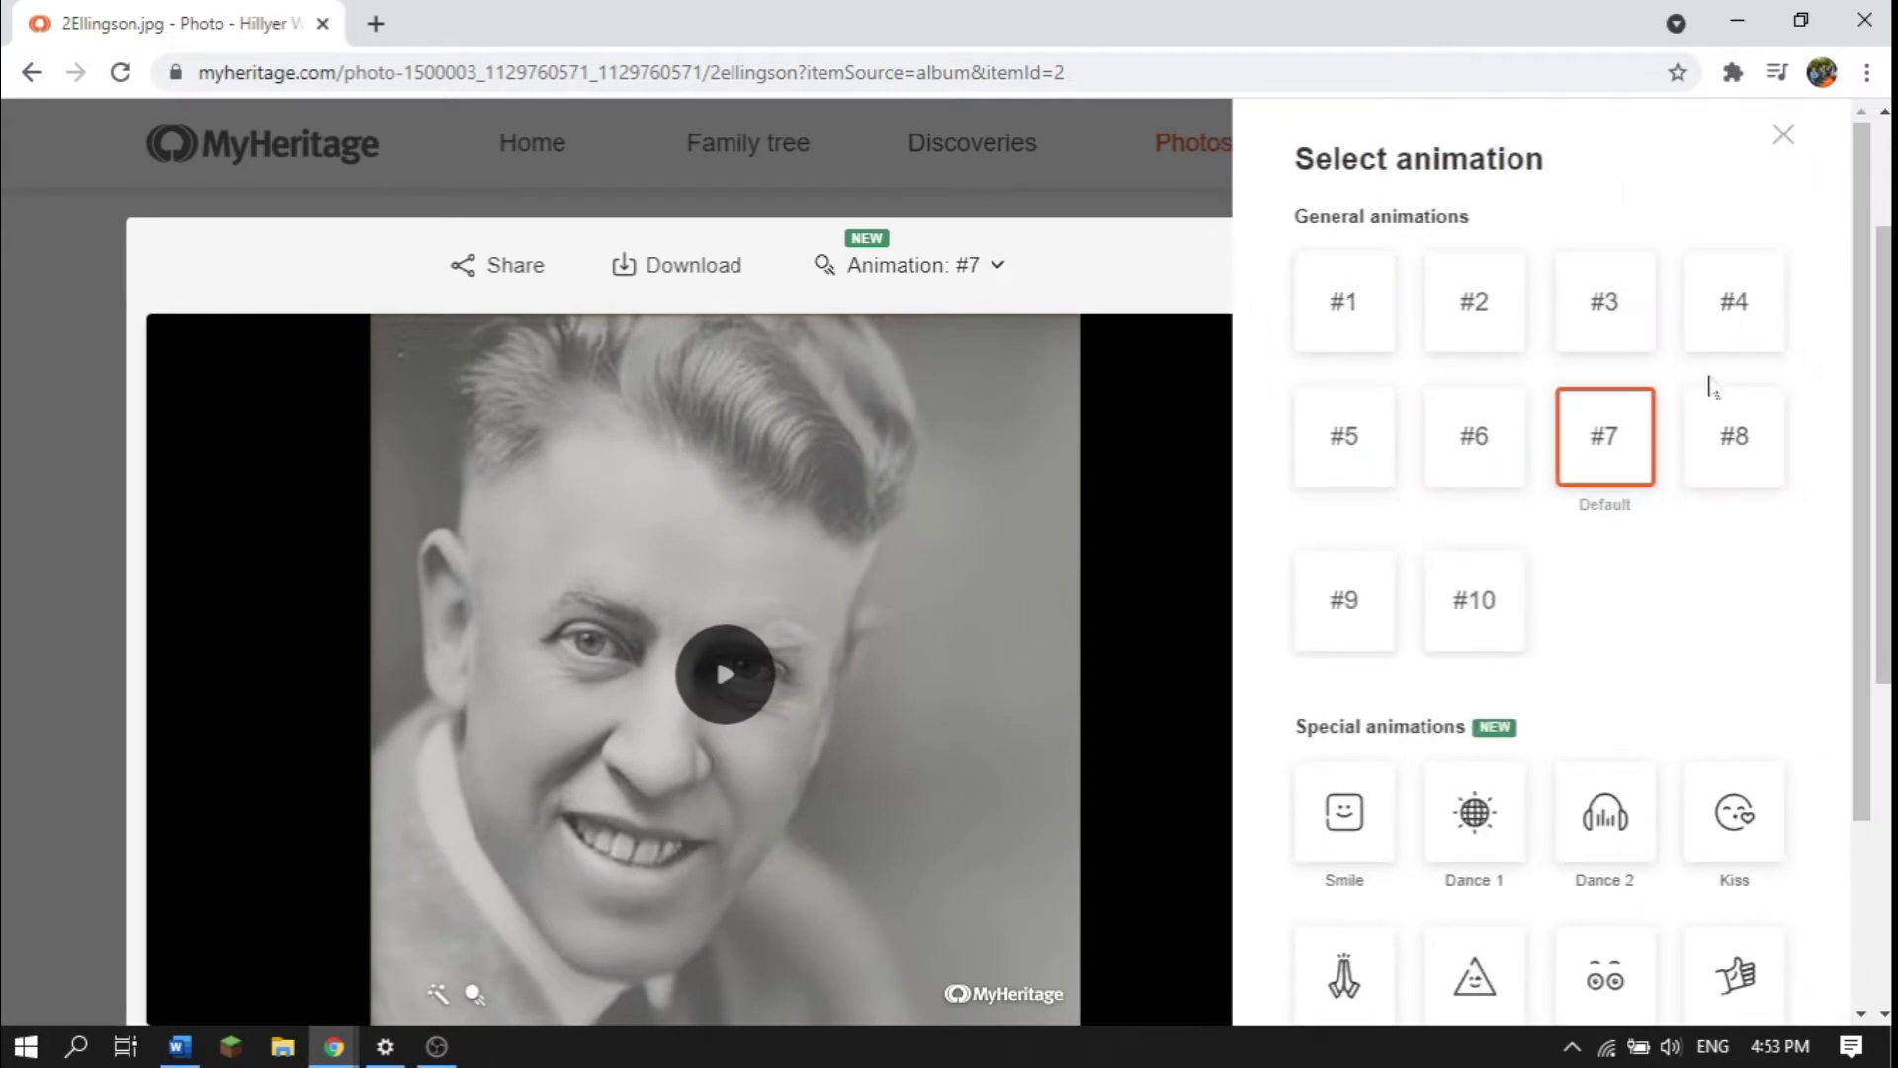
click(1367, 602)
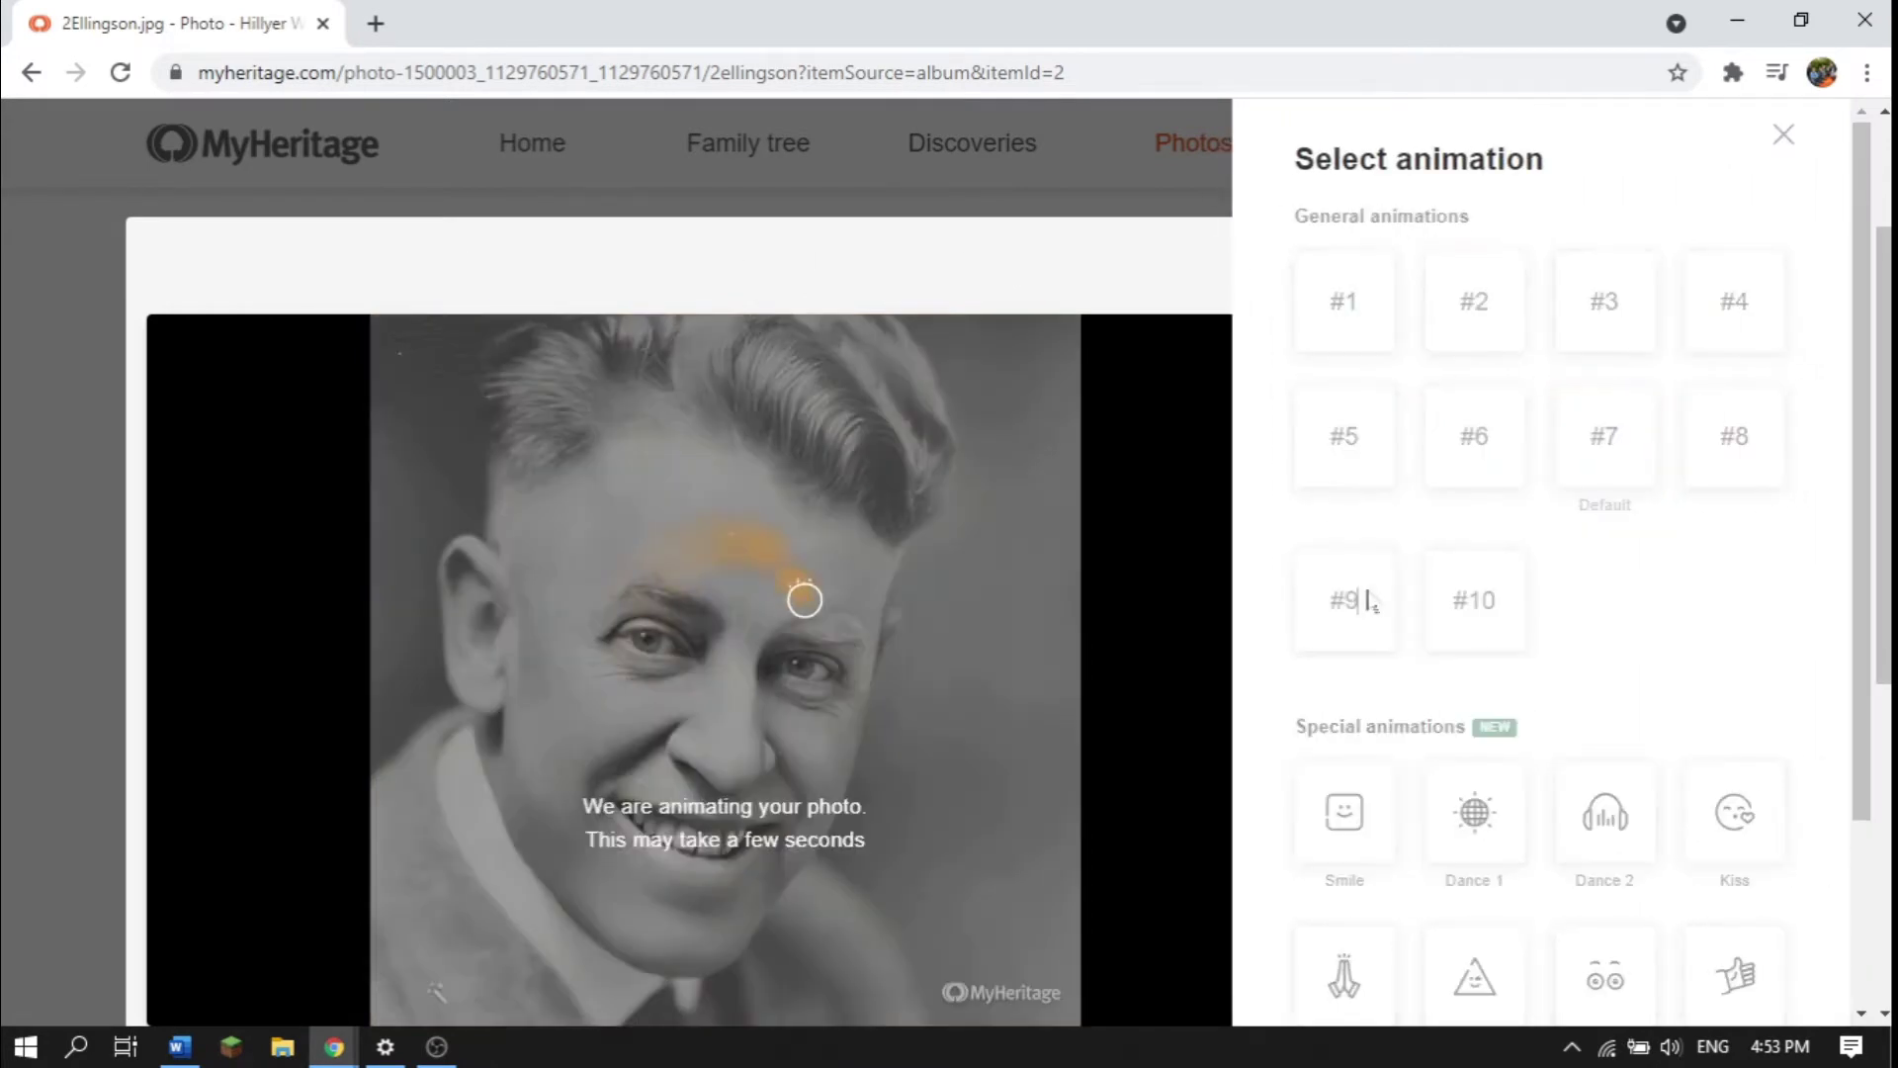
scroll(1342, 672, down, 1)
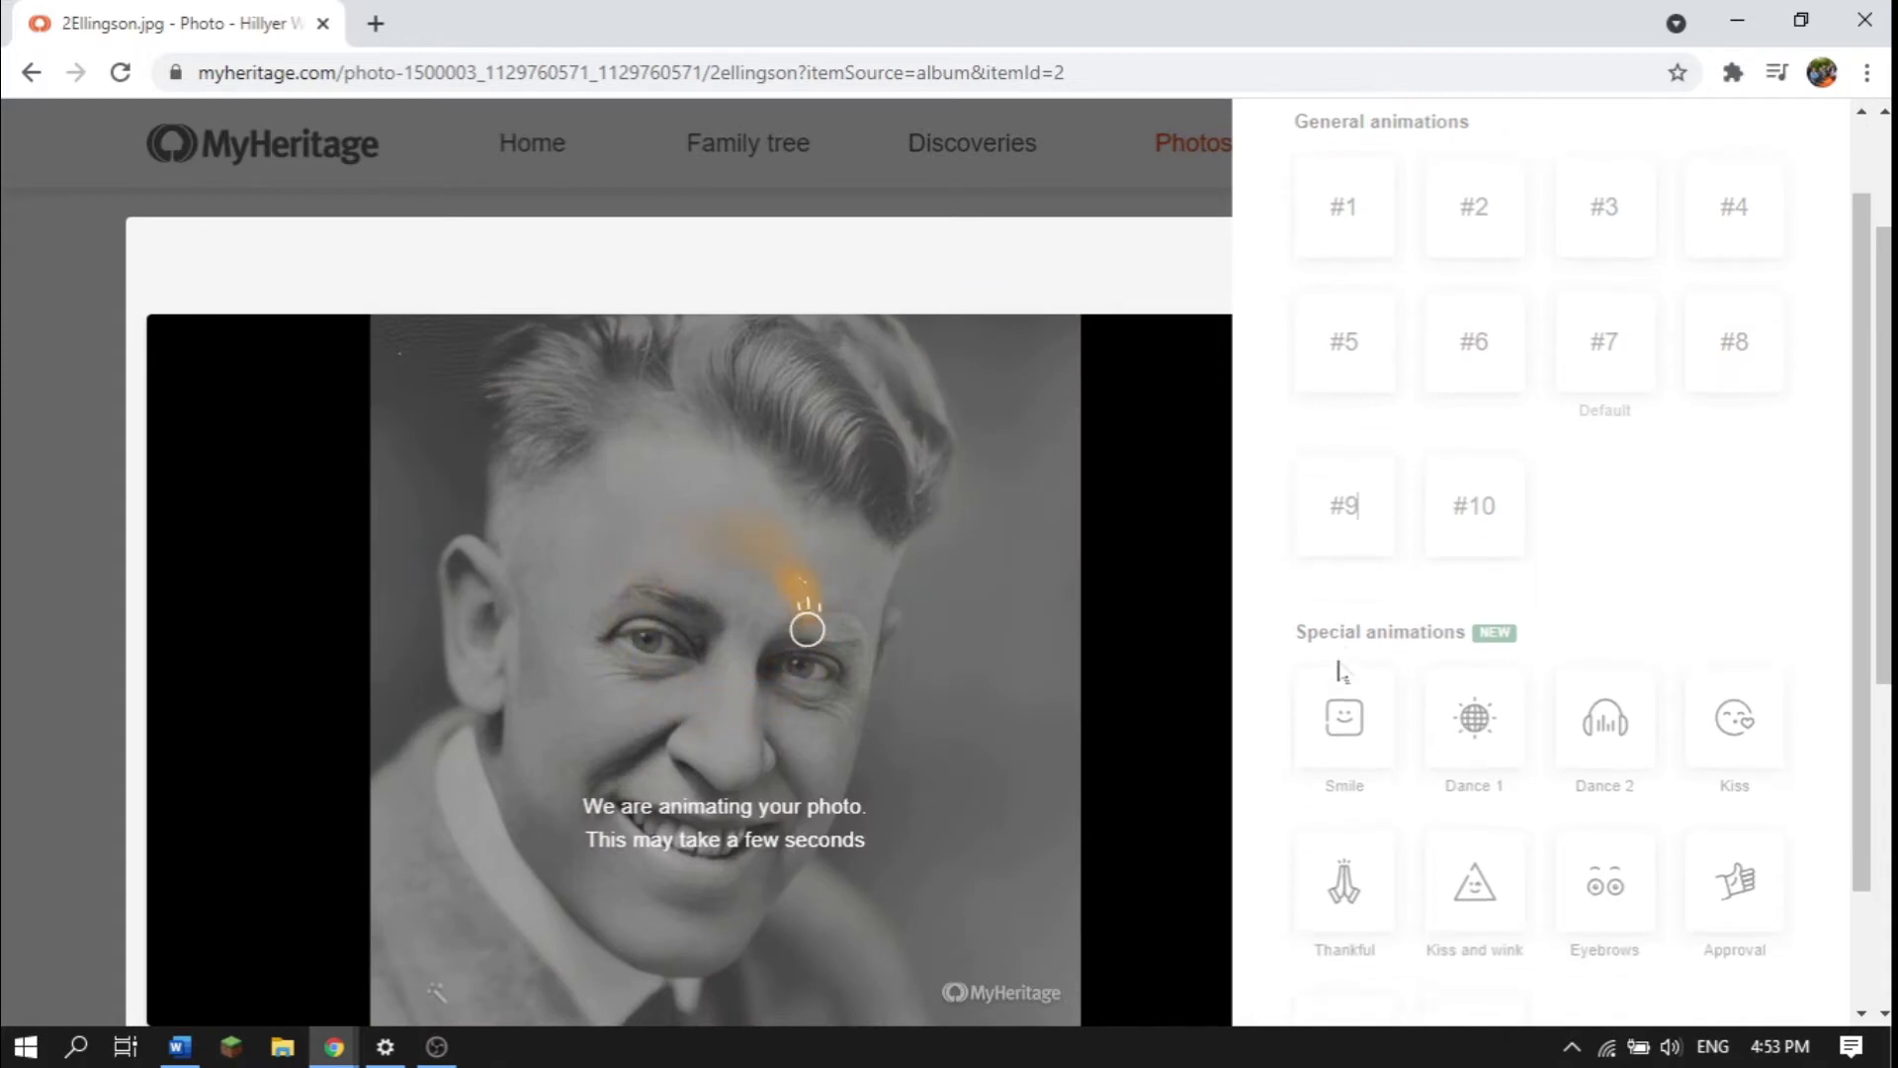
scroll(1121, 870, down, 1)
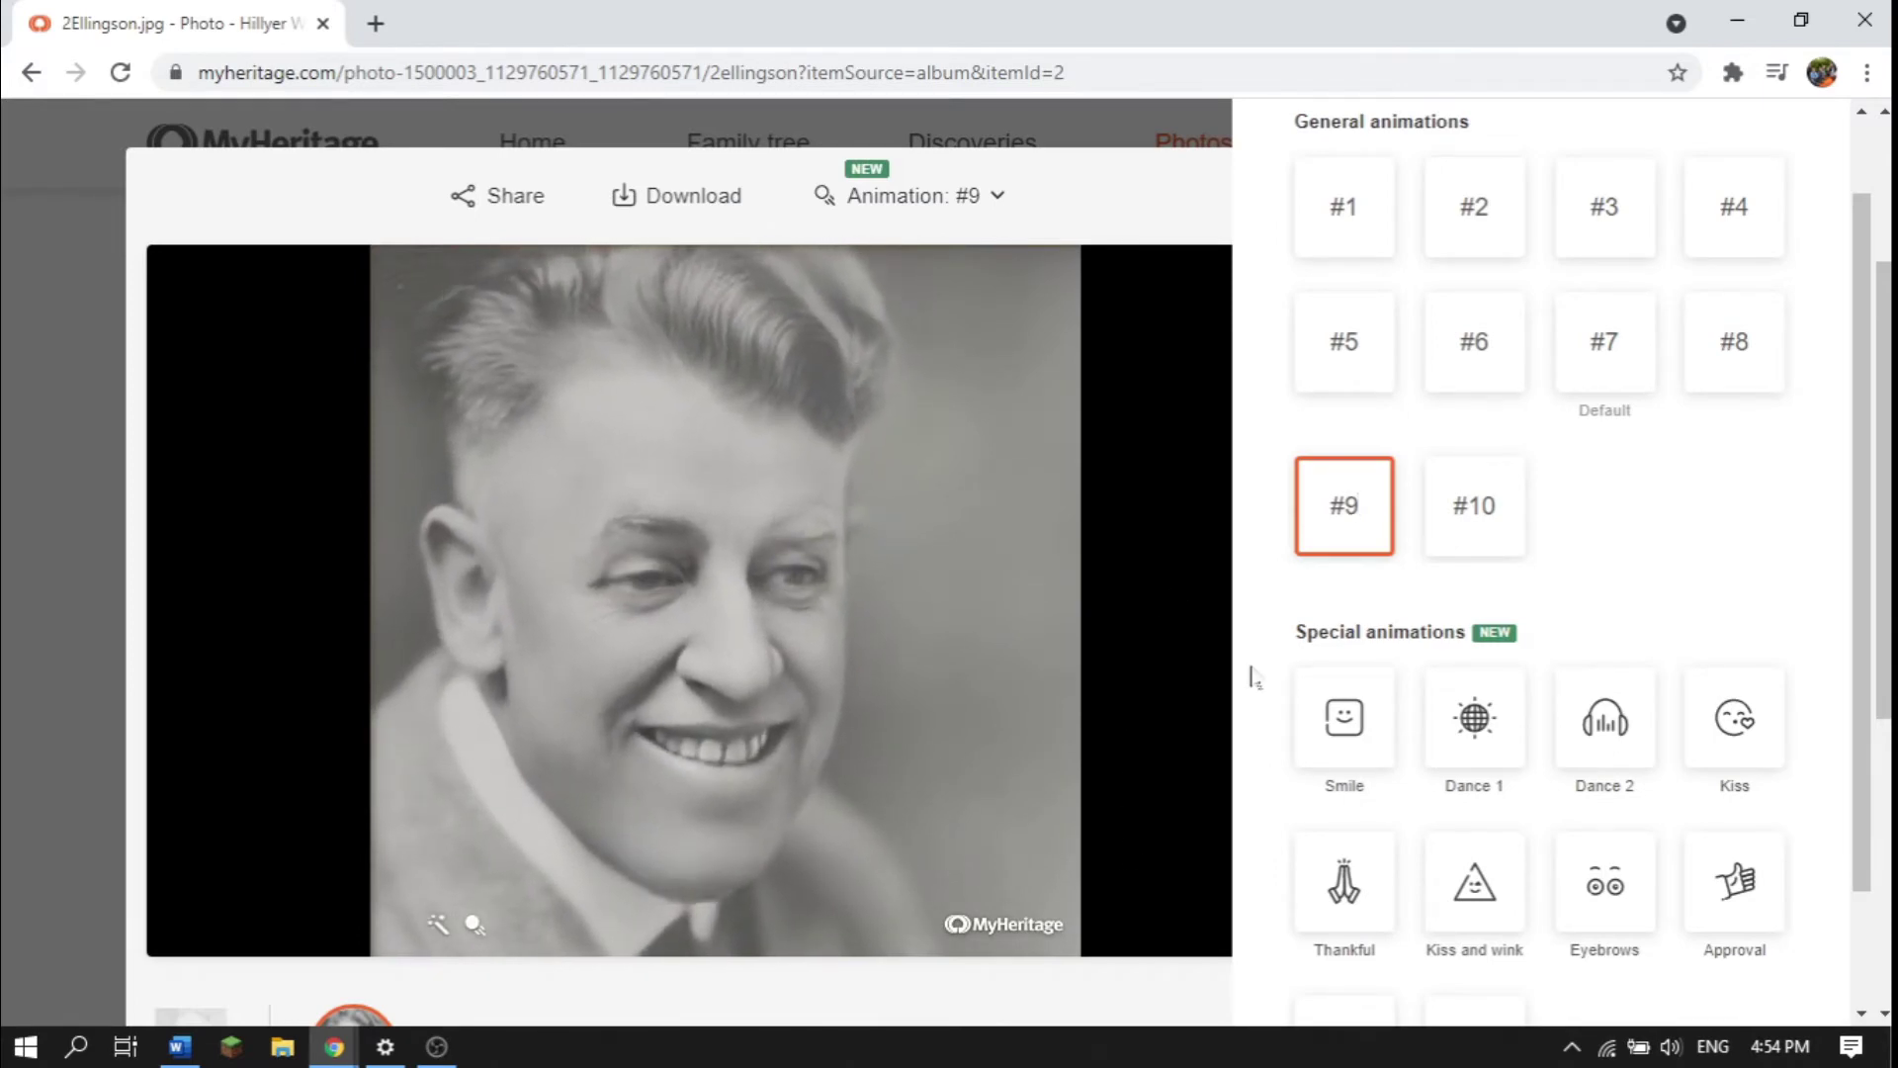
scroll(1478, 753, down, 1)
scroll(1478, 753, down, 1)
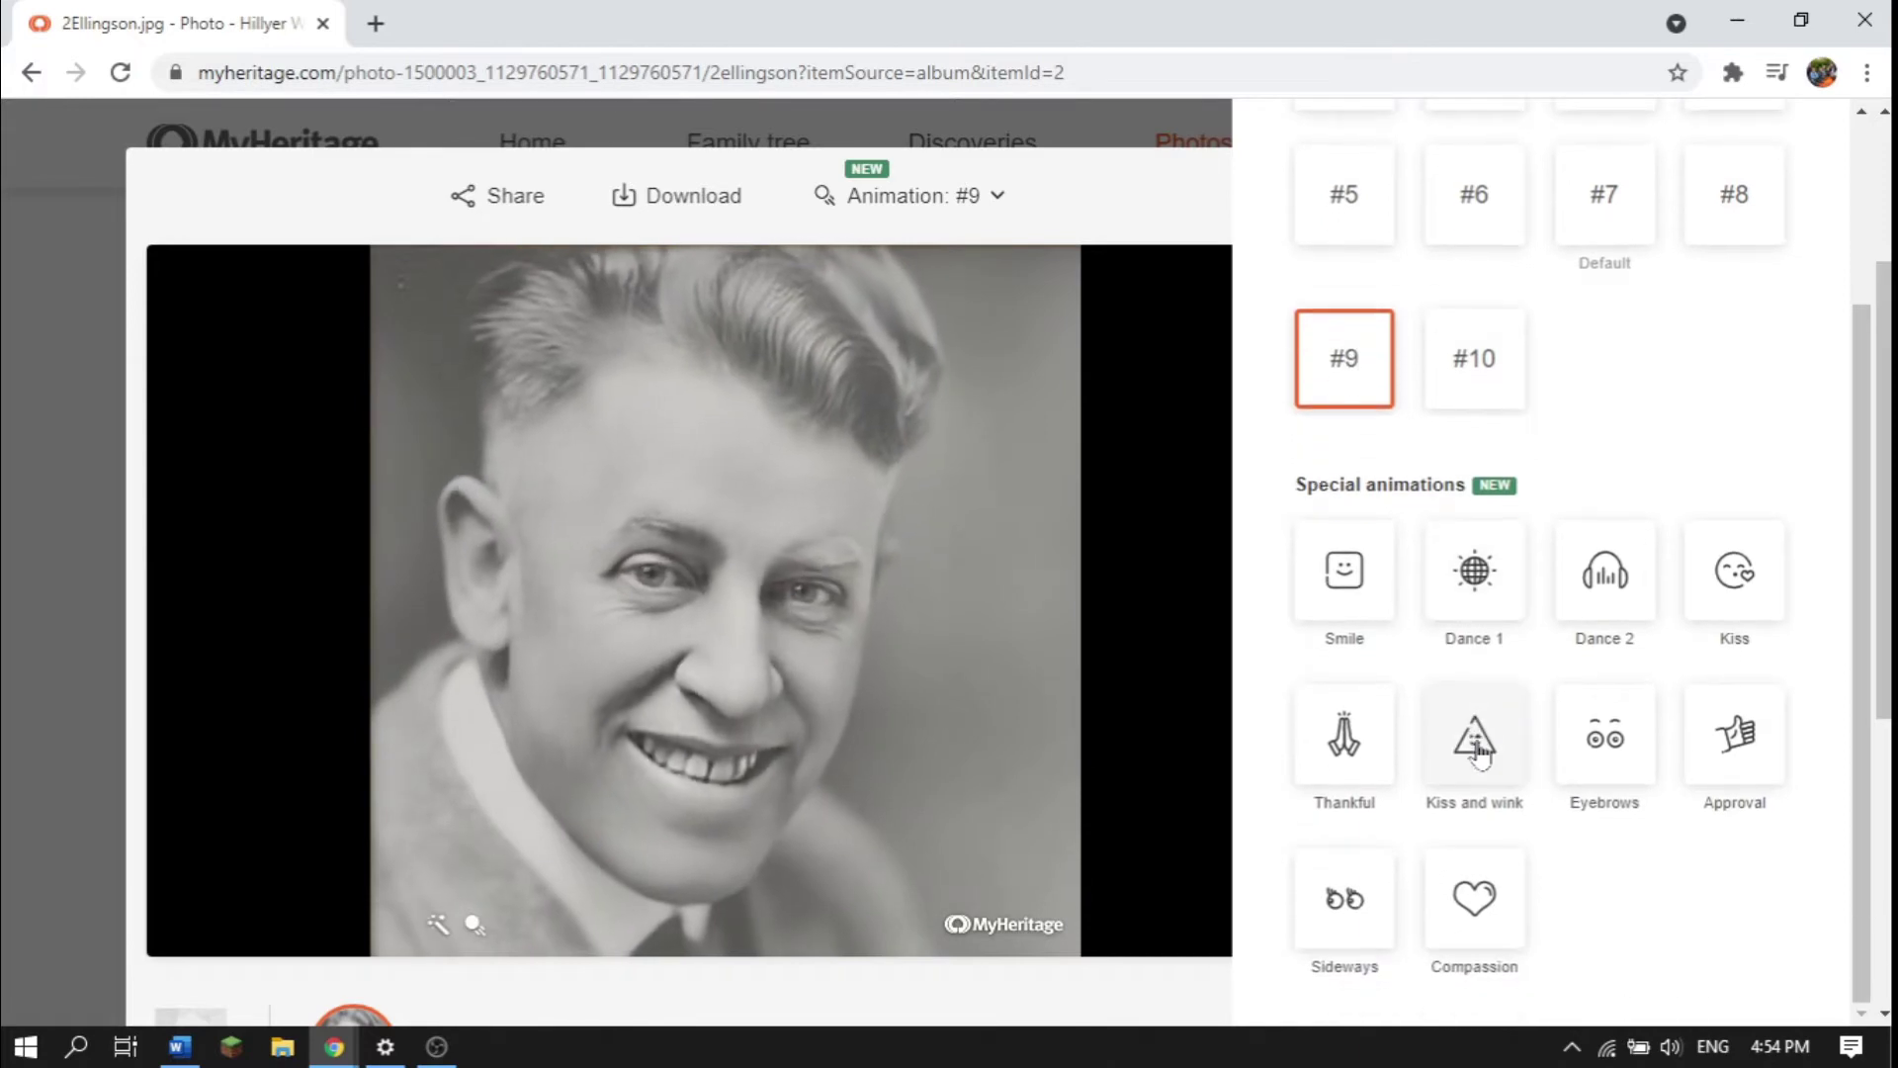
Try the Smile special animation and review the upgrade paywall plans it triggers.
click(1362, 584)
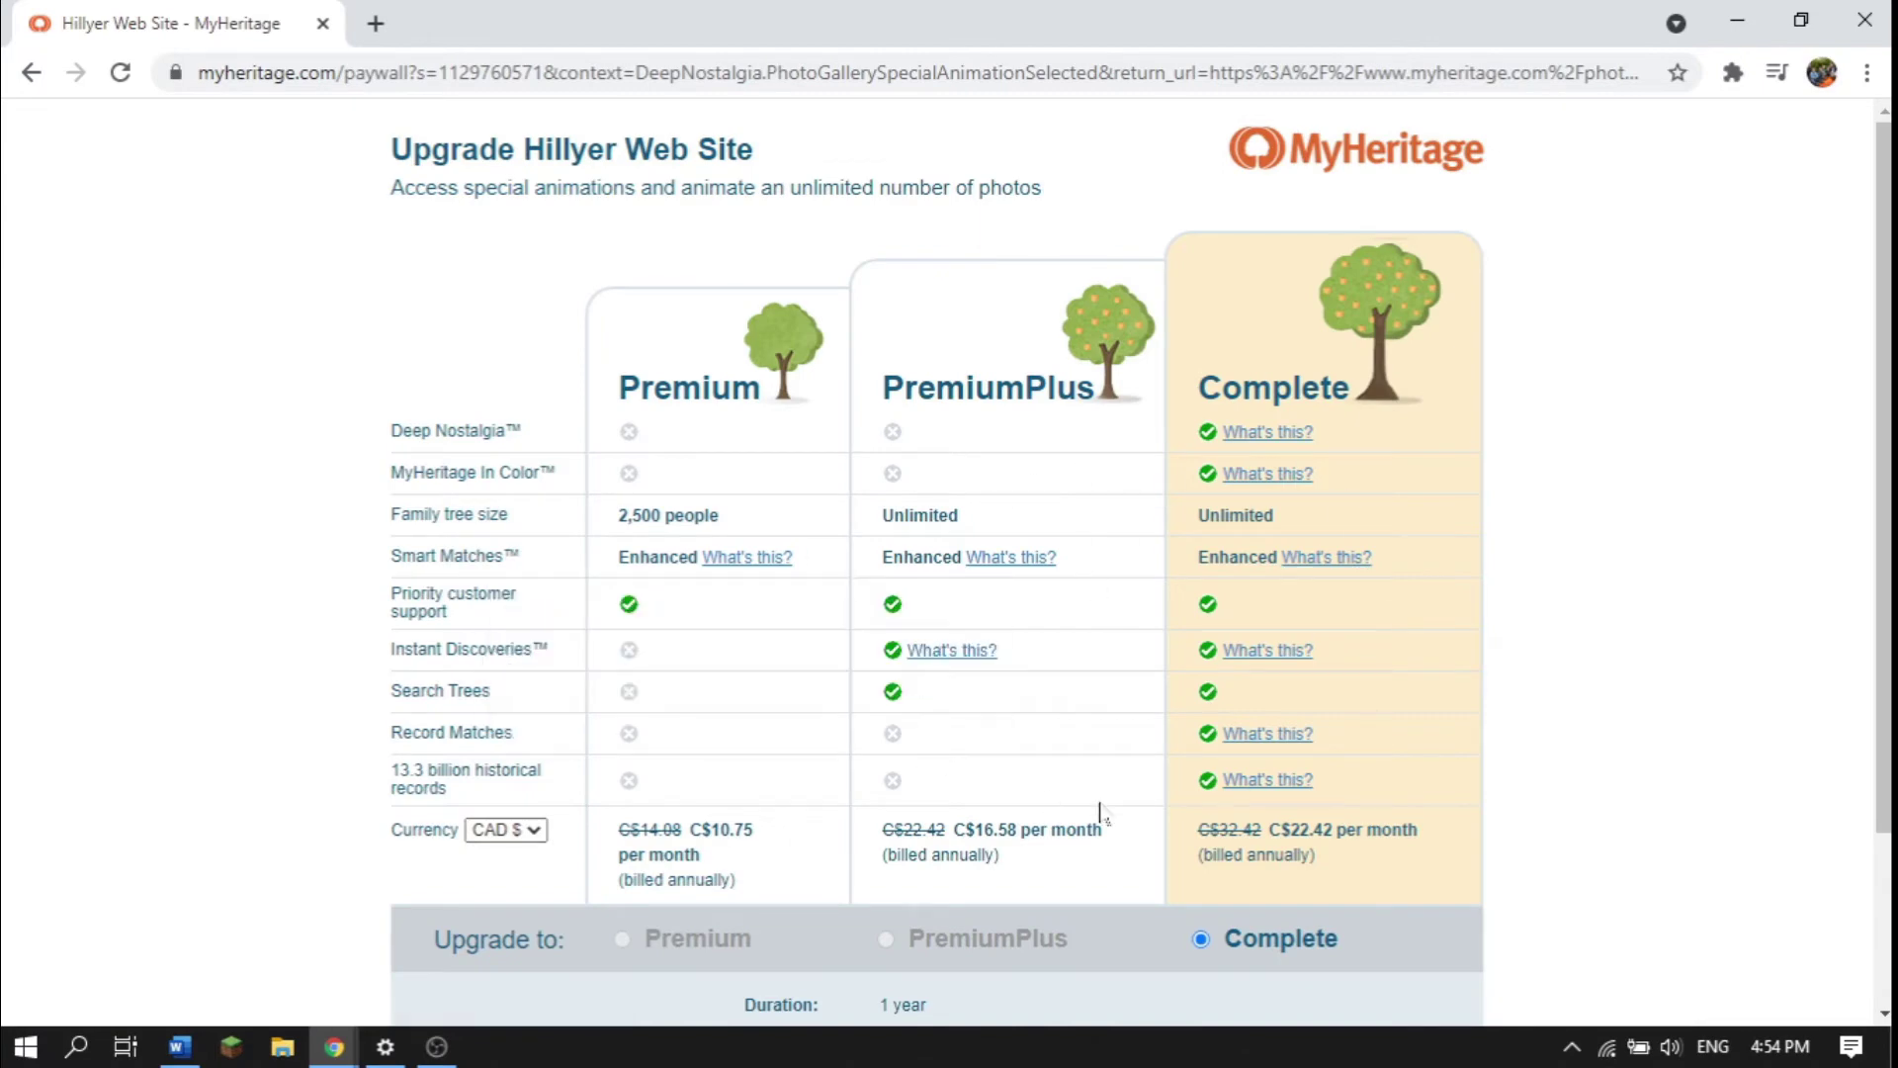
scroll(1100, 813, down, 2)
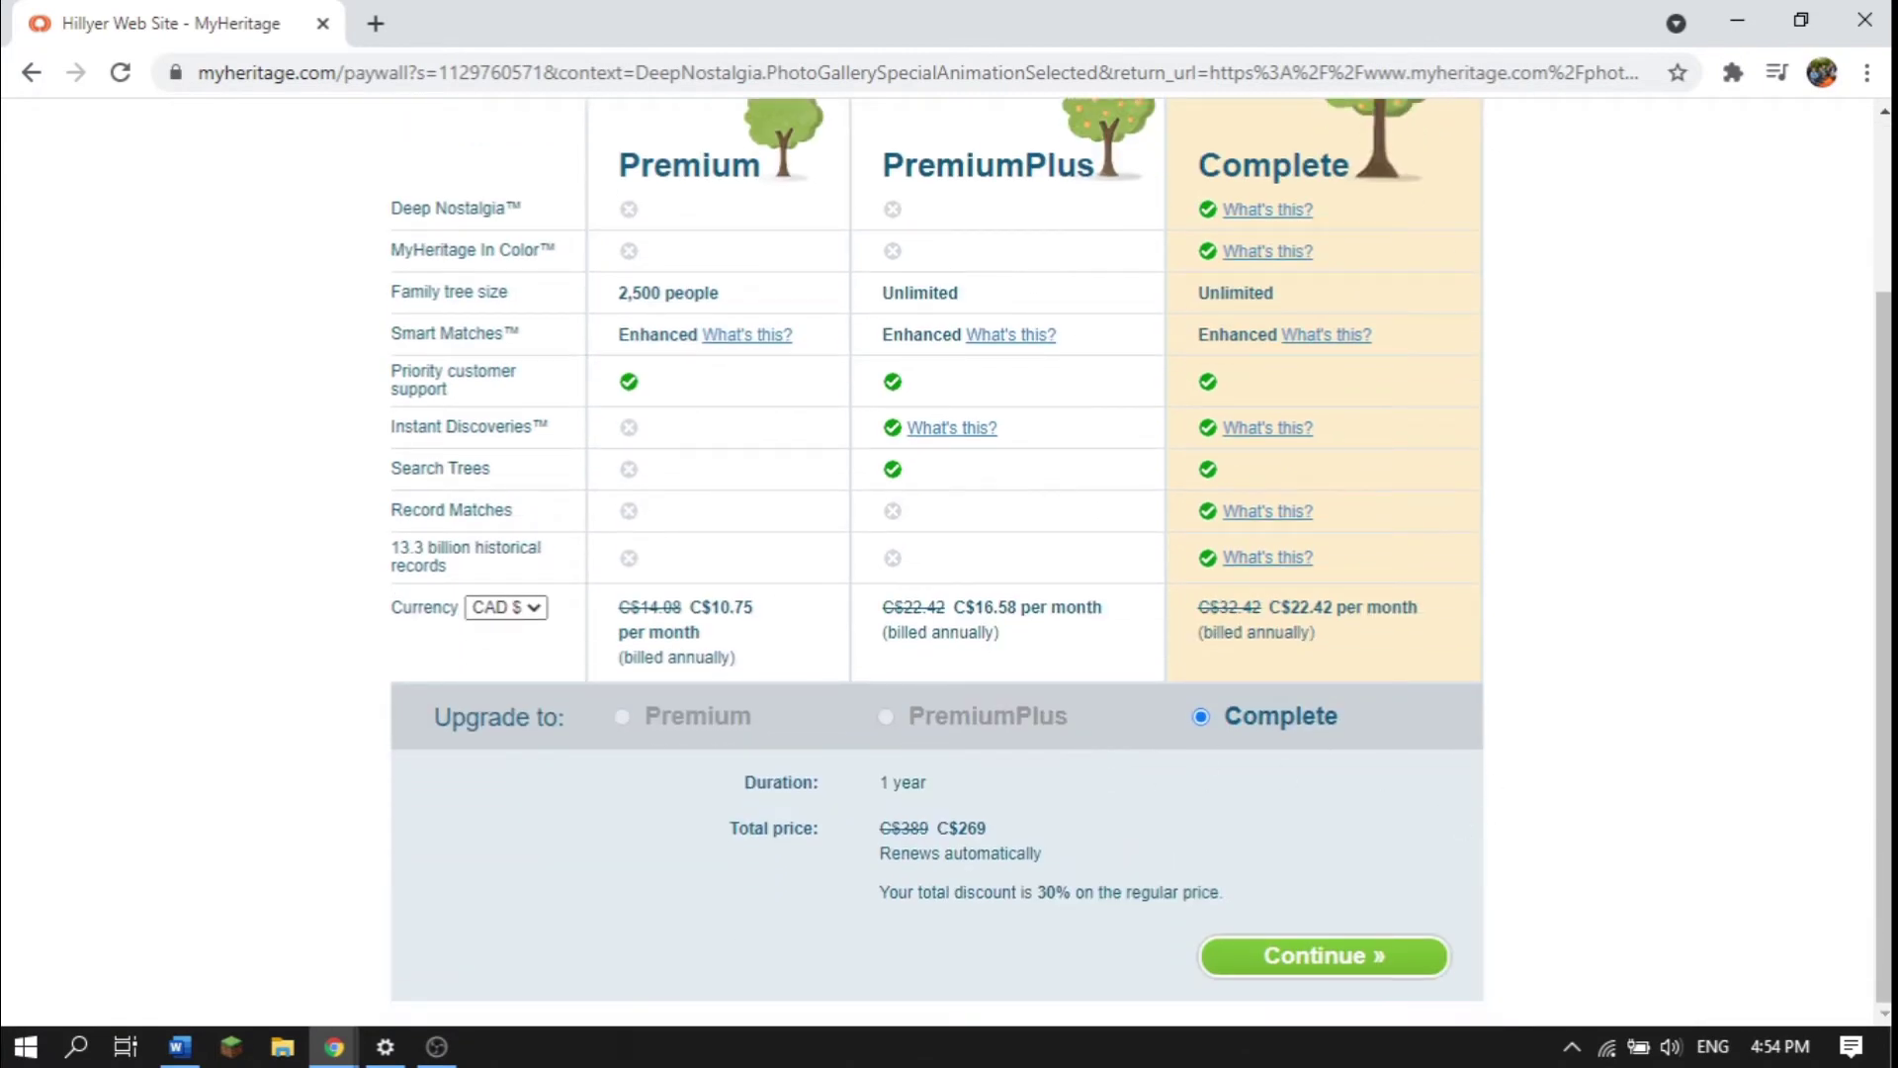
scroll(1530, 680, up, 2)
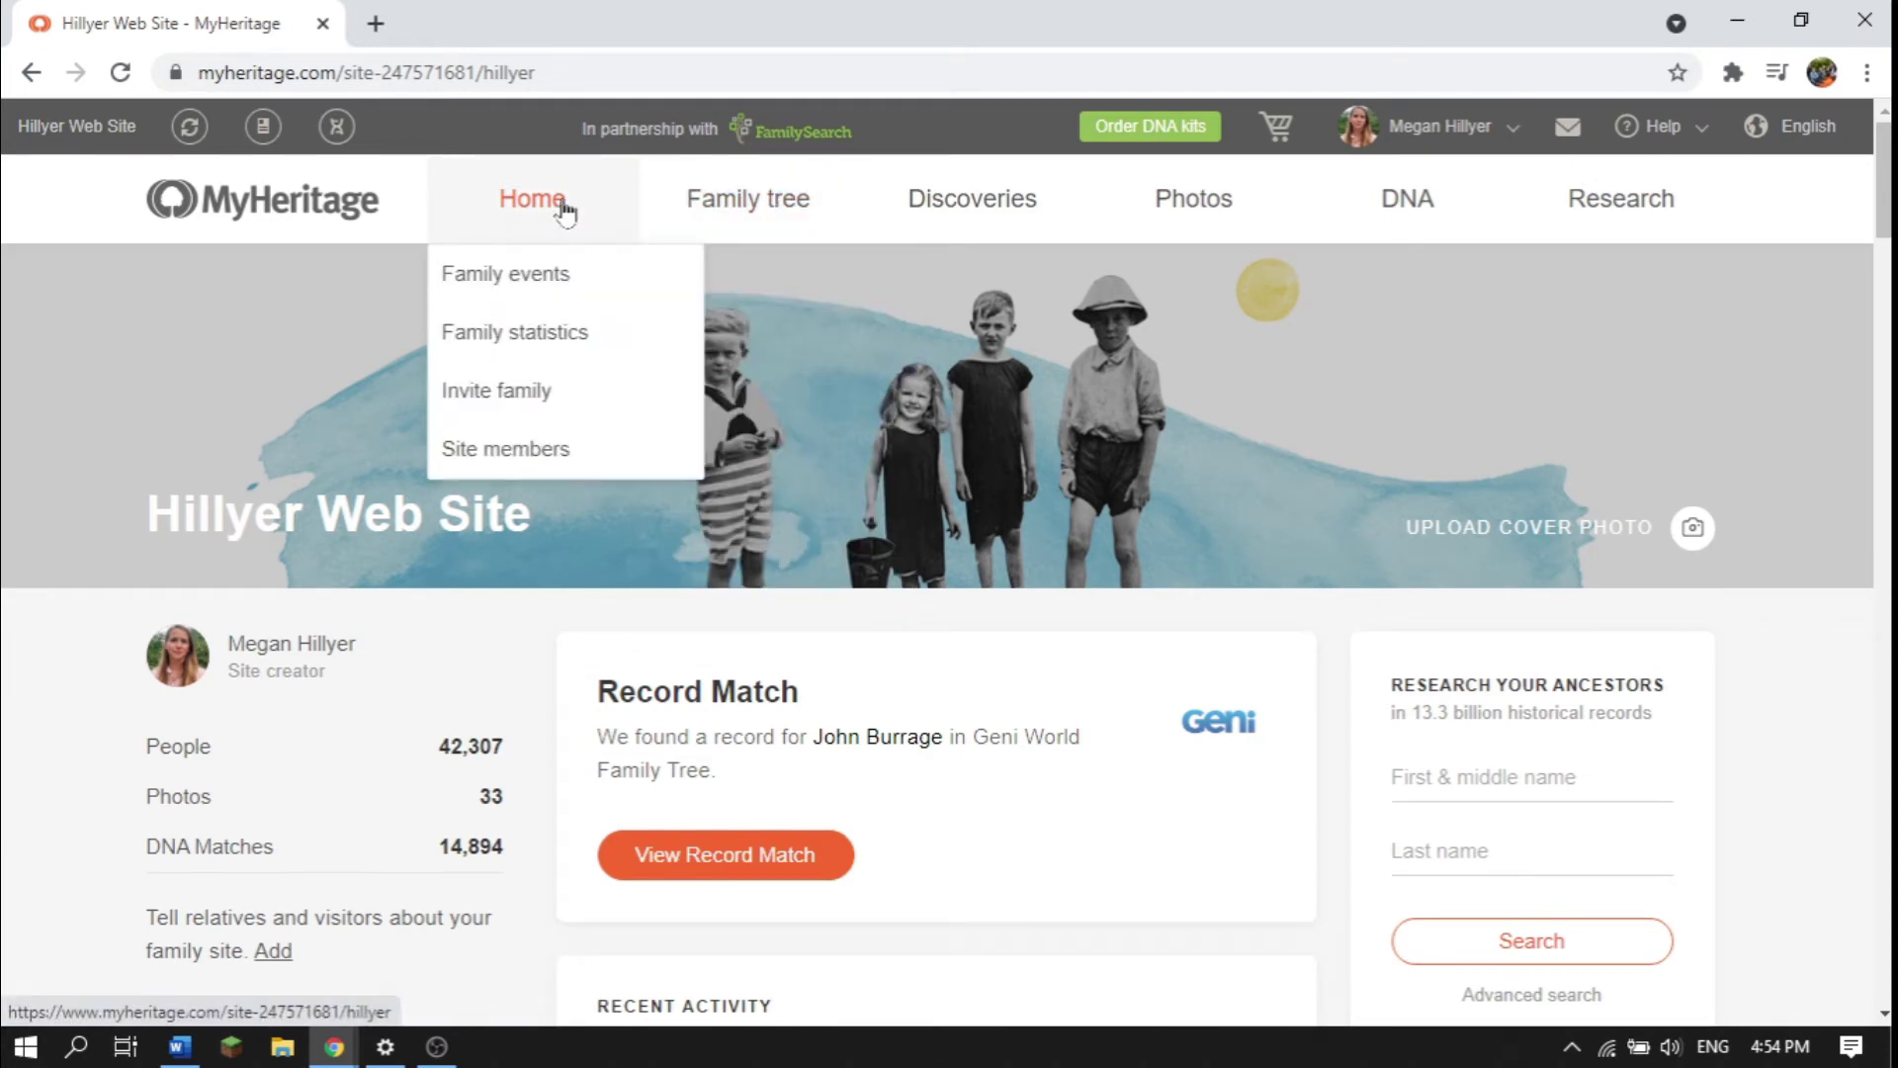
Open the 3Freeze2.jpg lace-collar portrait from Photos > My photos.
mouse_move(1251, 176)
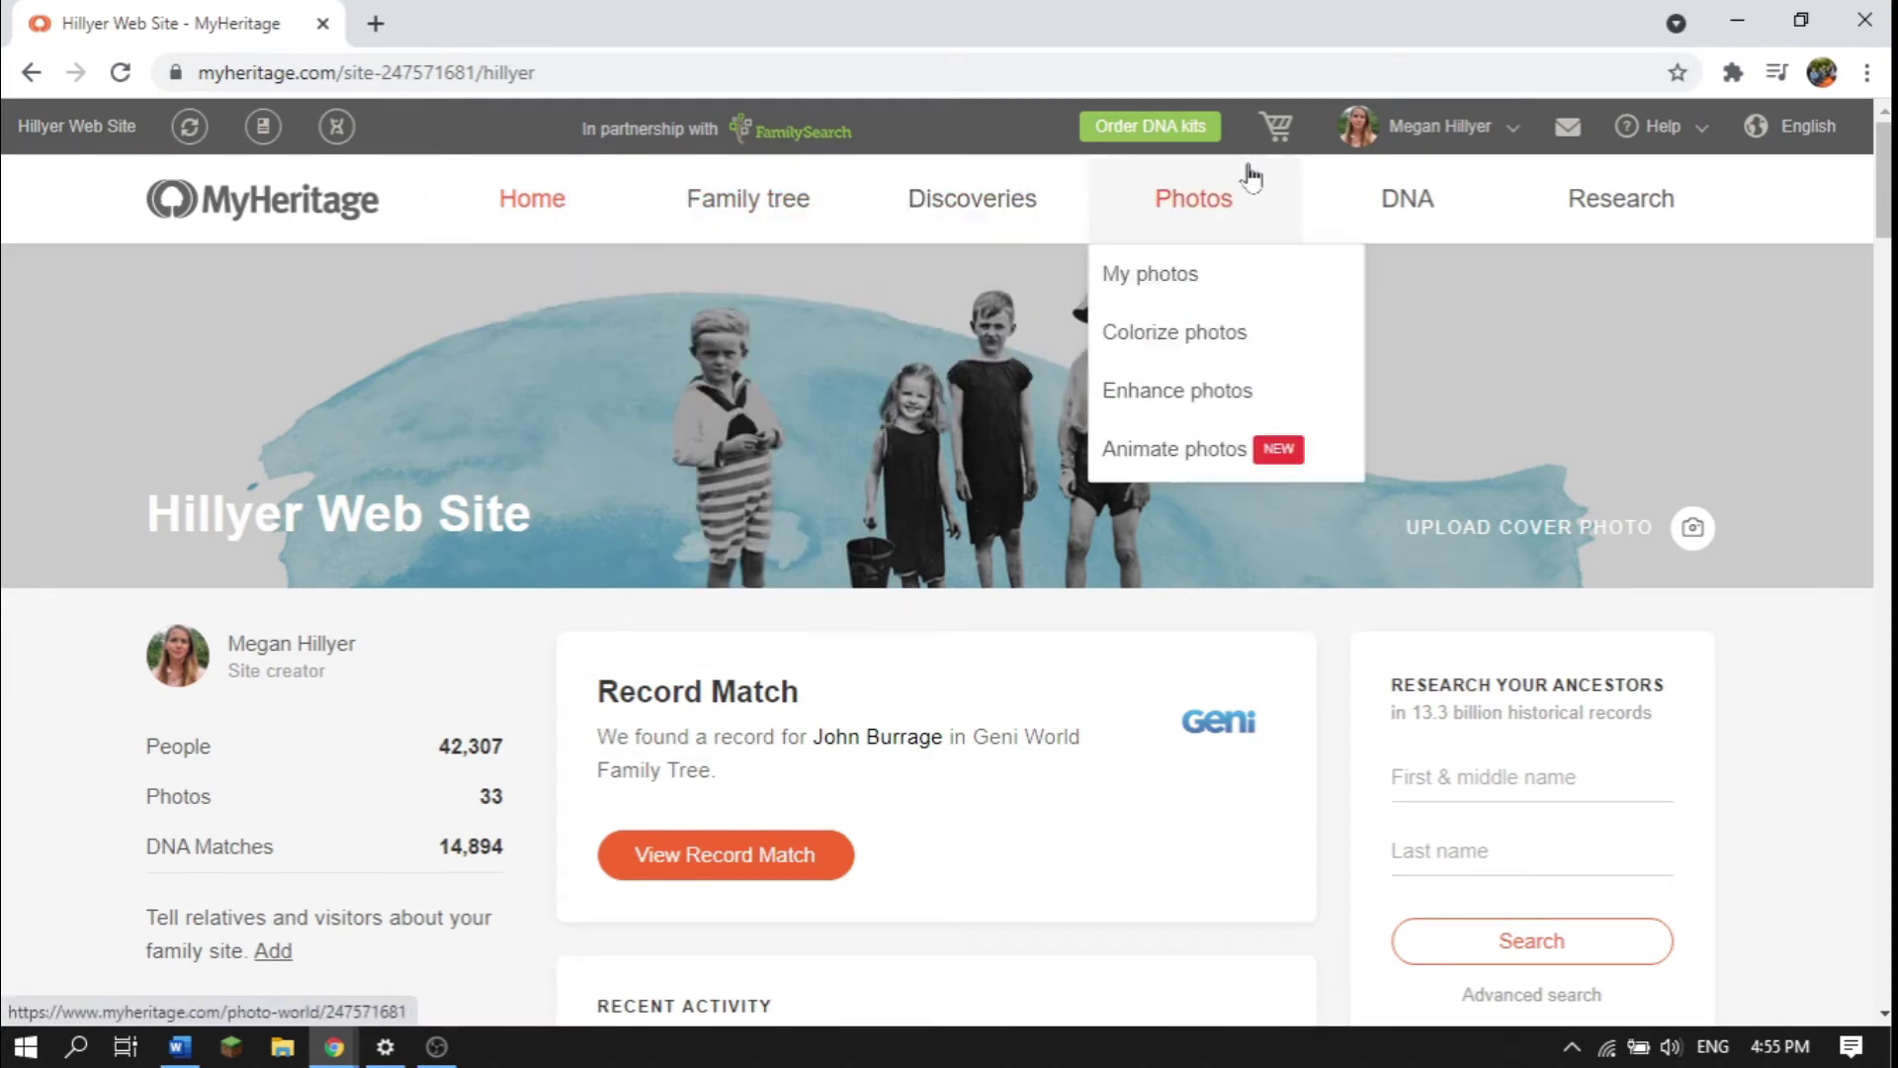
click(1164, 280)
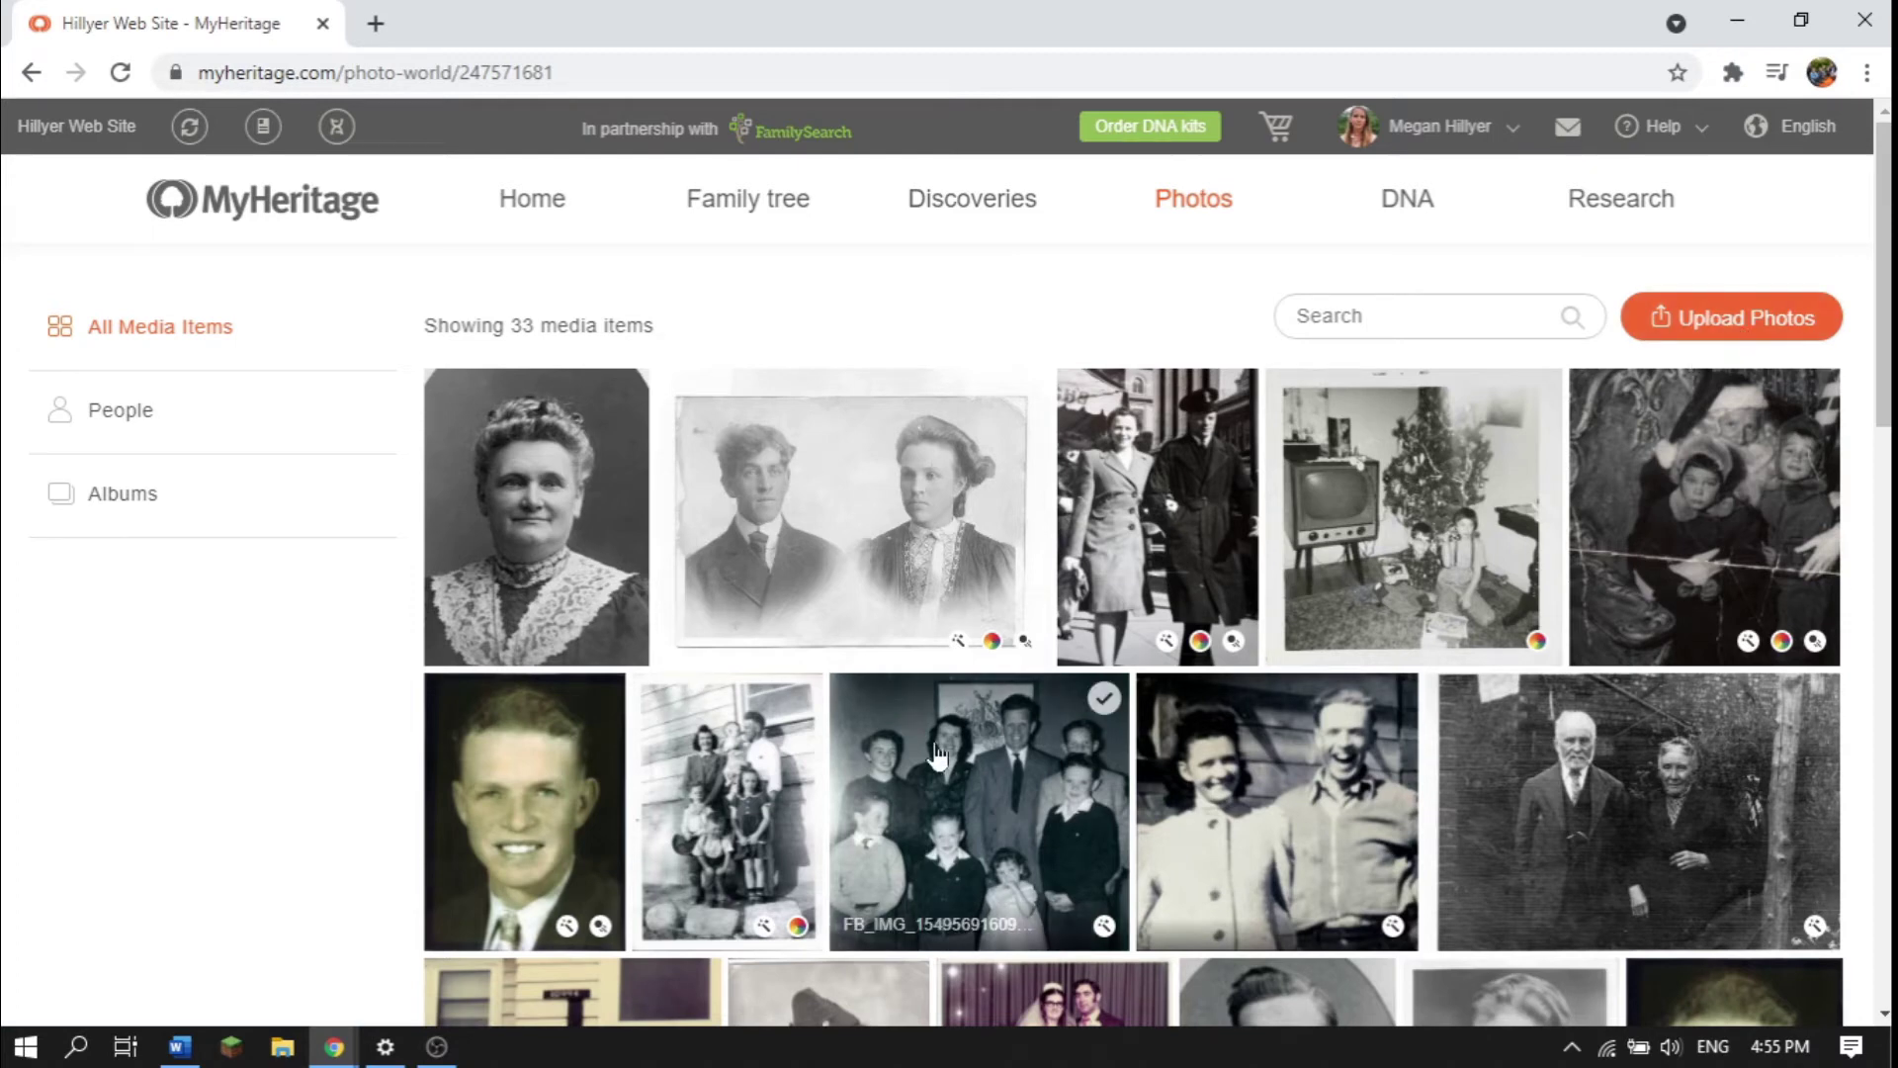
click(561, 538)
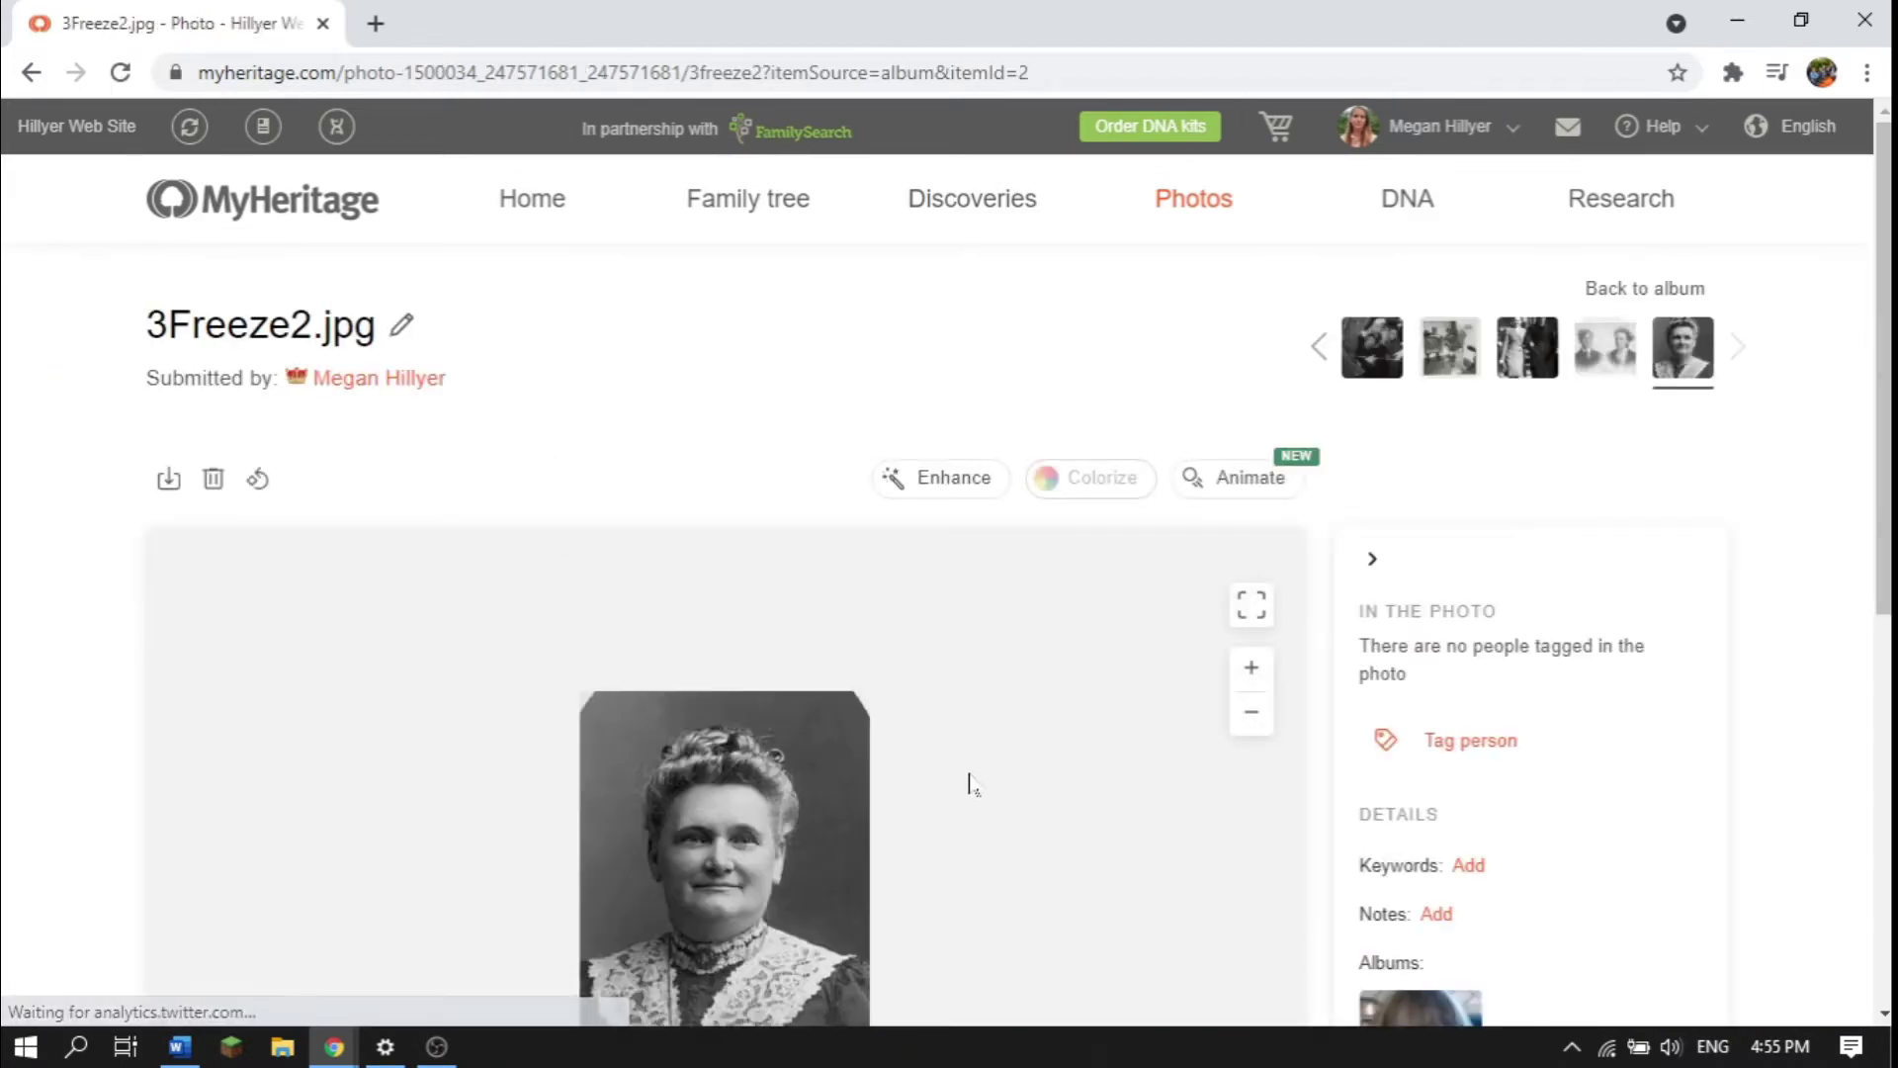
scroll(968, 781, down, 3)
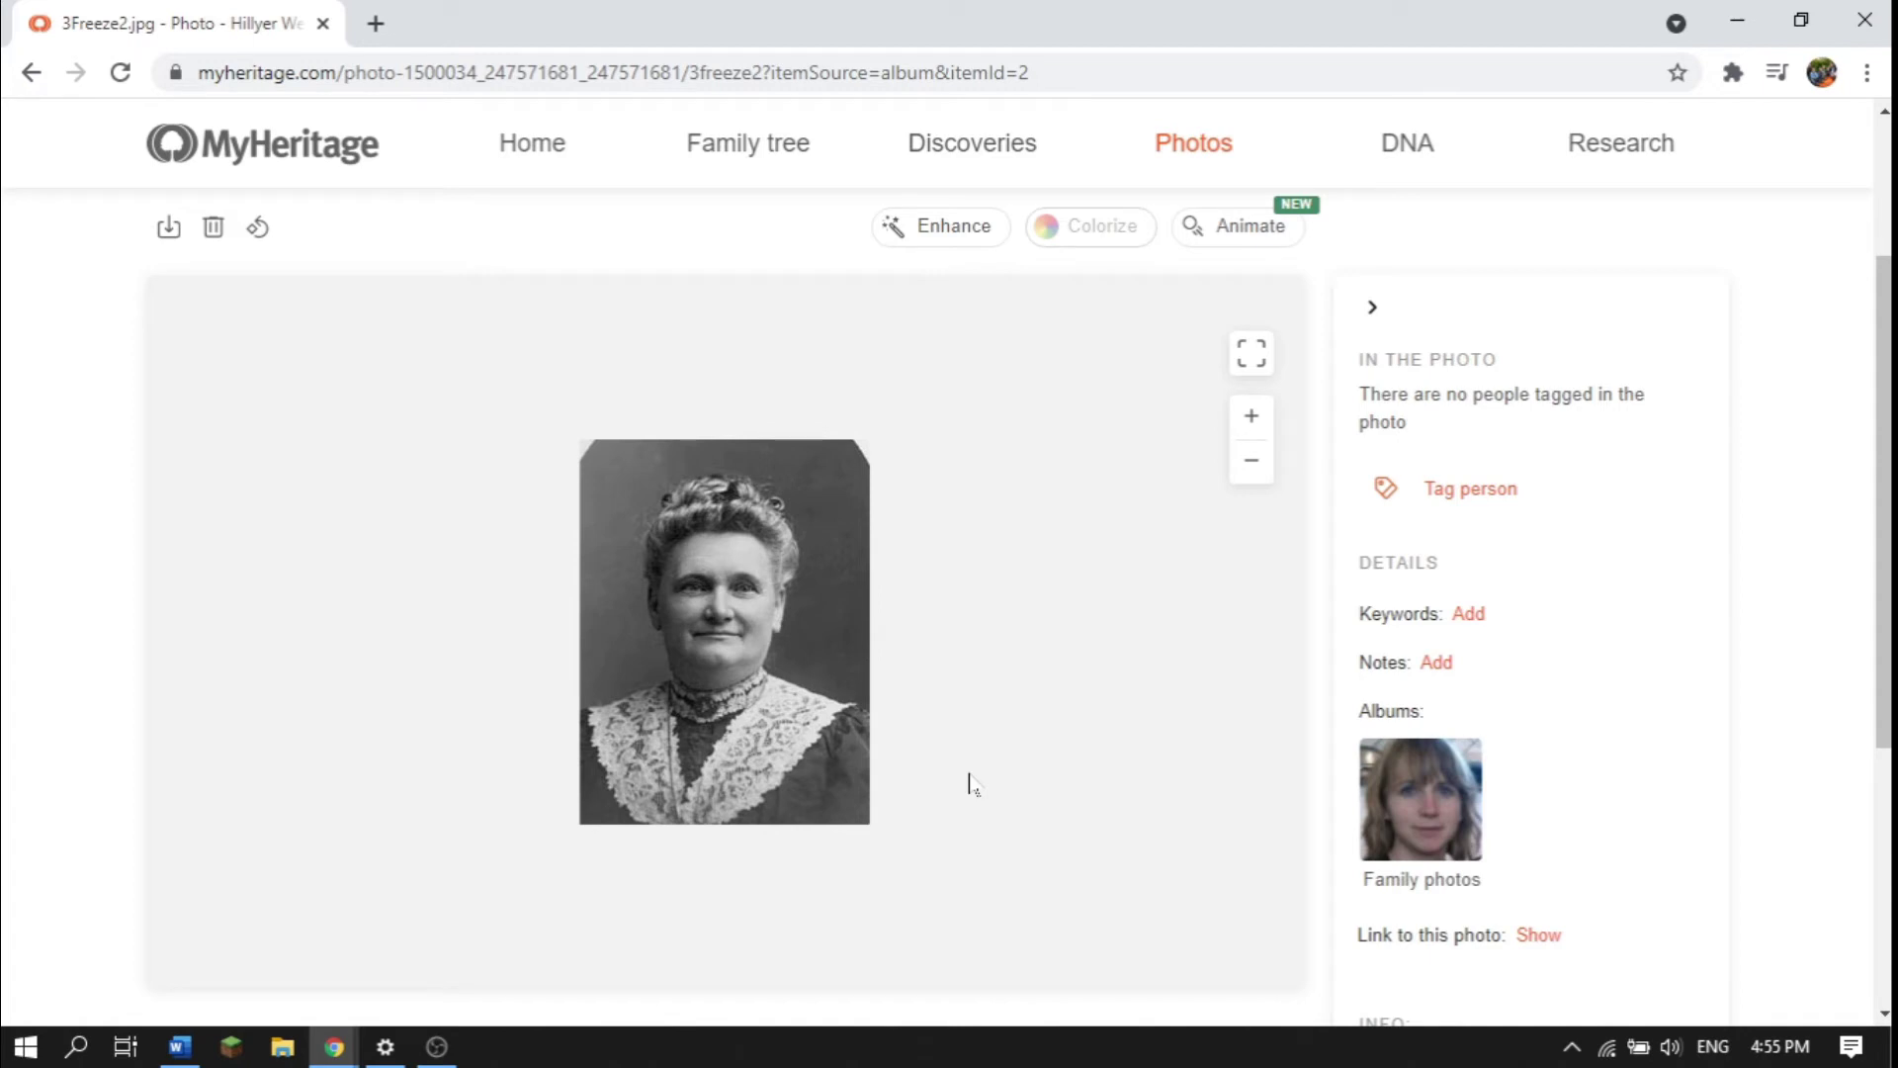
scroll(969, 781, up, 1)
scroll(969, 781, down, 1)
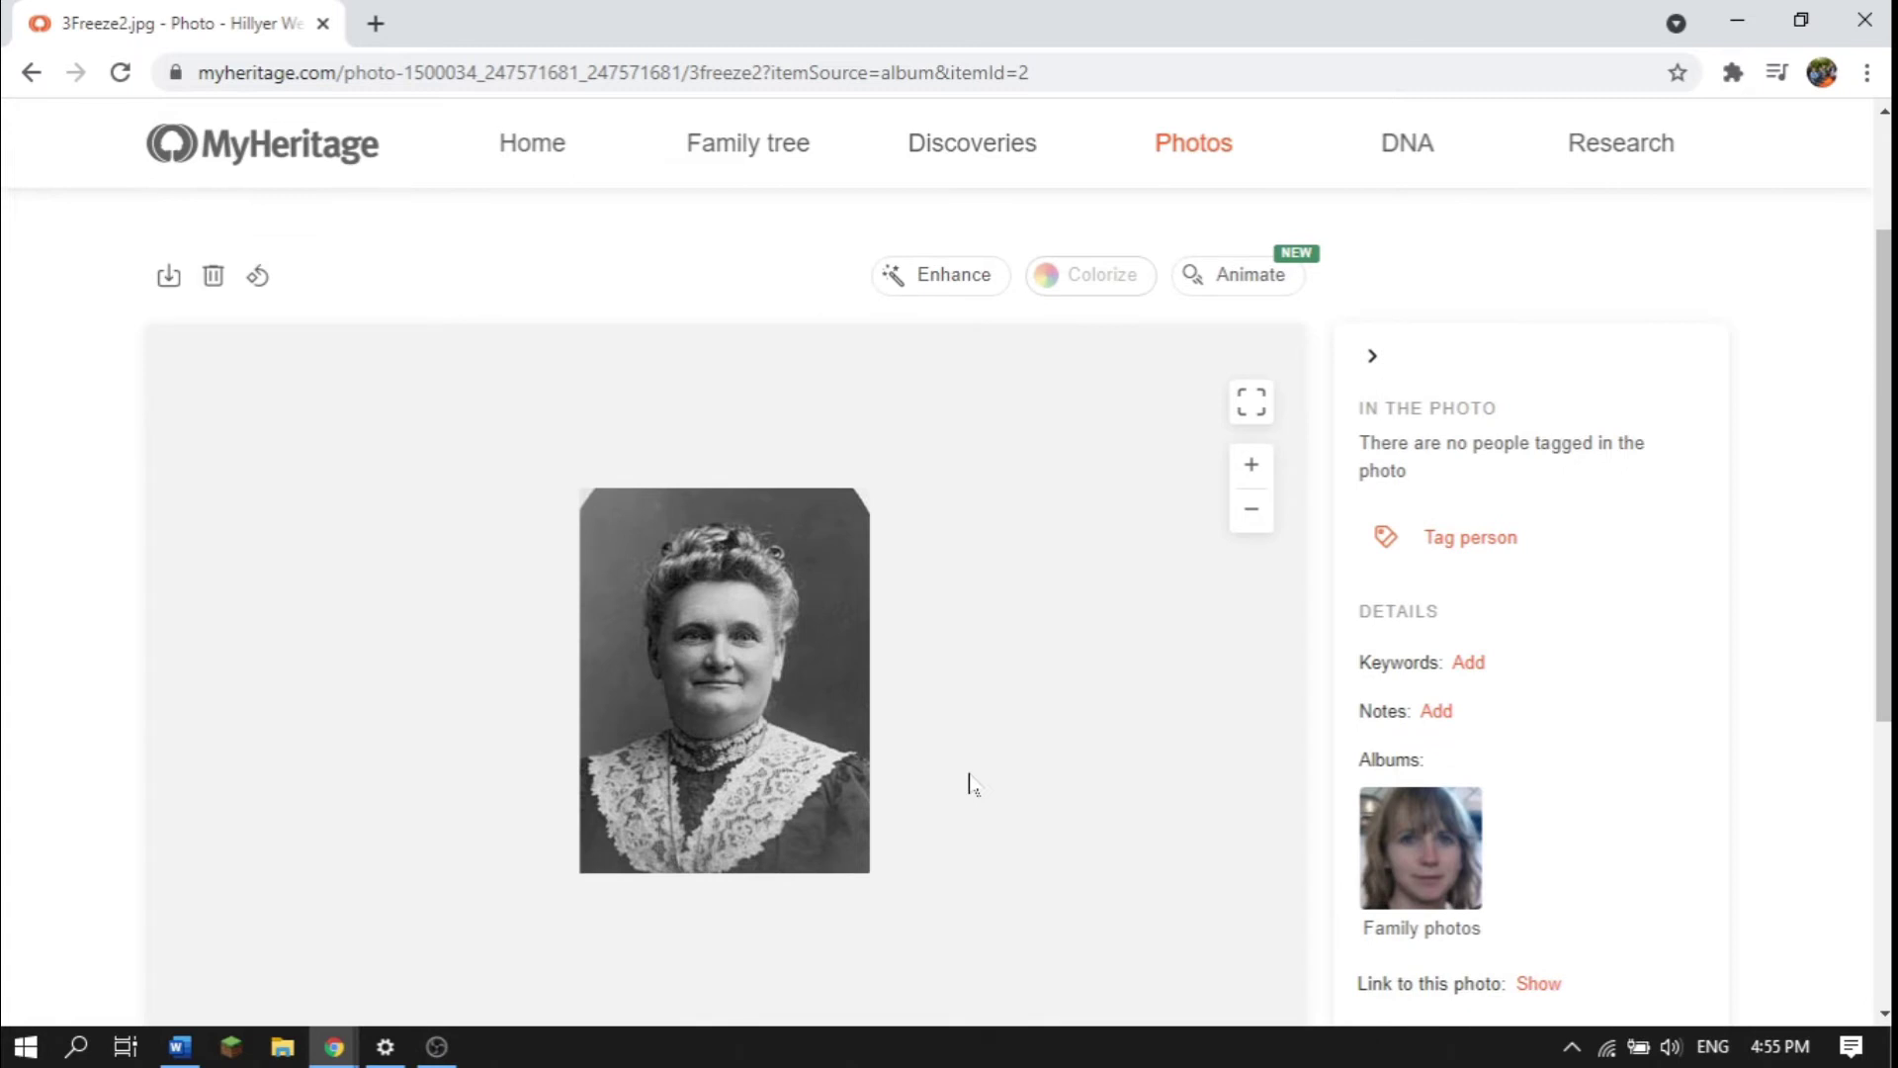
scroll(1056, 472, up, 1)
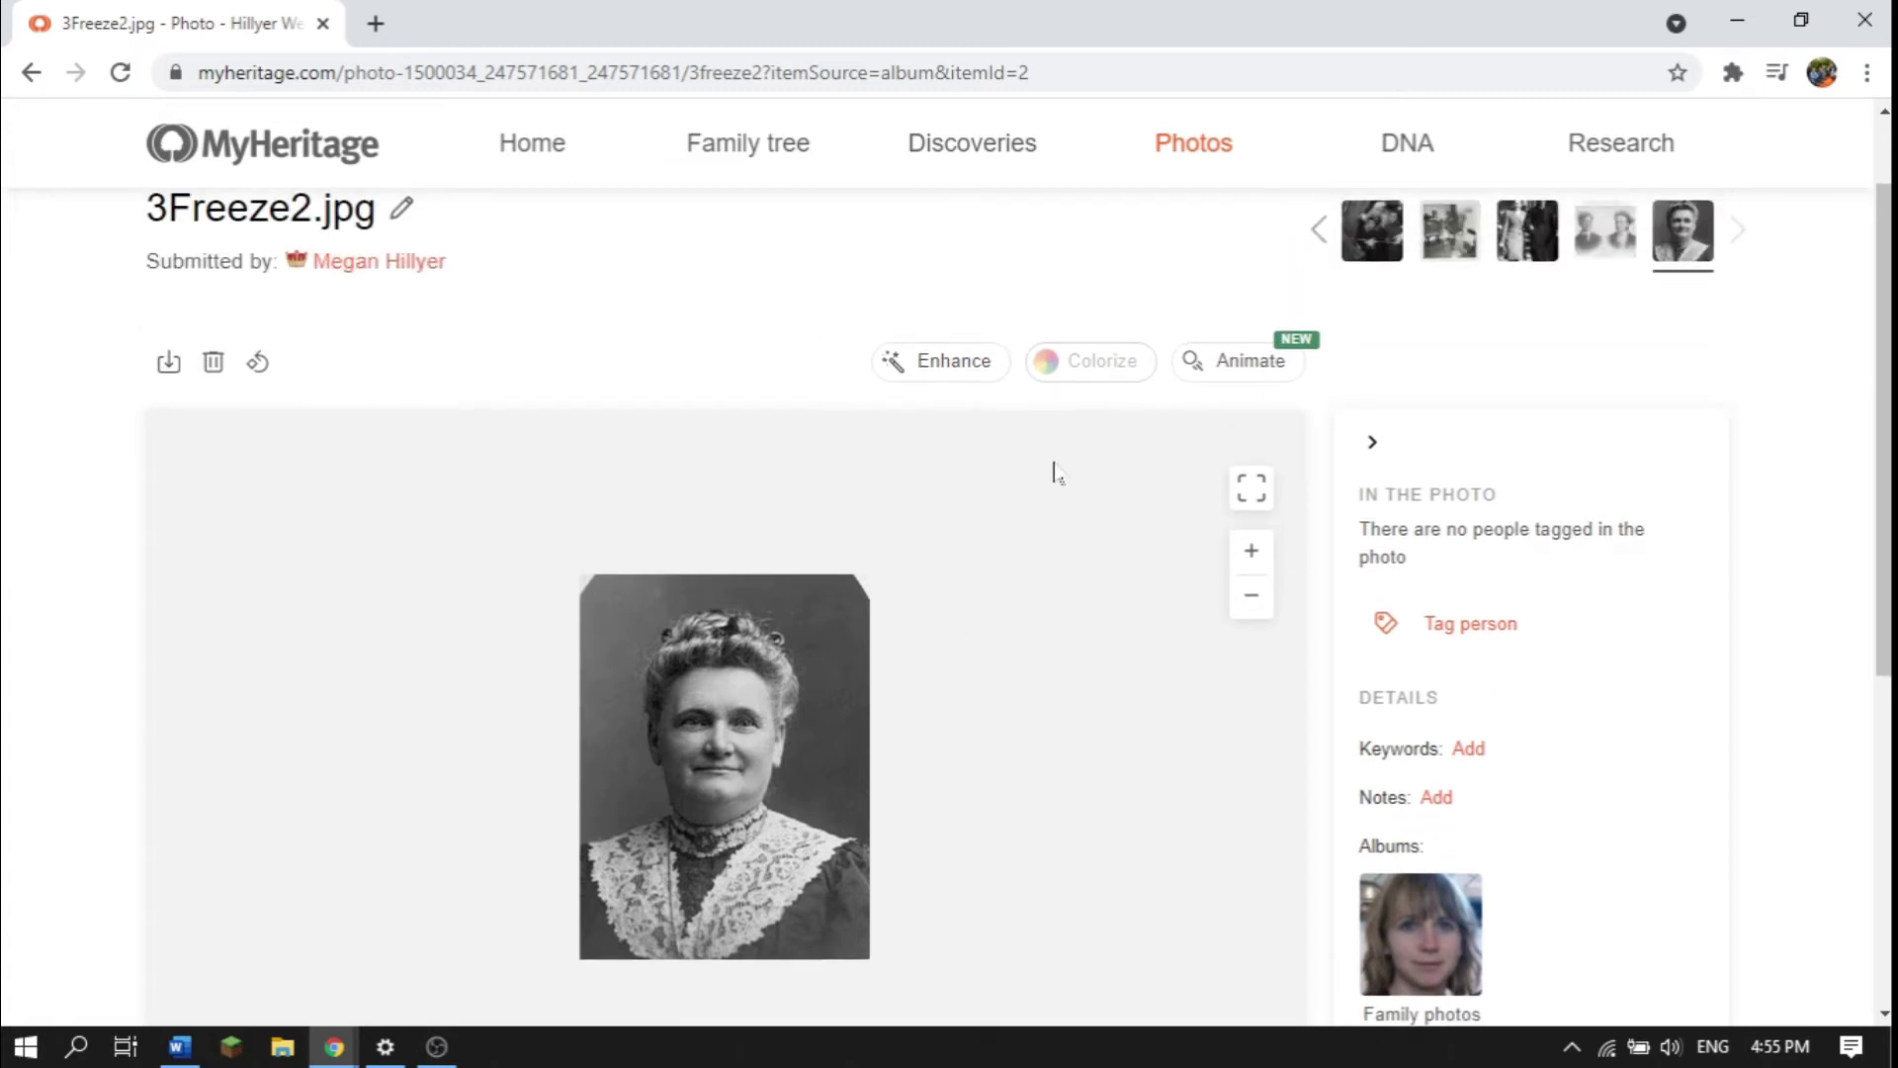
Animate the 3Freeze2.jpg portrait with Deep Nostalgia's default animation #8.
click(1245, 365)
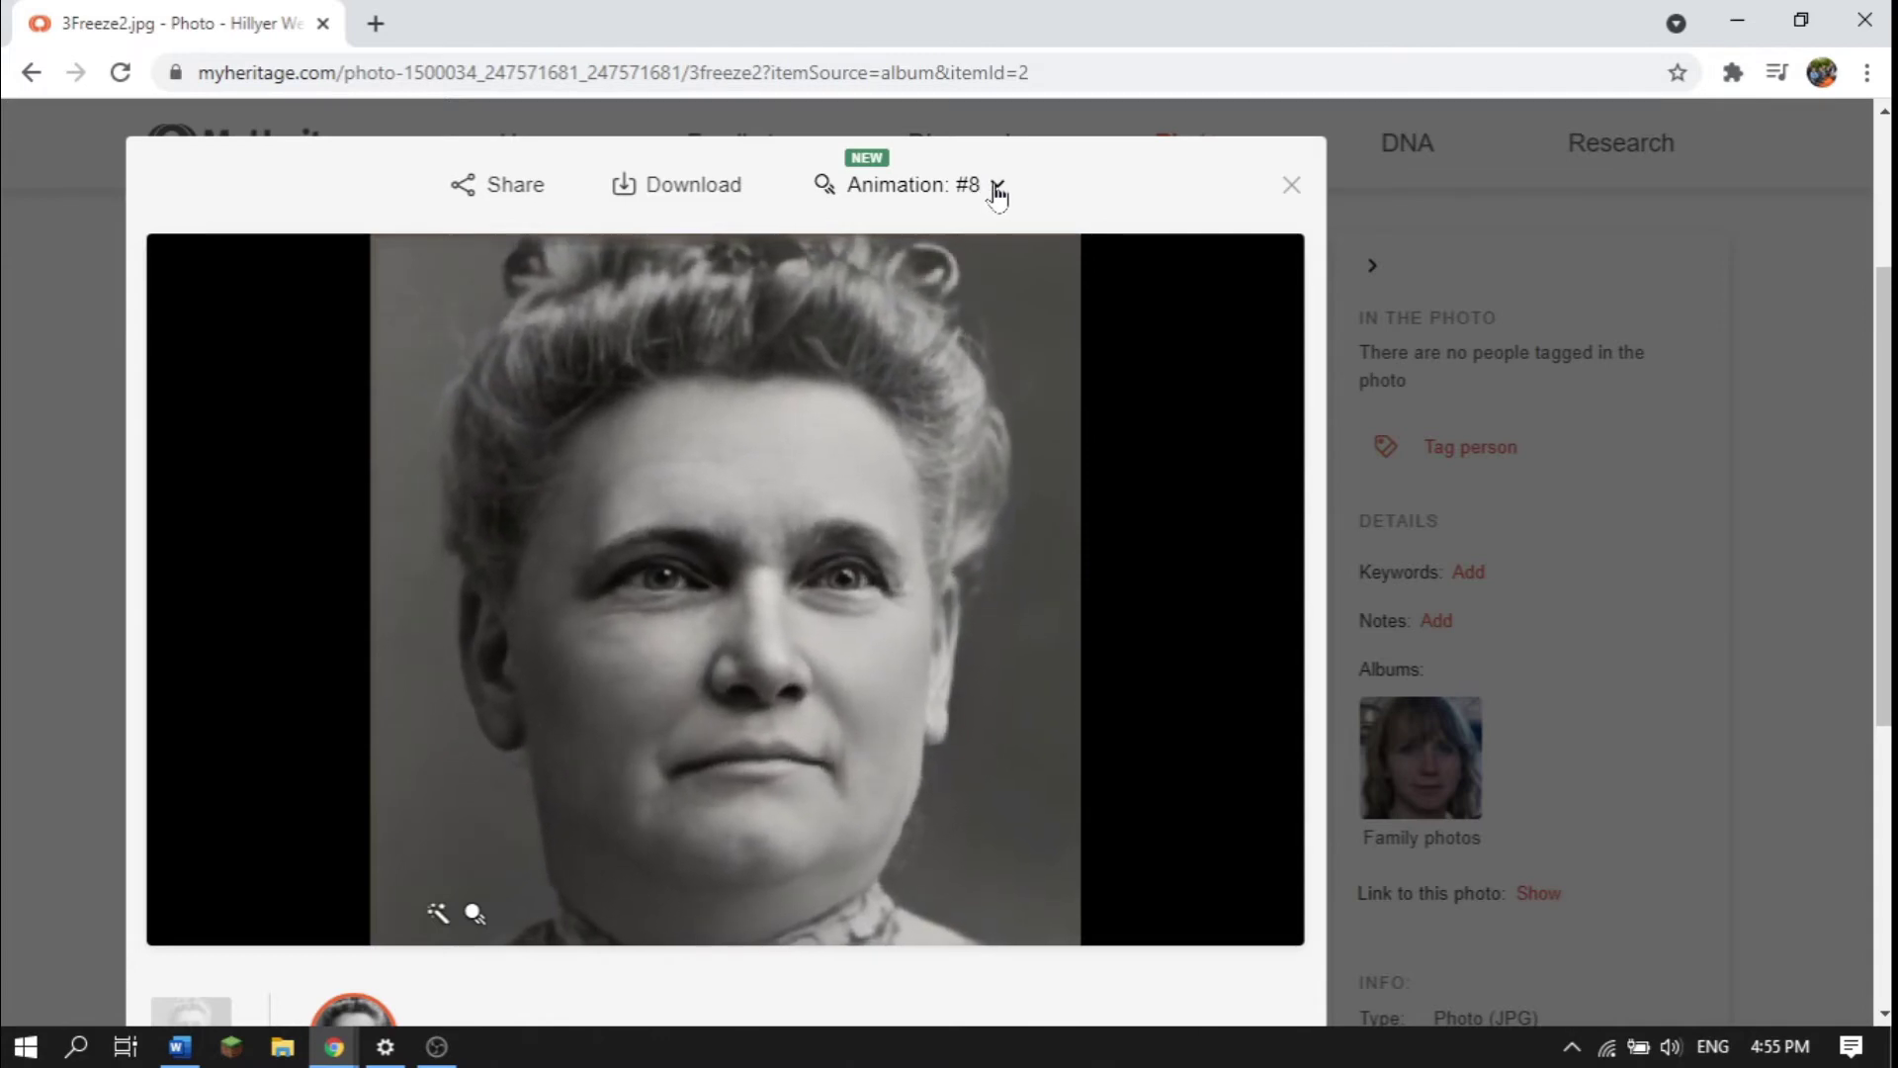
Apply the Smile special animation to the portrait, then switch it to Dance 1.
click(998, 188)
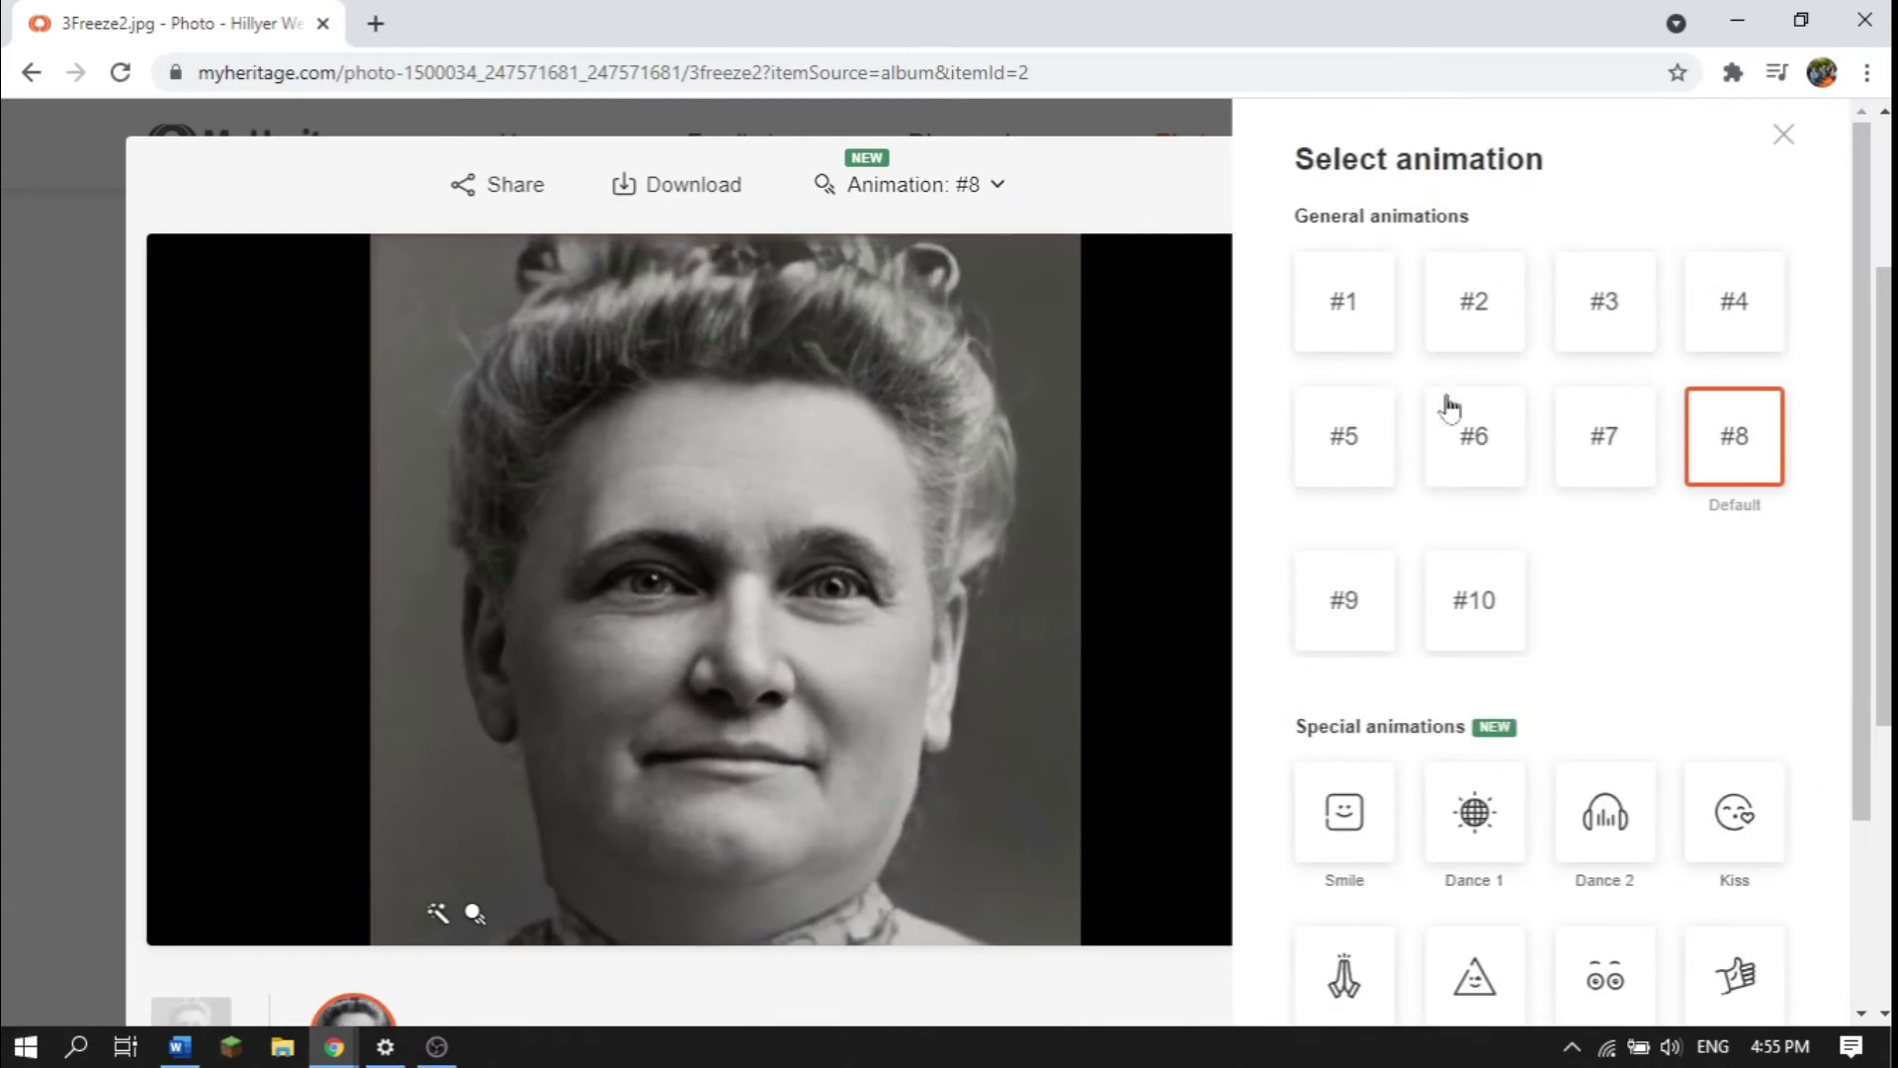
scroll(1678, 739, down, 4)
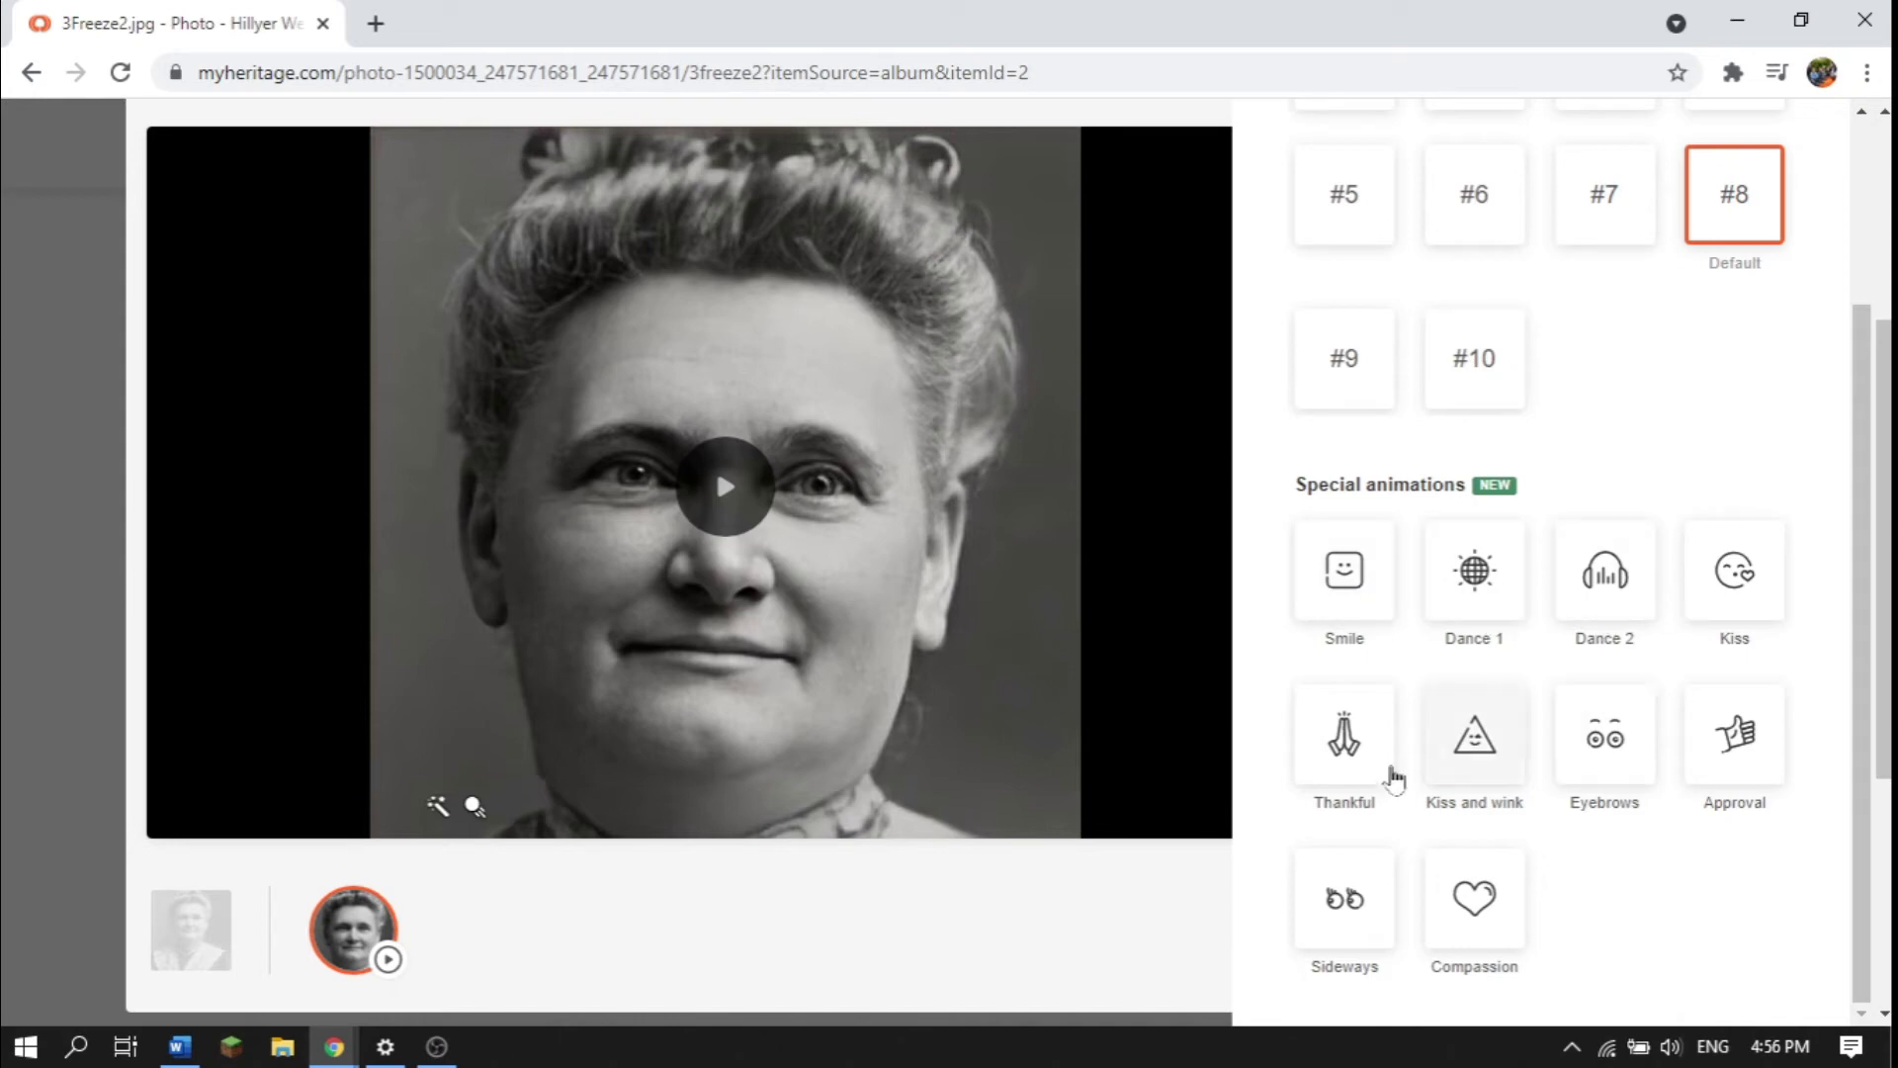
click(1348, 572)
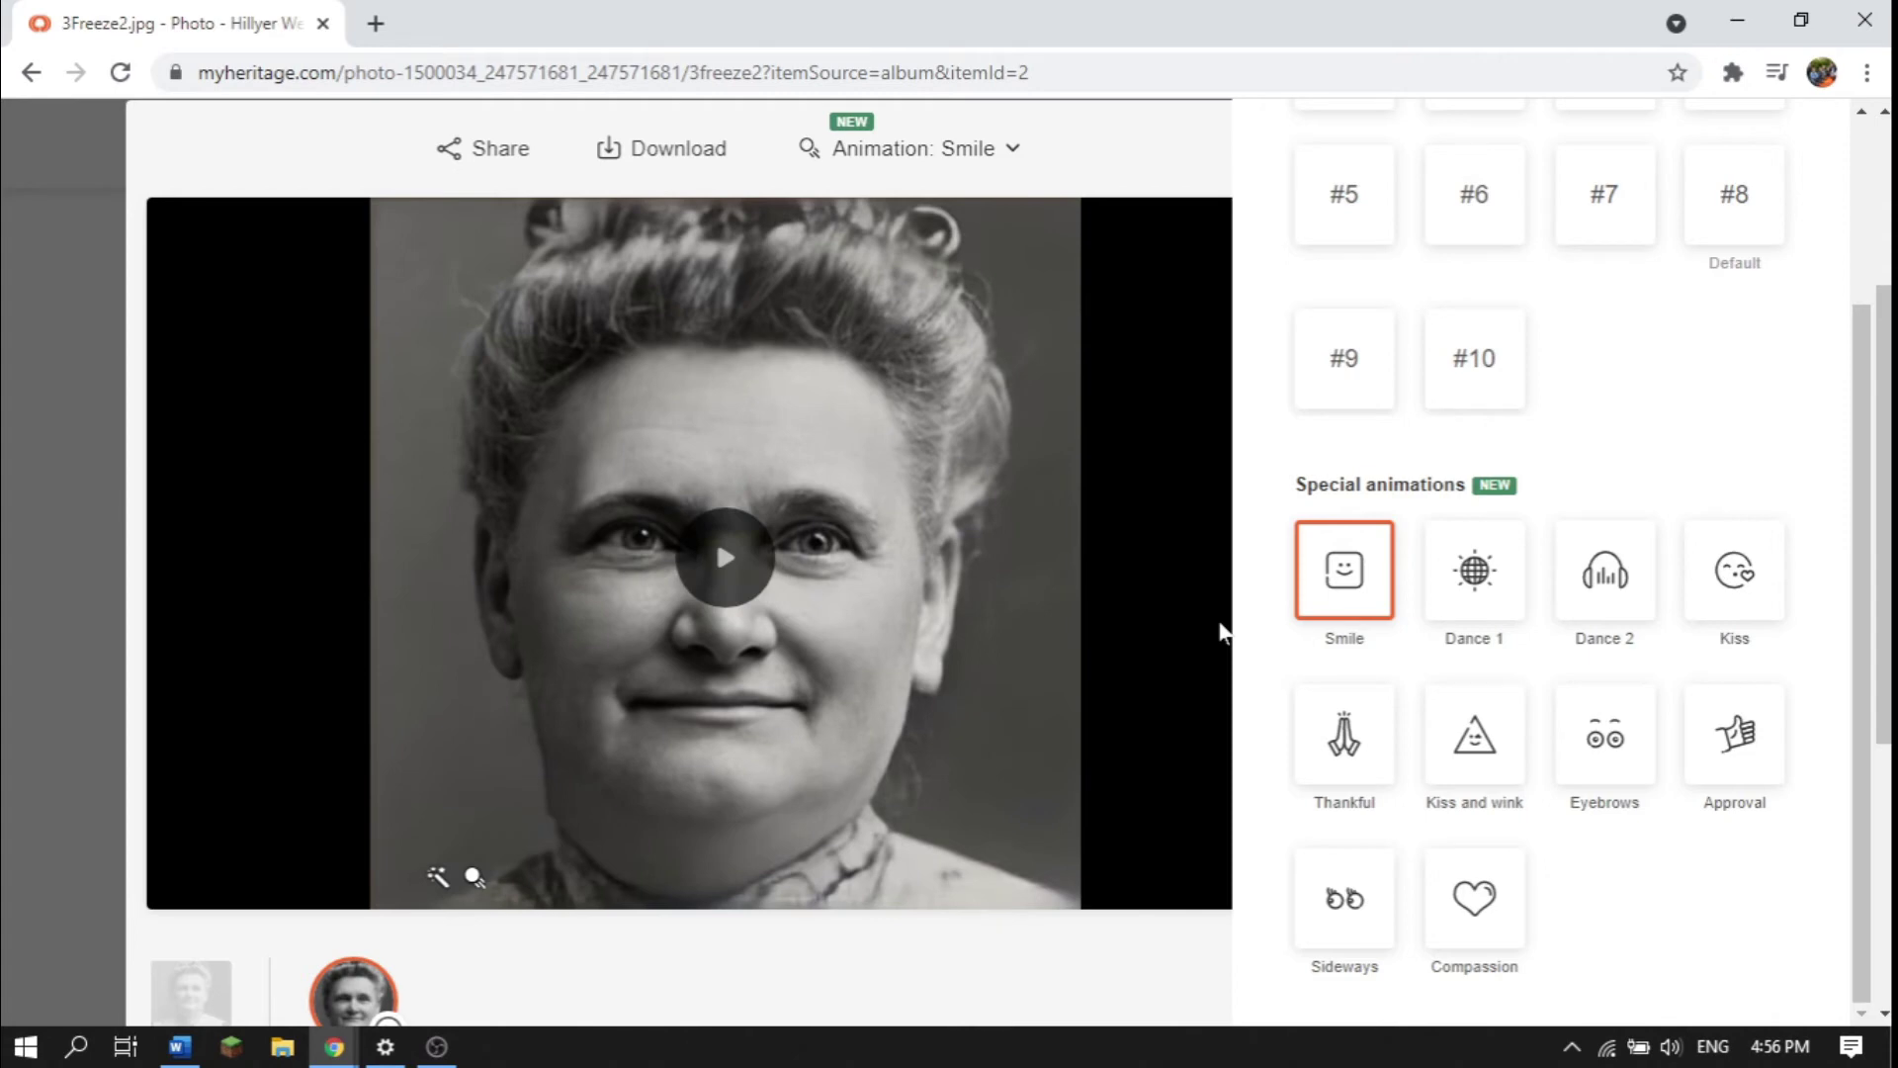
click(1470, 590)
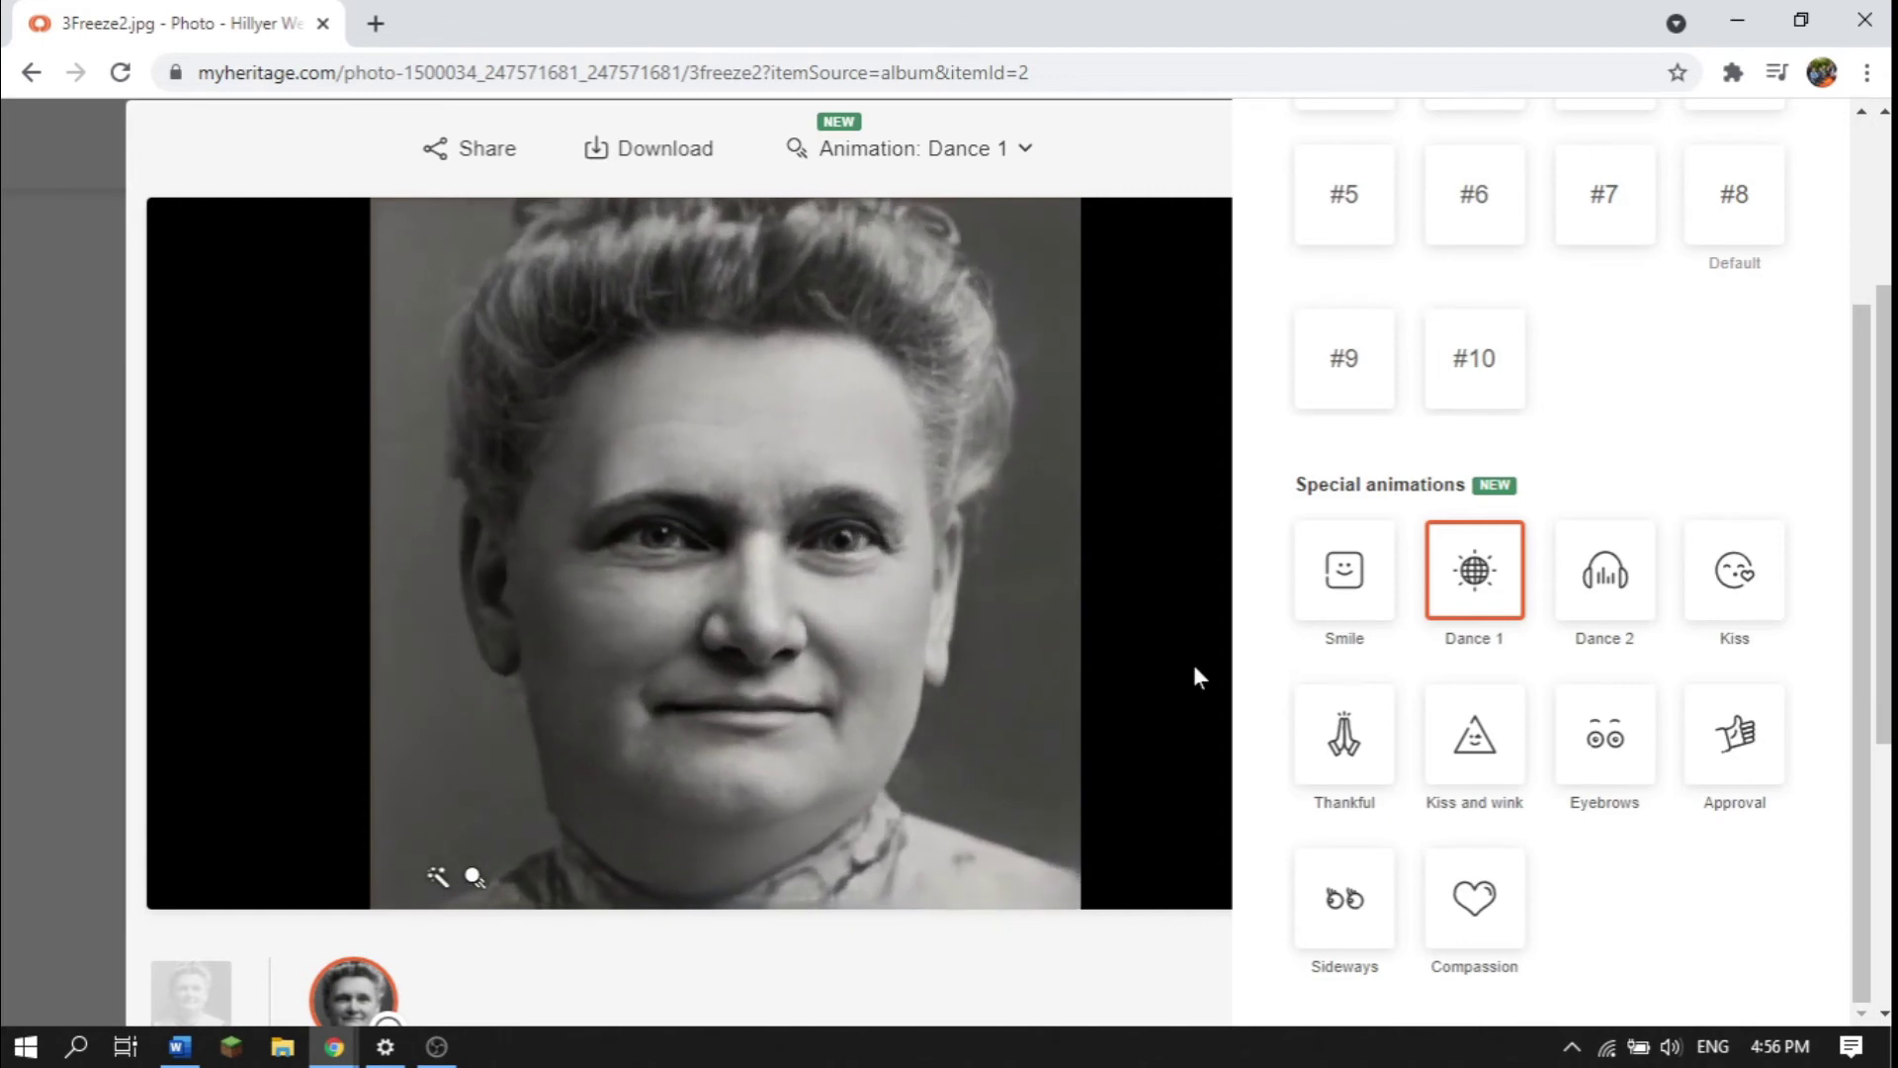
scroll(1197, 657, up, 1)
scroll(1200, 533, up, 1)
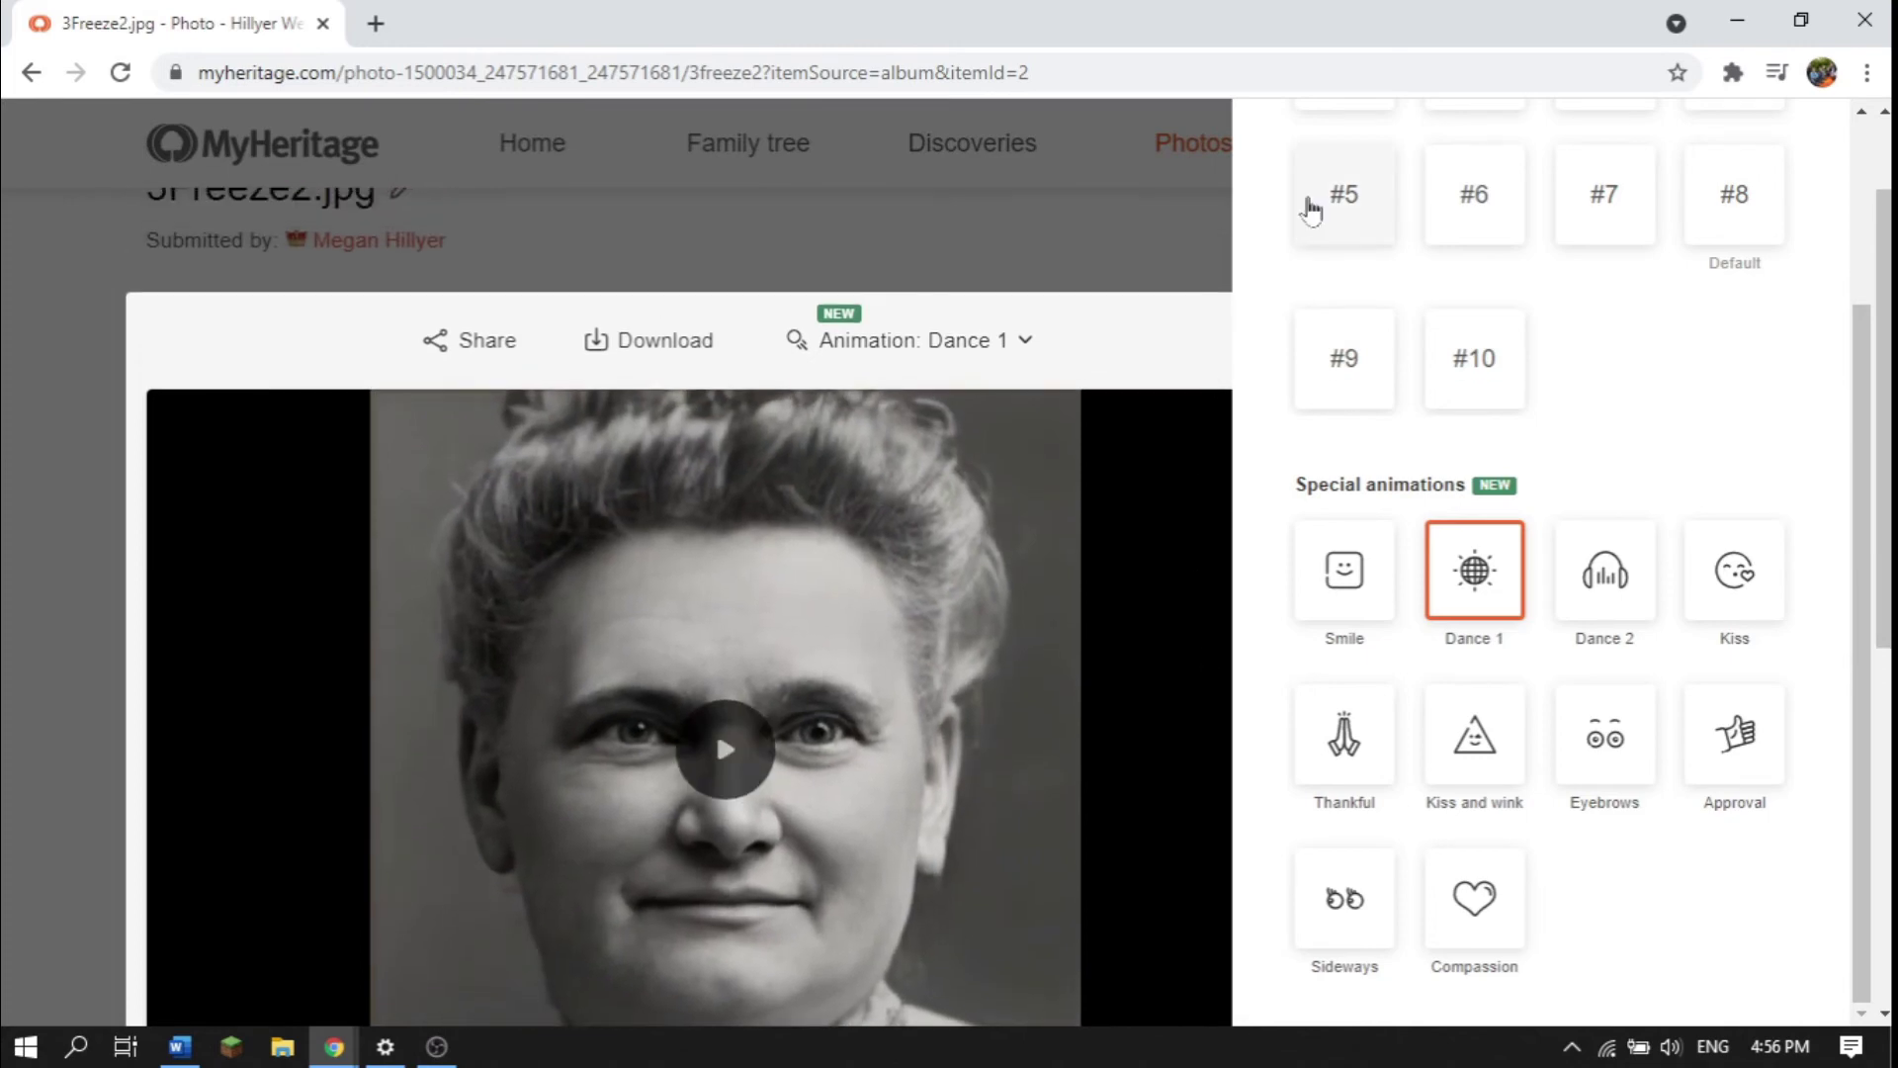
scroll(1398, 465, up, 3)
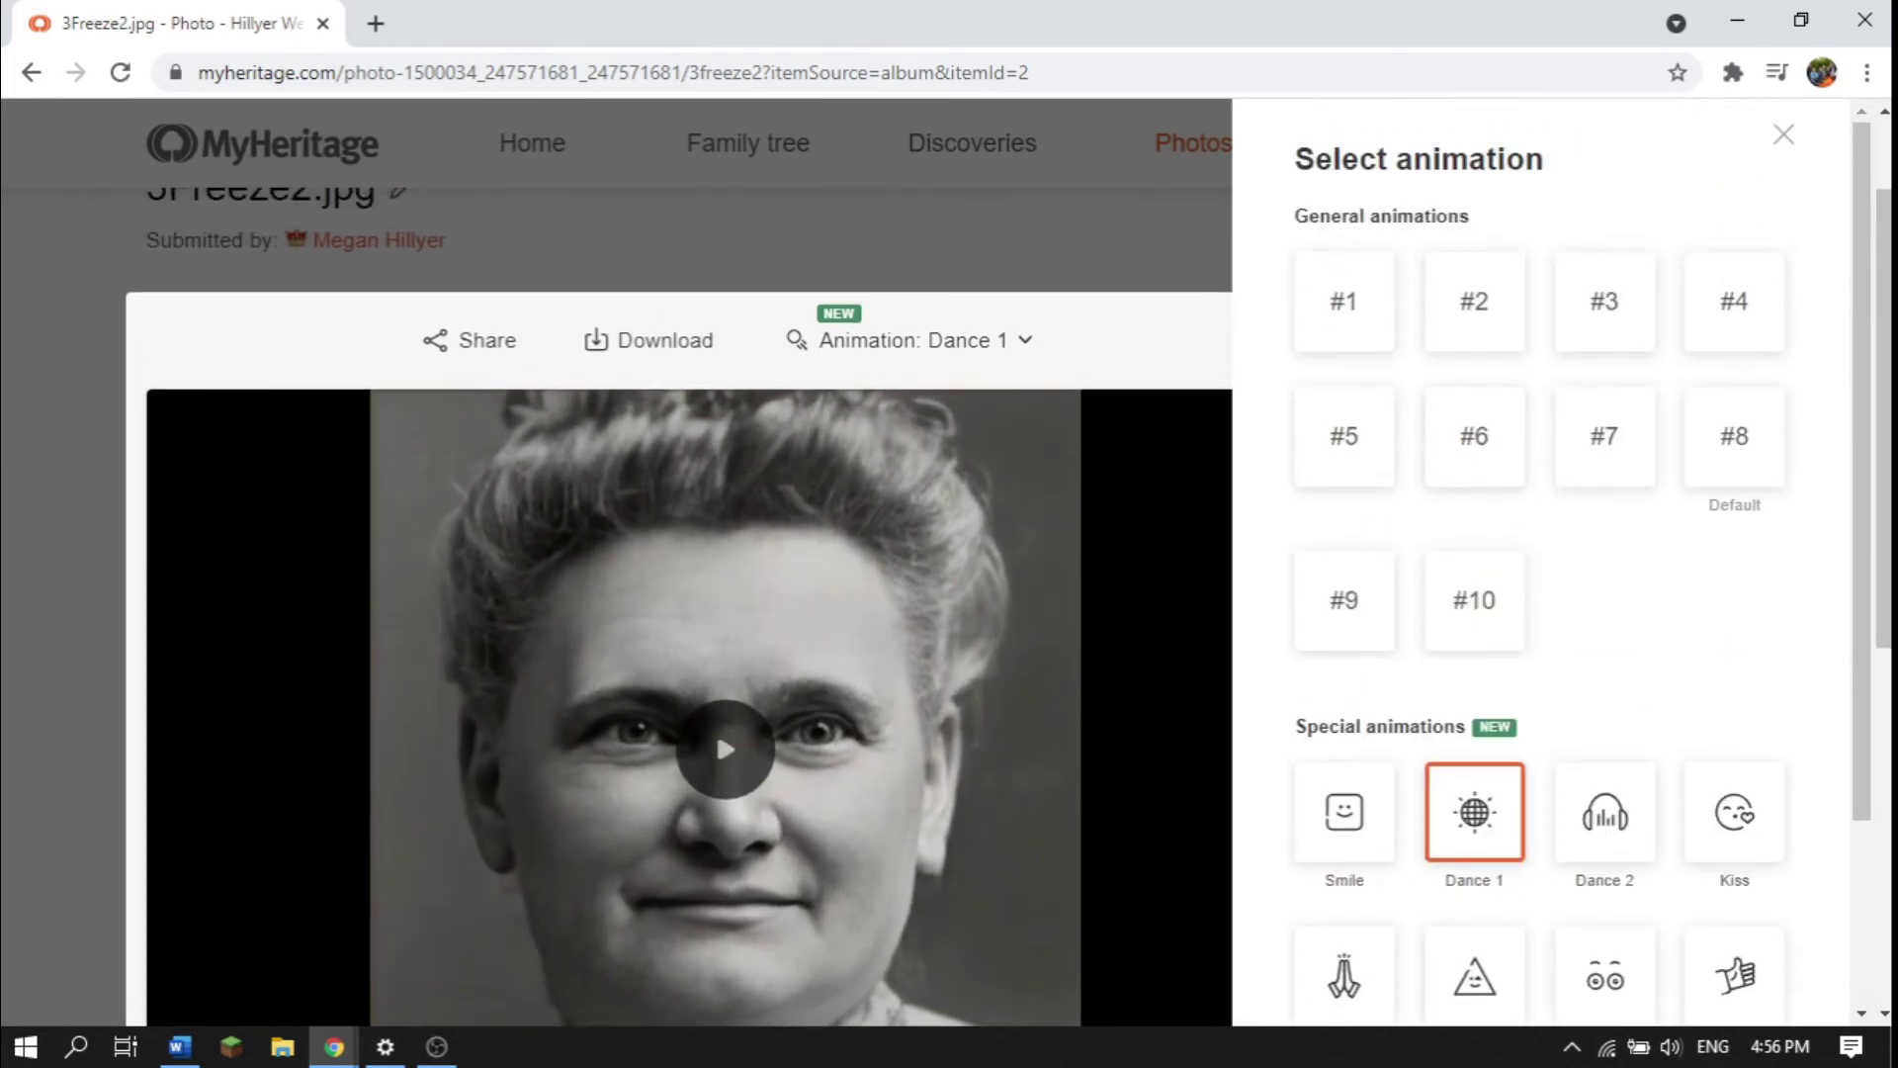
Close the animation panel and viewer, returning to the All Media Items grid of 33 items.
click(1783, 135)
click(1294, 341)
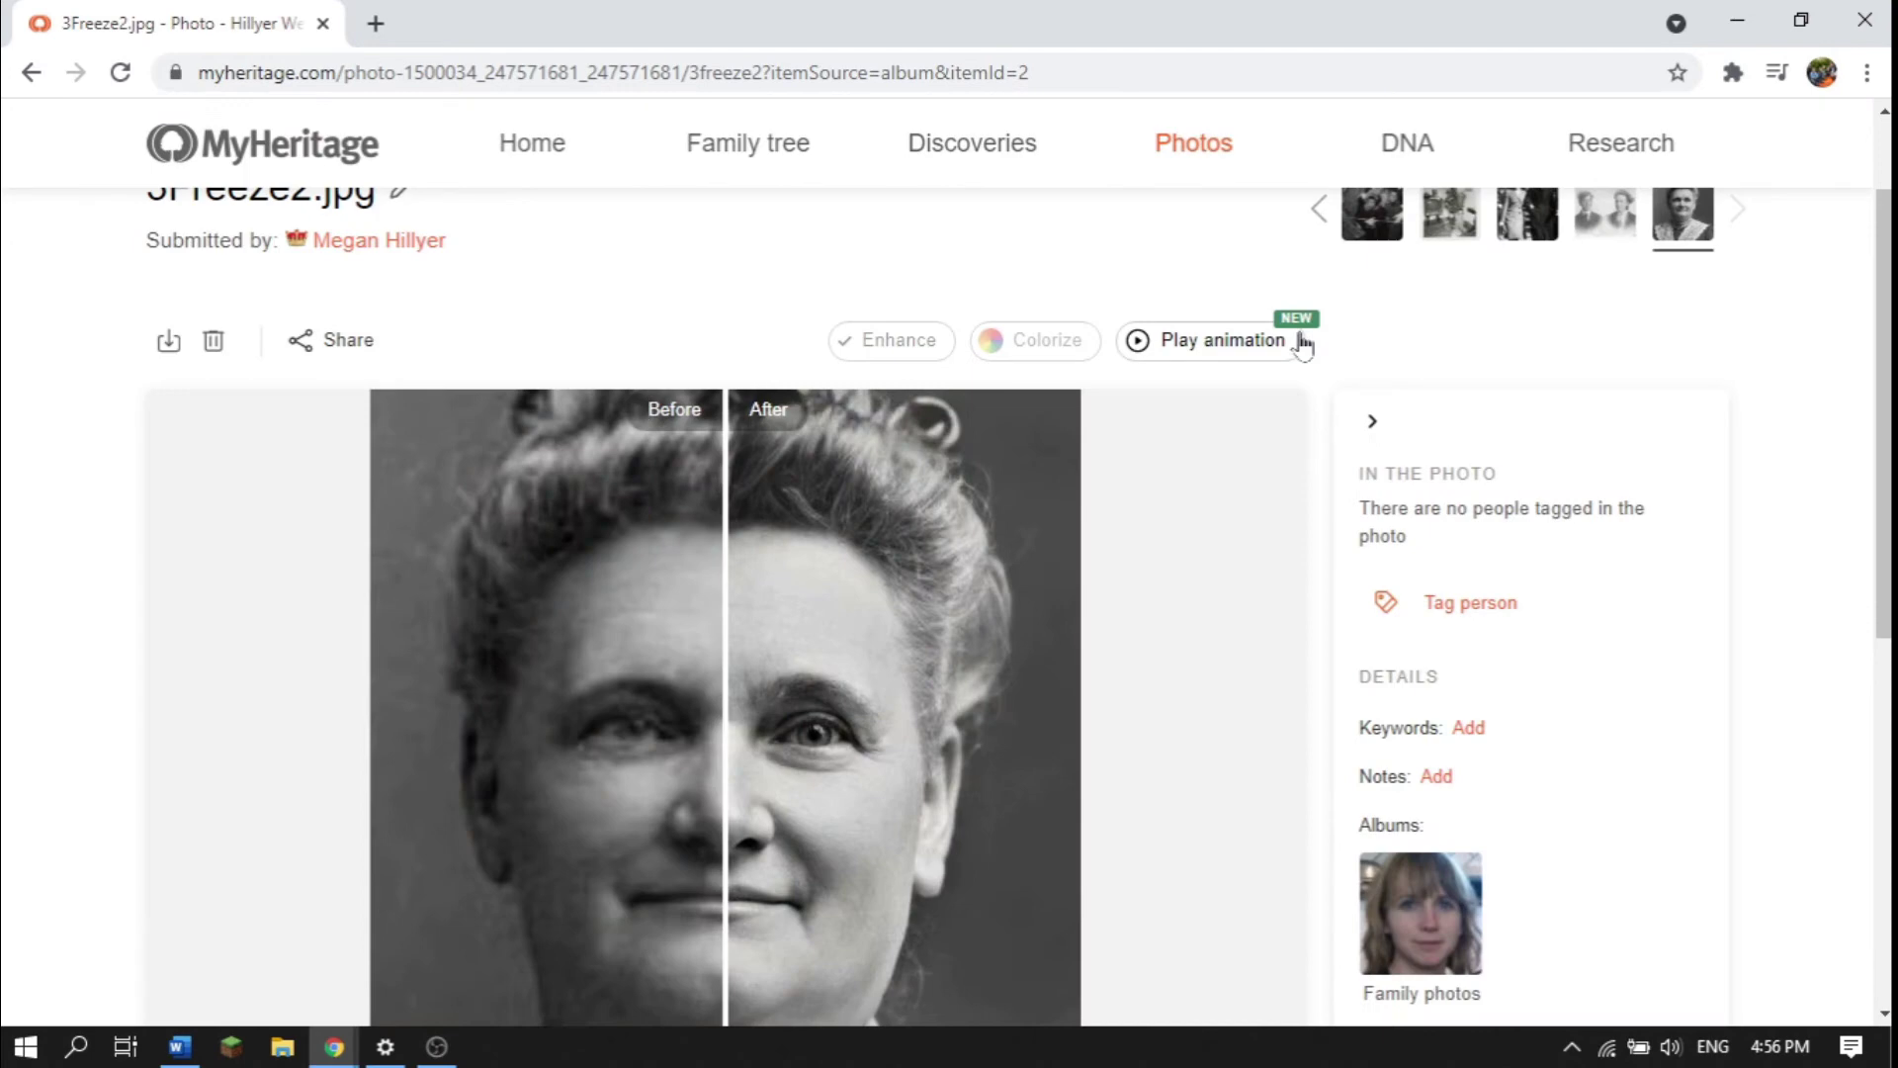
scroll(559, 605, up, 2)
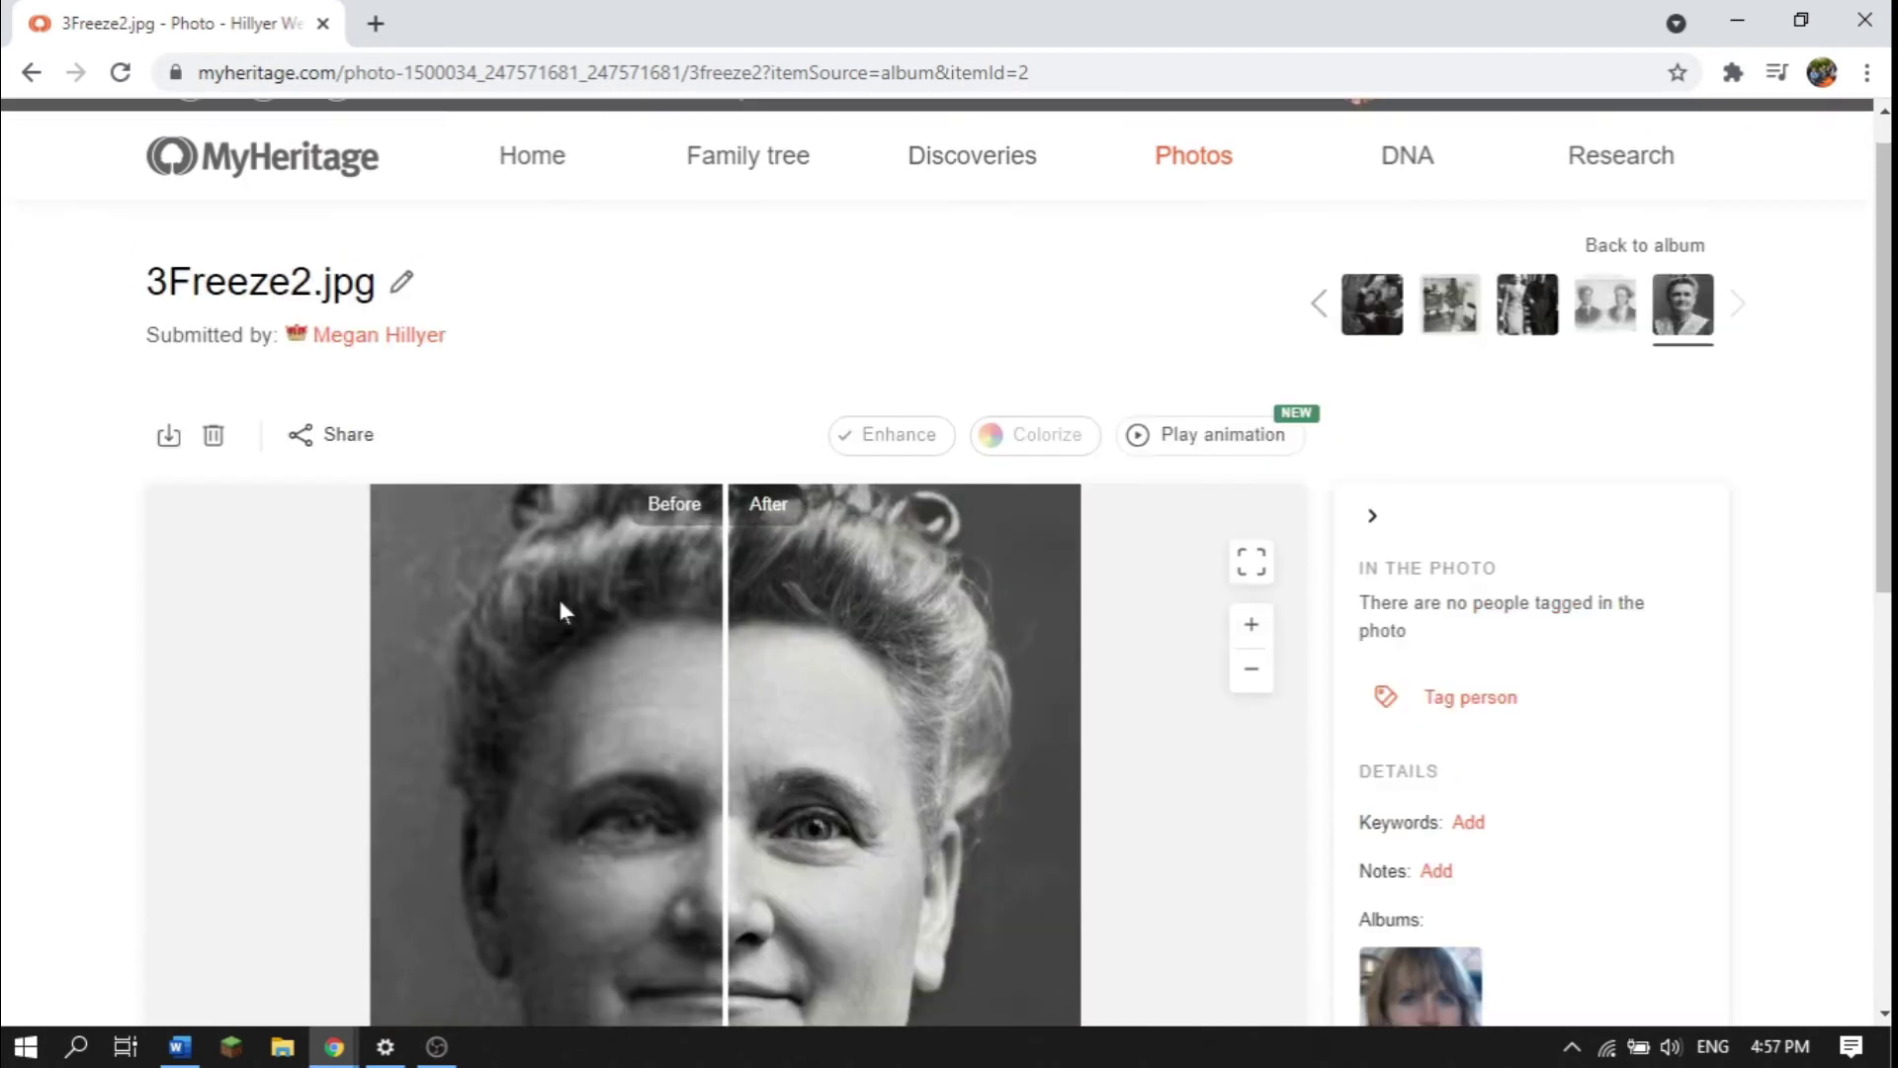
scroll(559, 605, down, 8)
scroll(559, 611, up, 8)
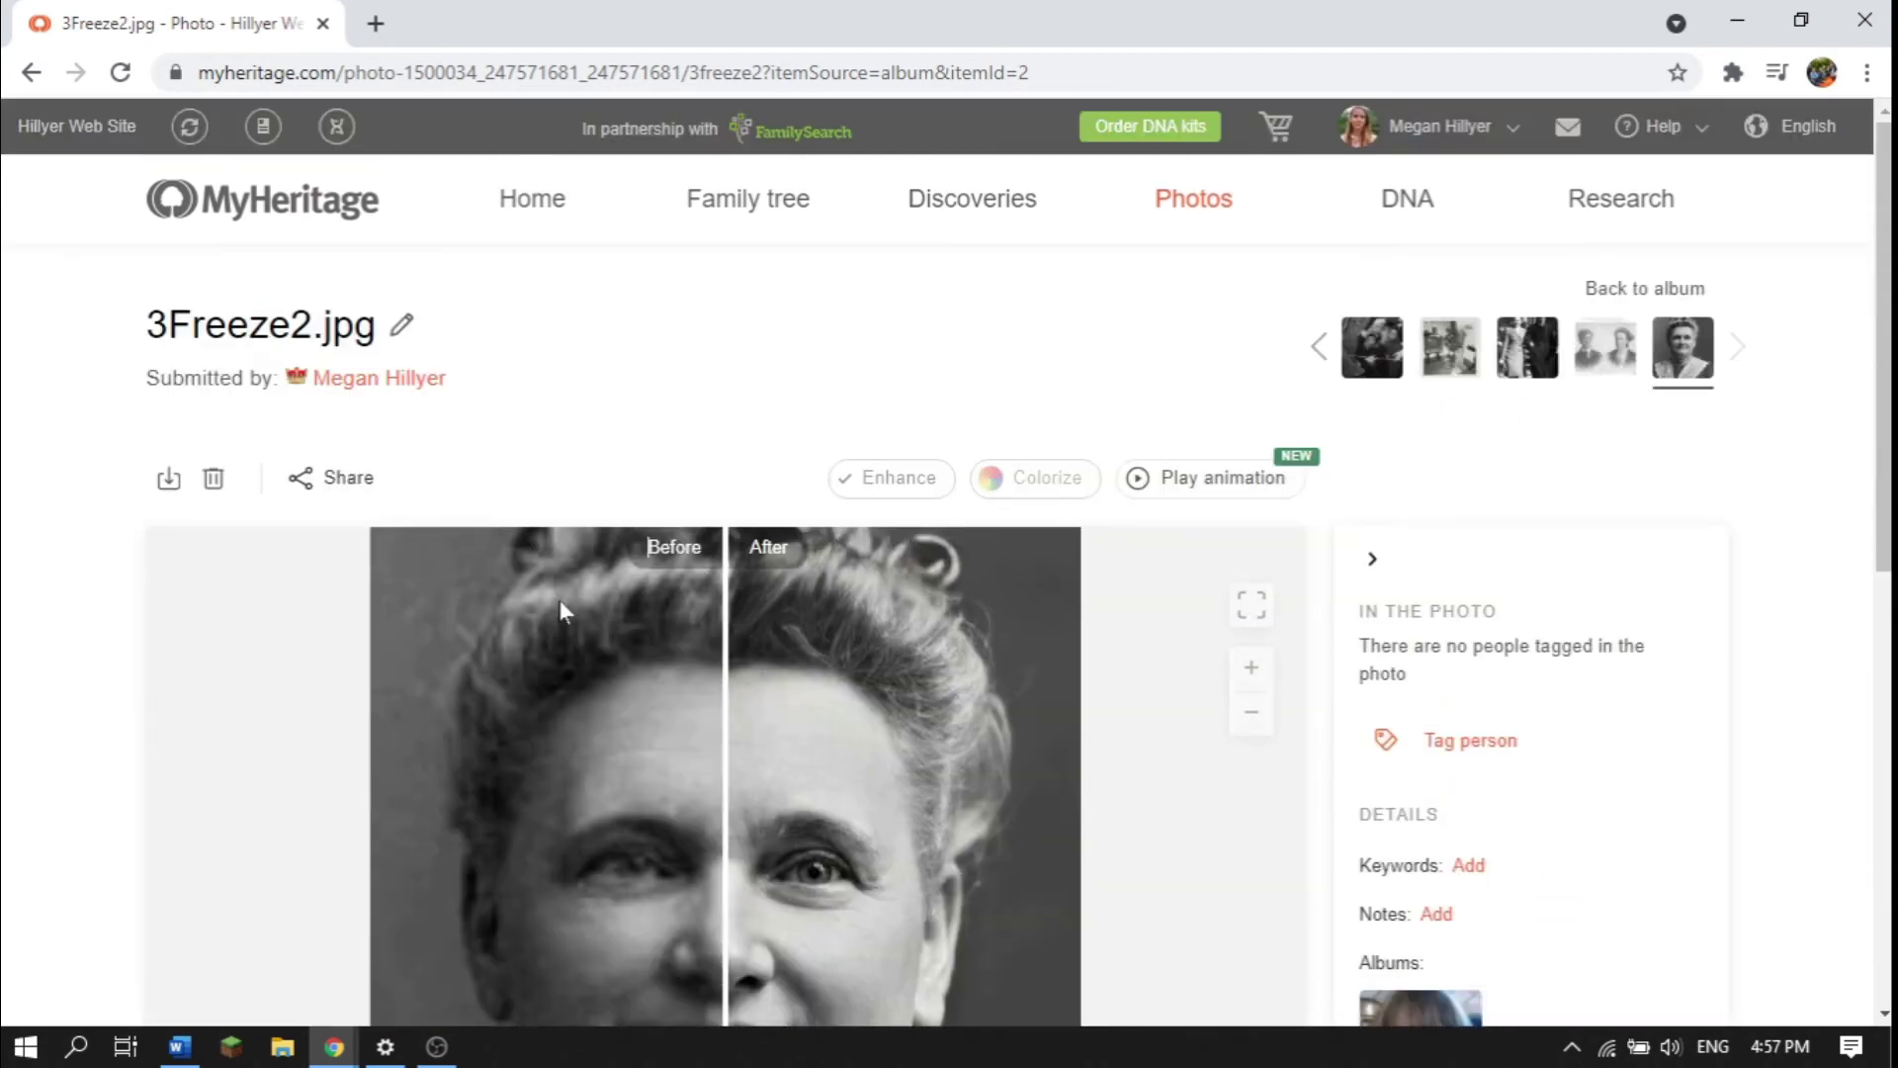
click(1663, 291)
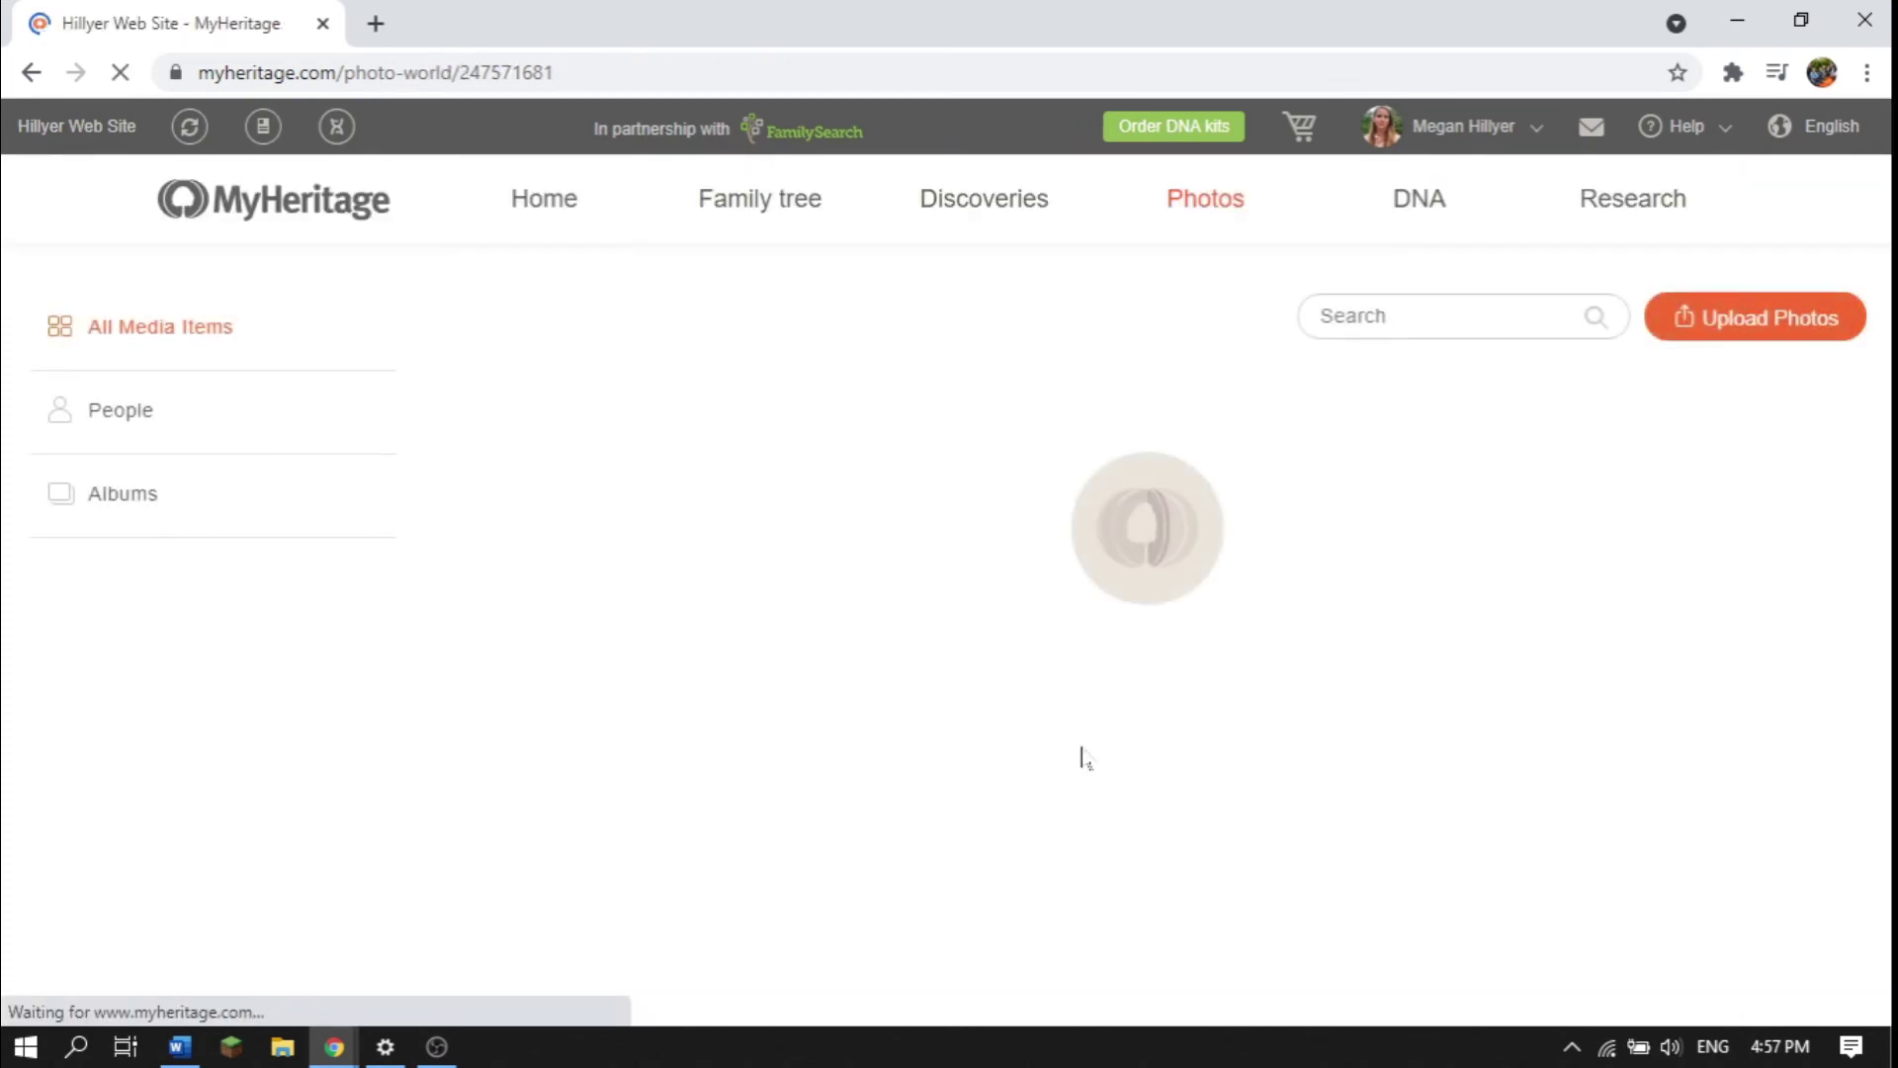
scroll(1082, 759, down, 1)
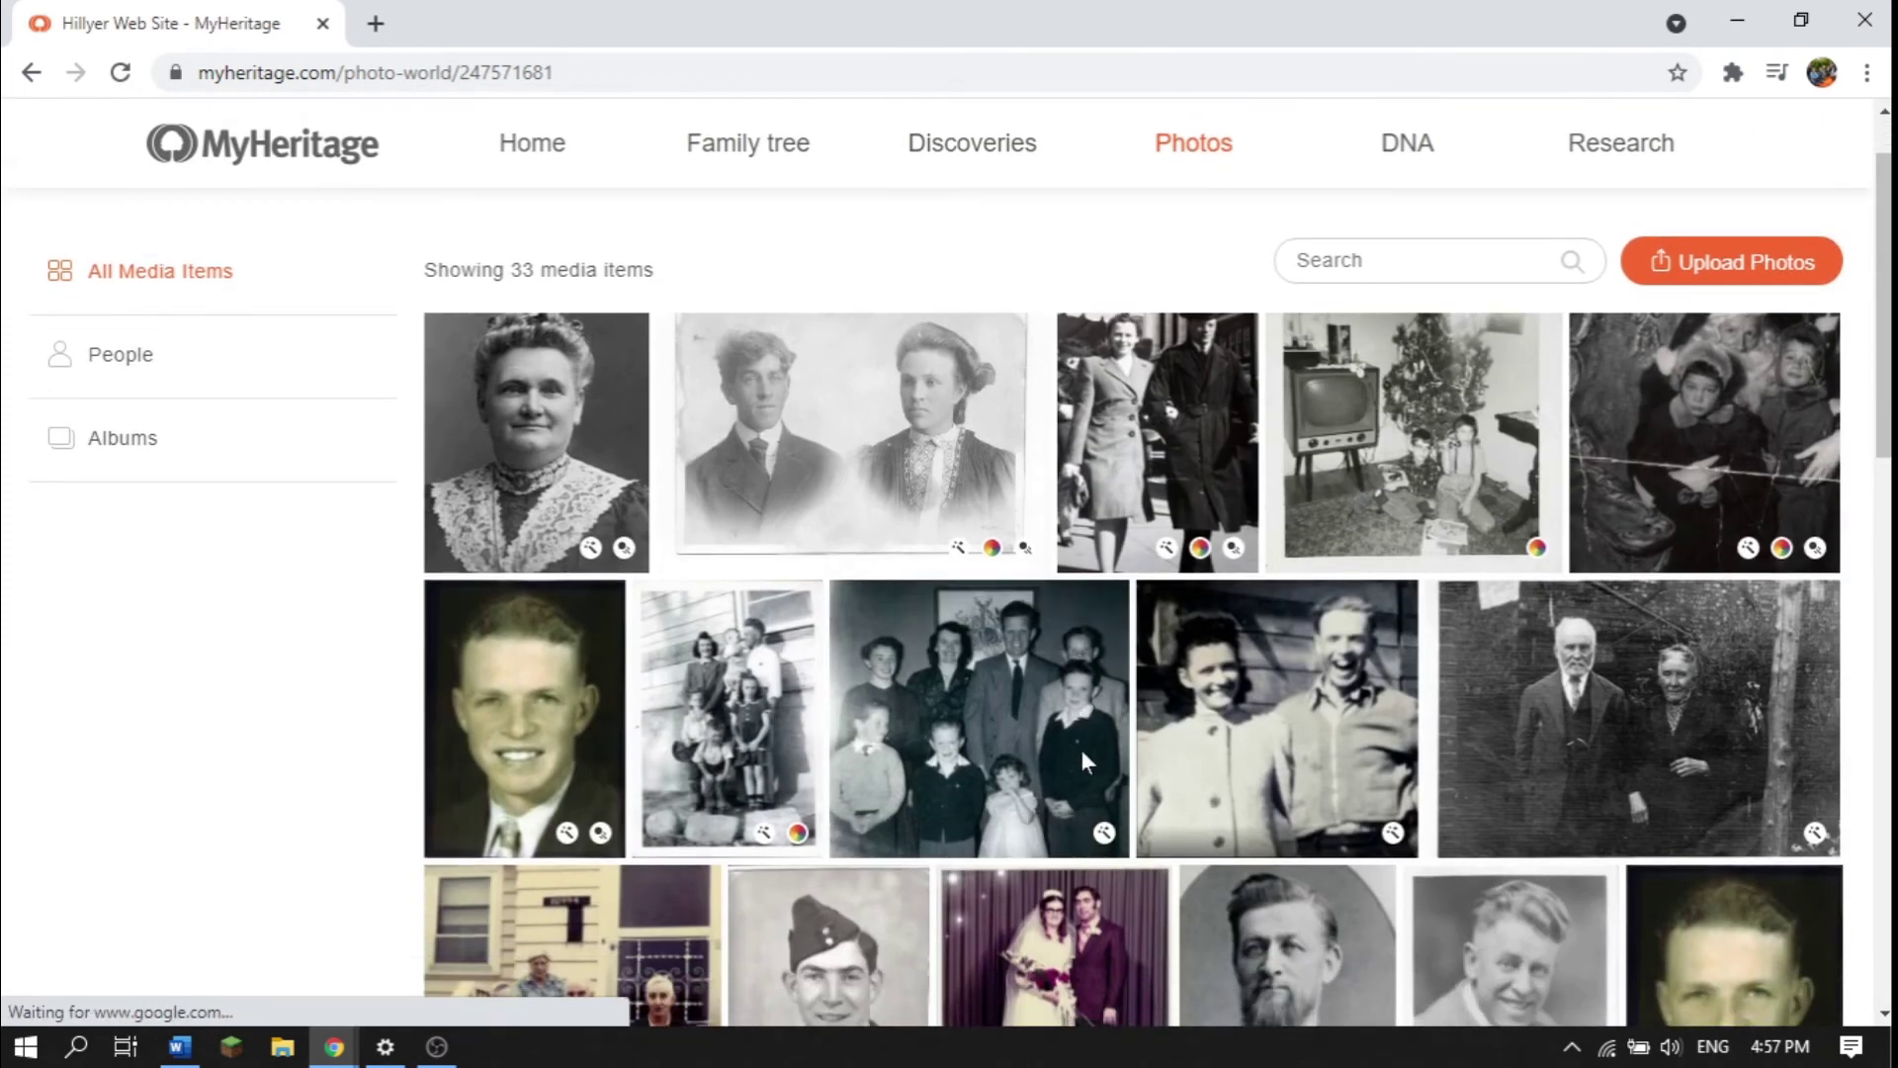
scroll(1083, 756, down, 4)
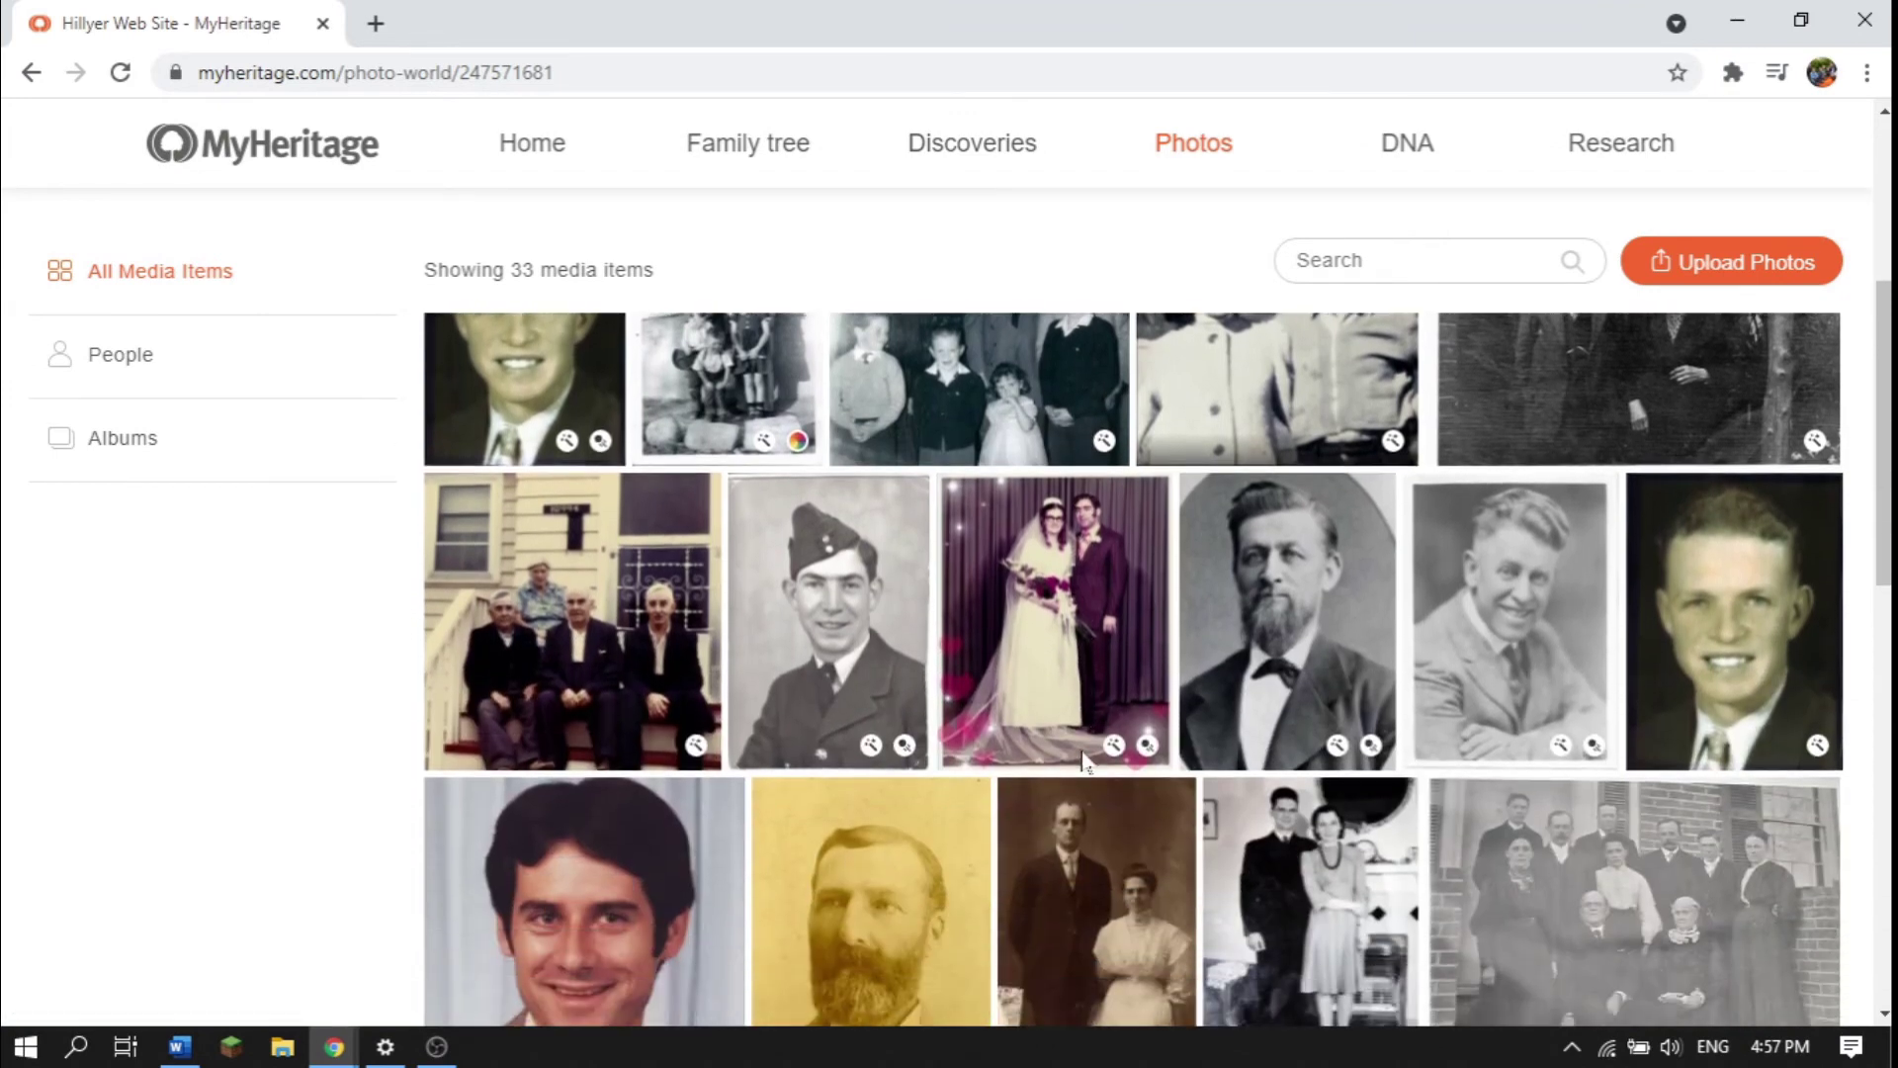
Animate the groom's face in the 1908 wedding photo with default animation #10.
click(1084, 785)
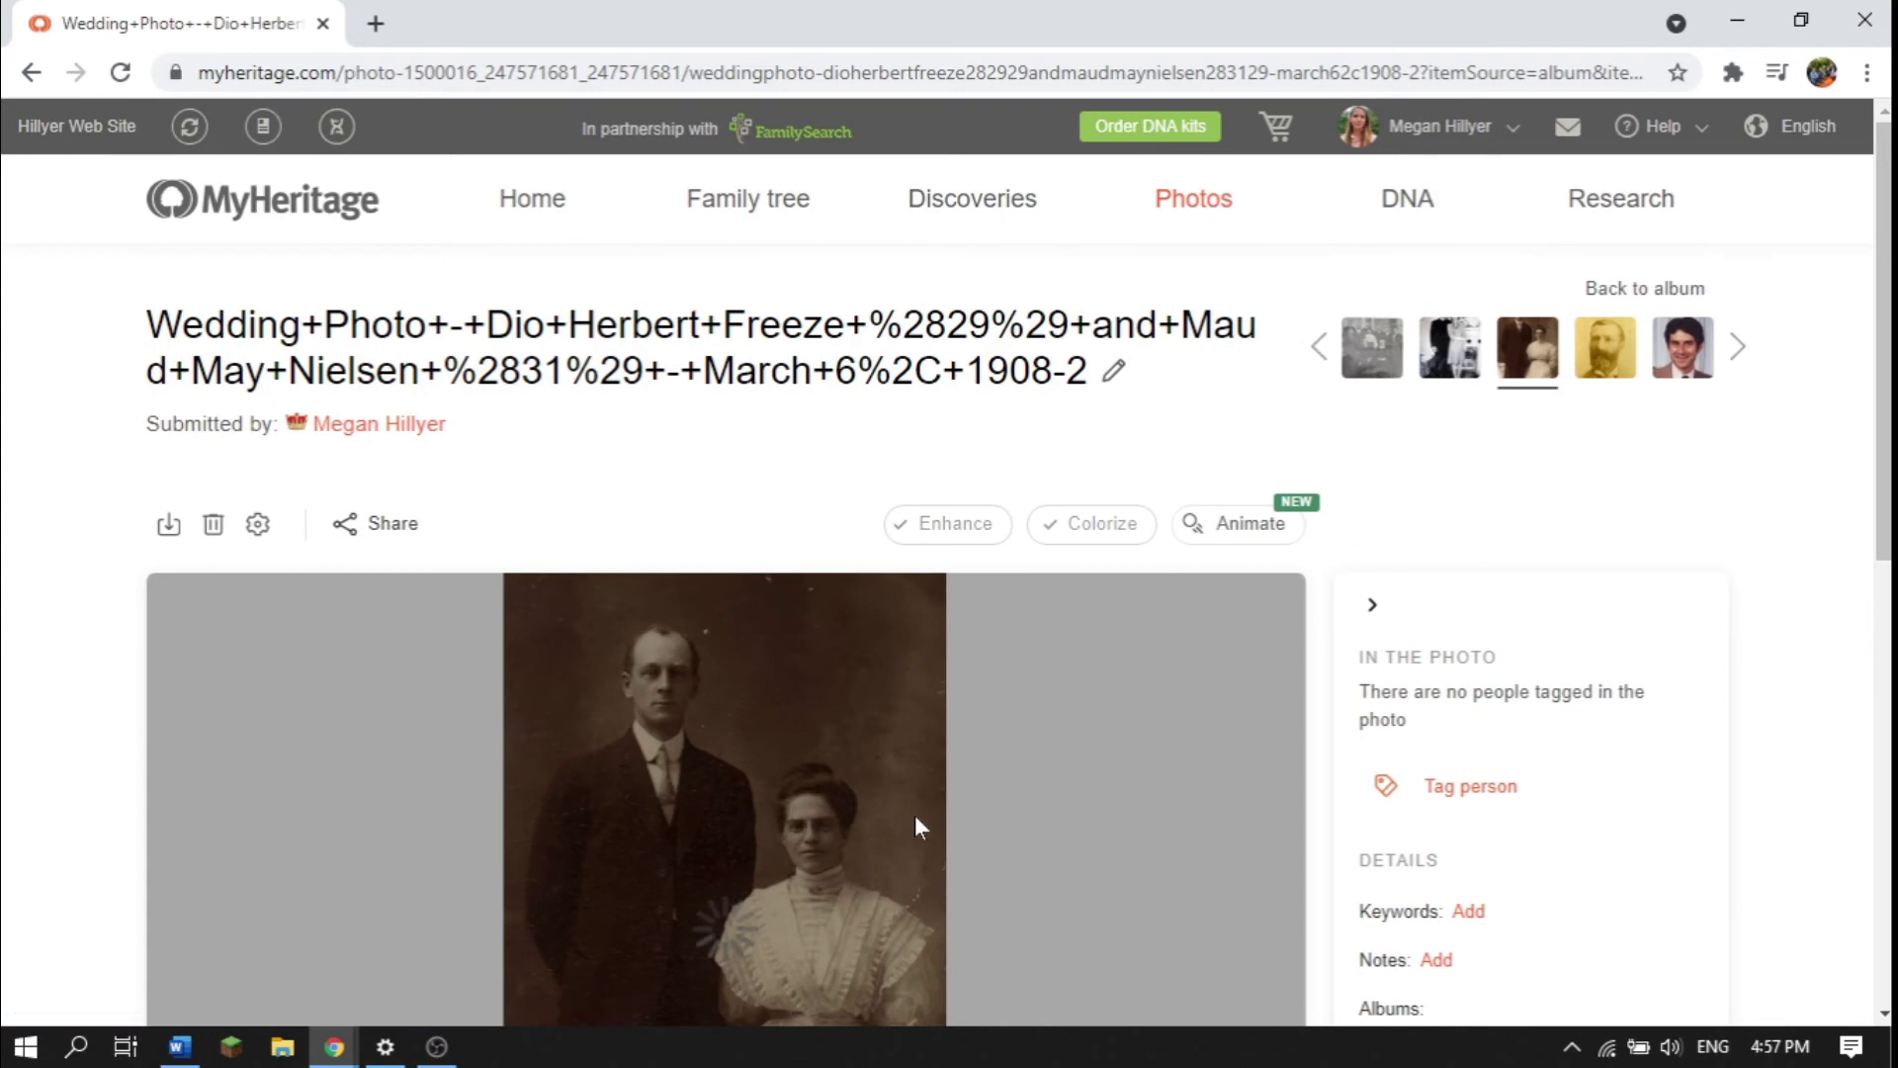
scroll(916, 827, down, 3)
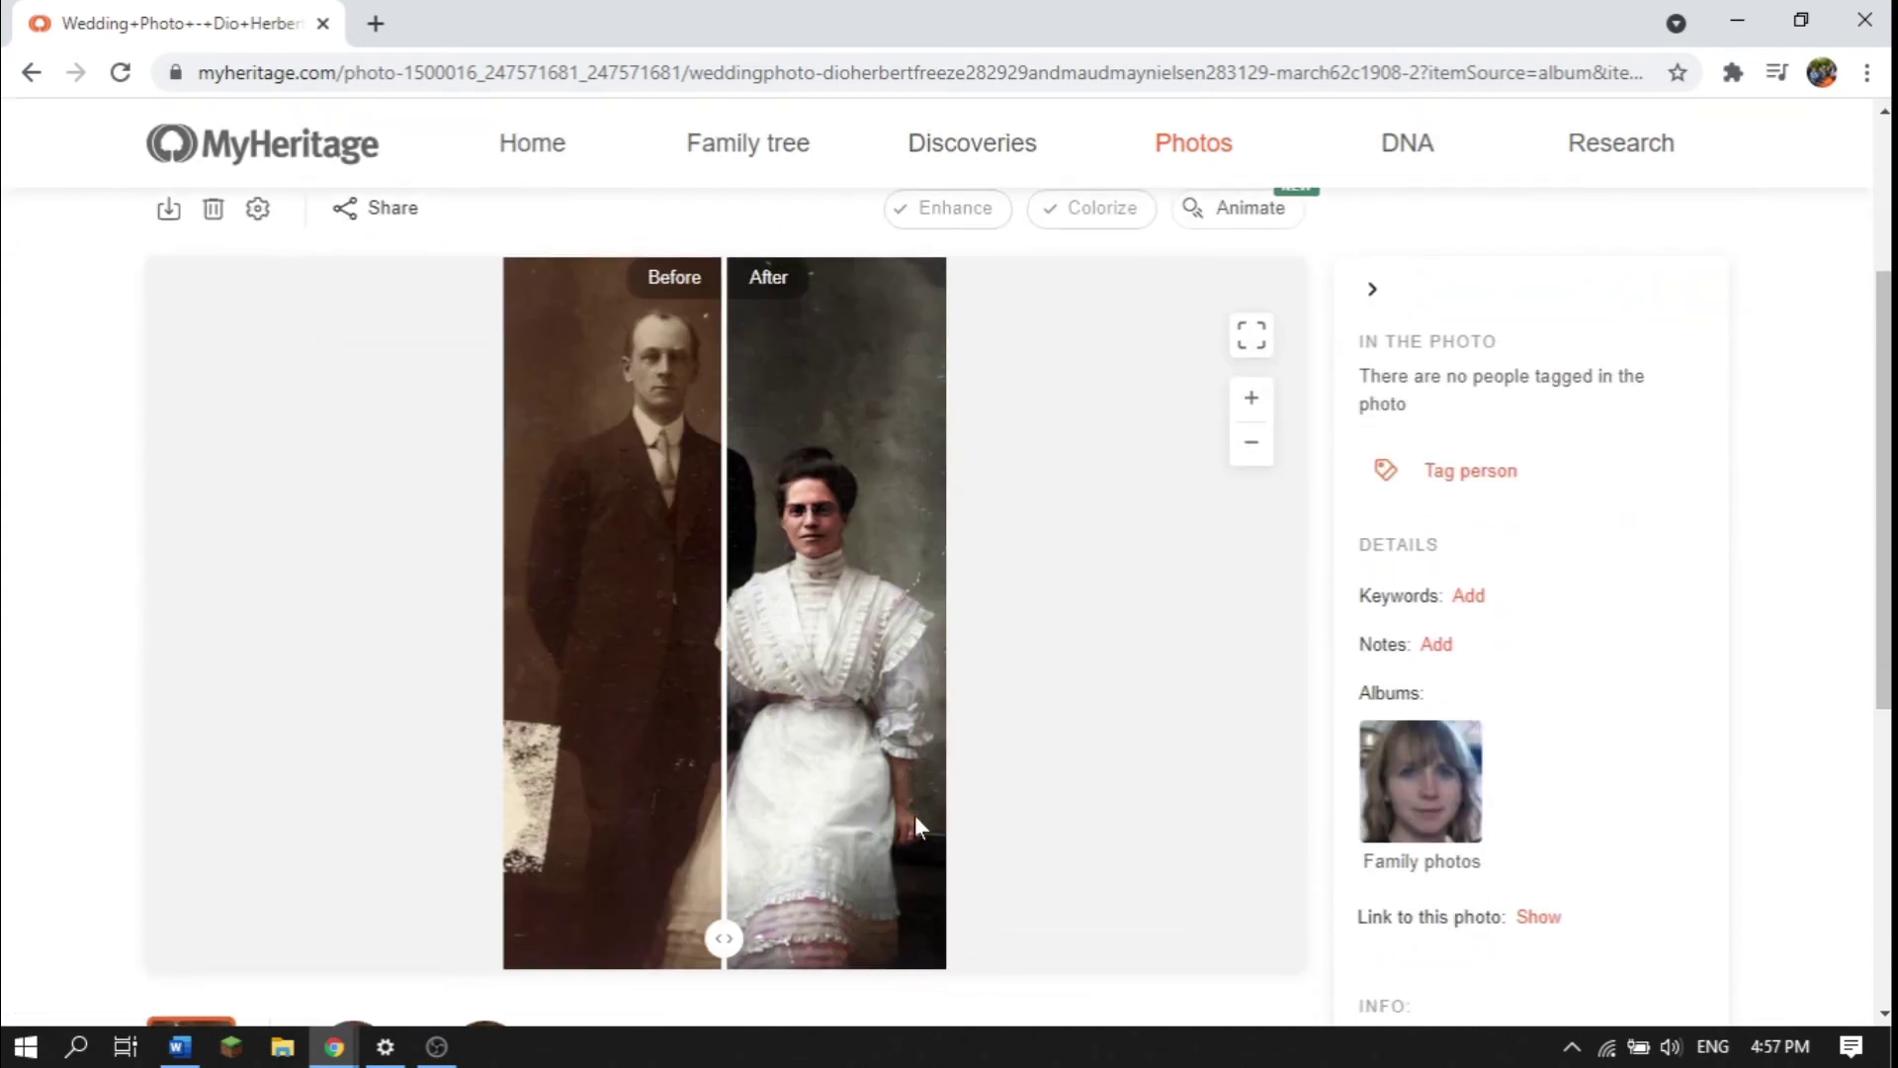
scroll(915, 814, up, 1)
click(1203, 332)
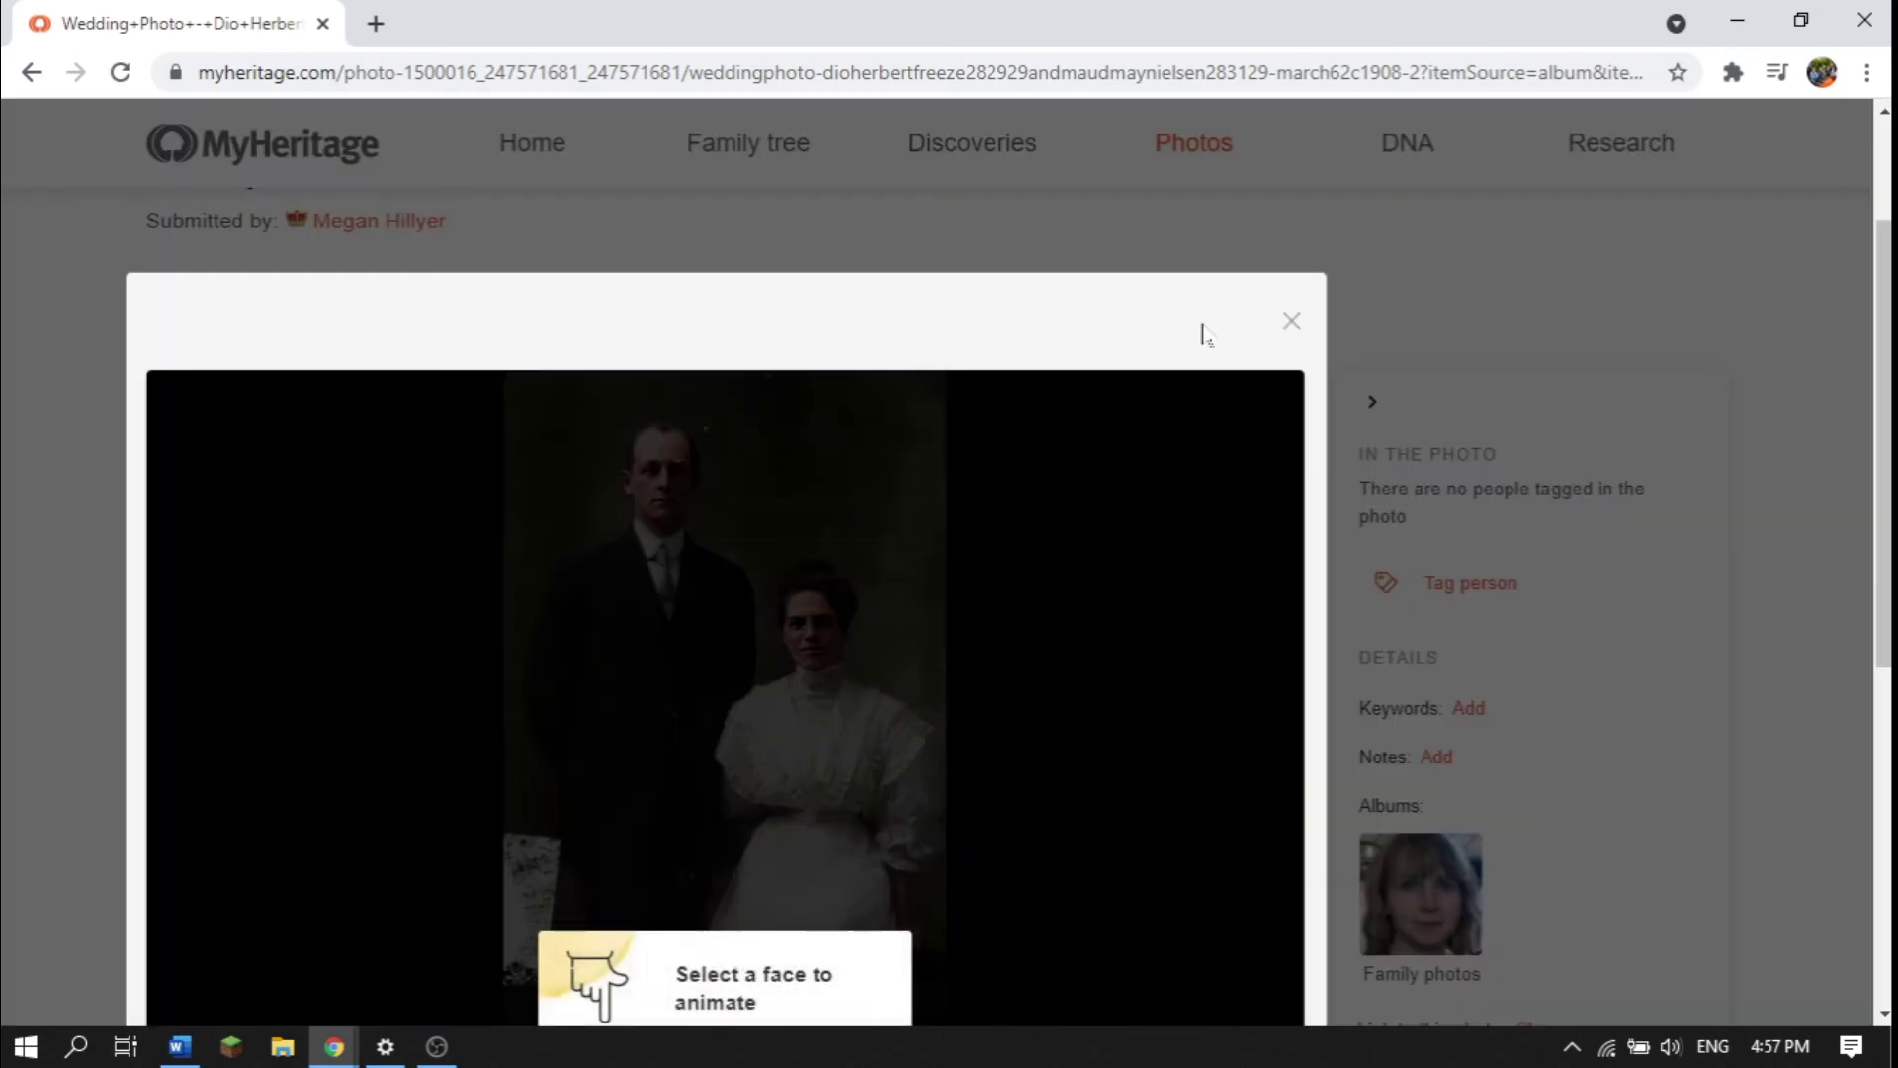
scroll(1069, 761, down, 4)
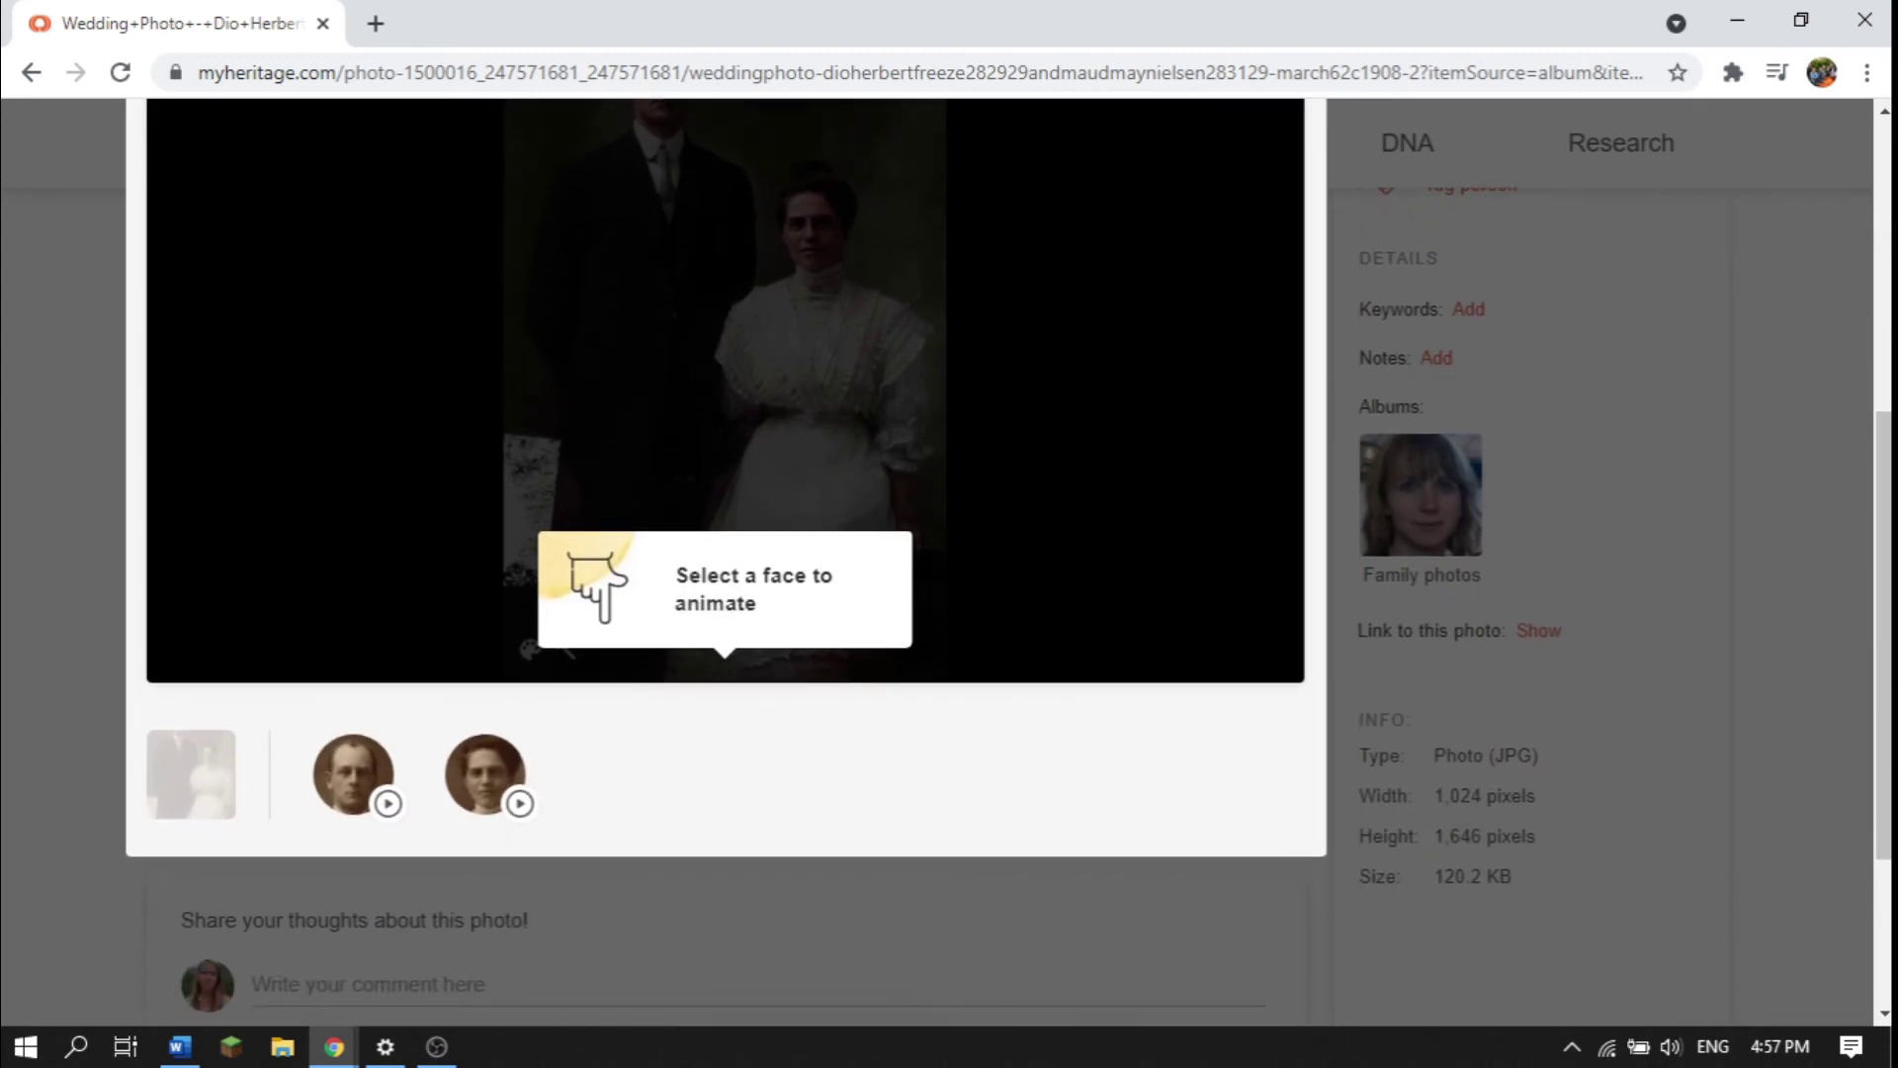
click(355, 774)
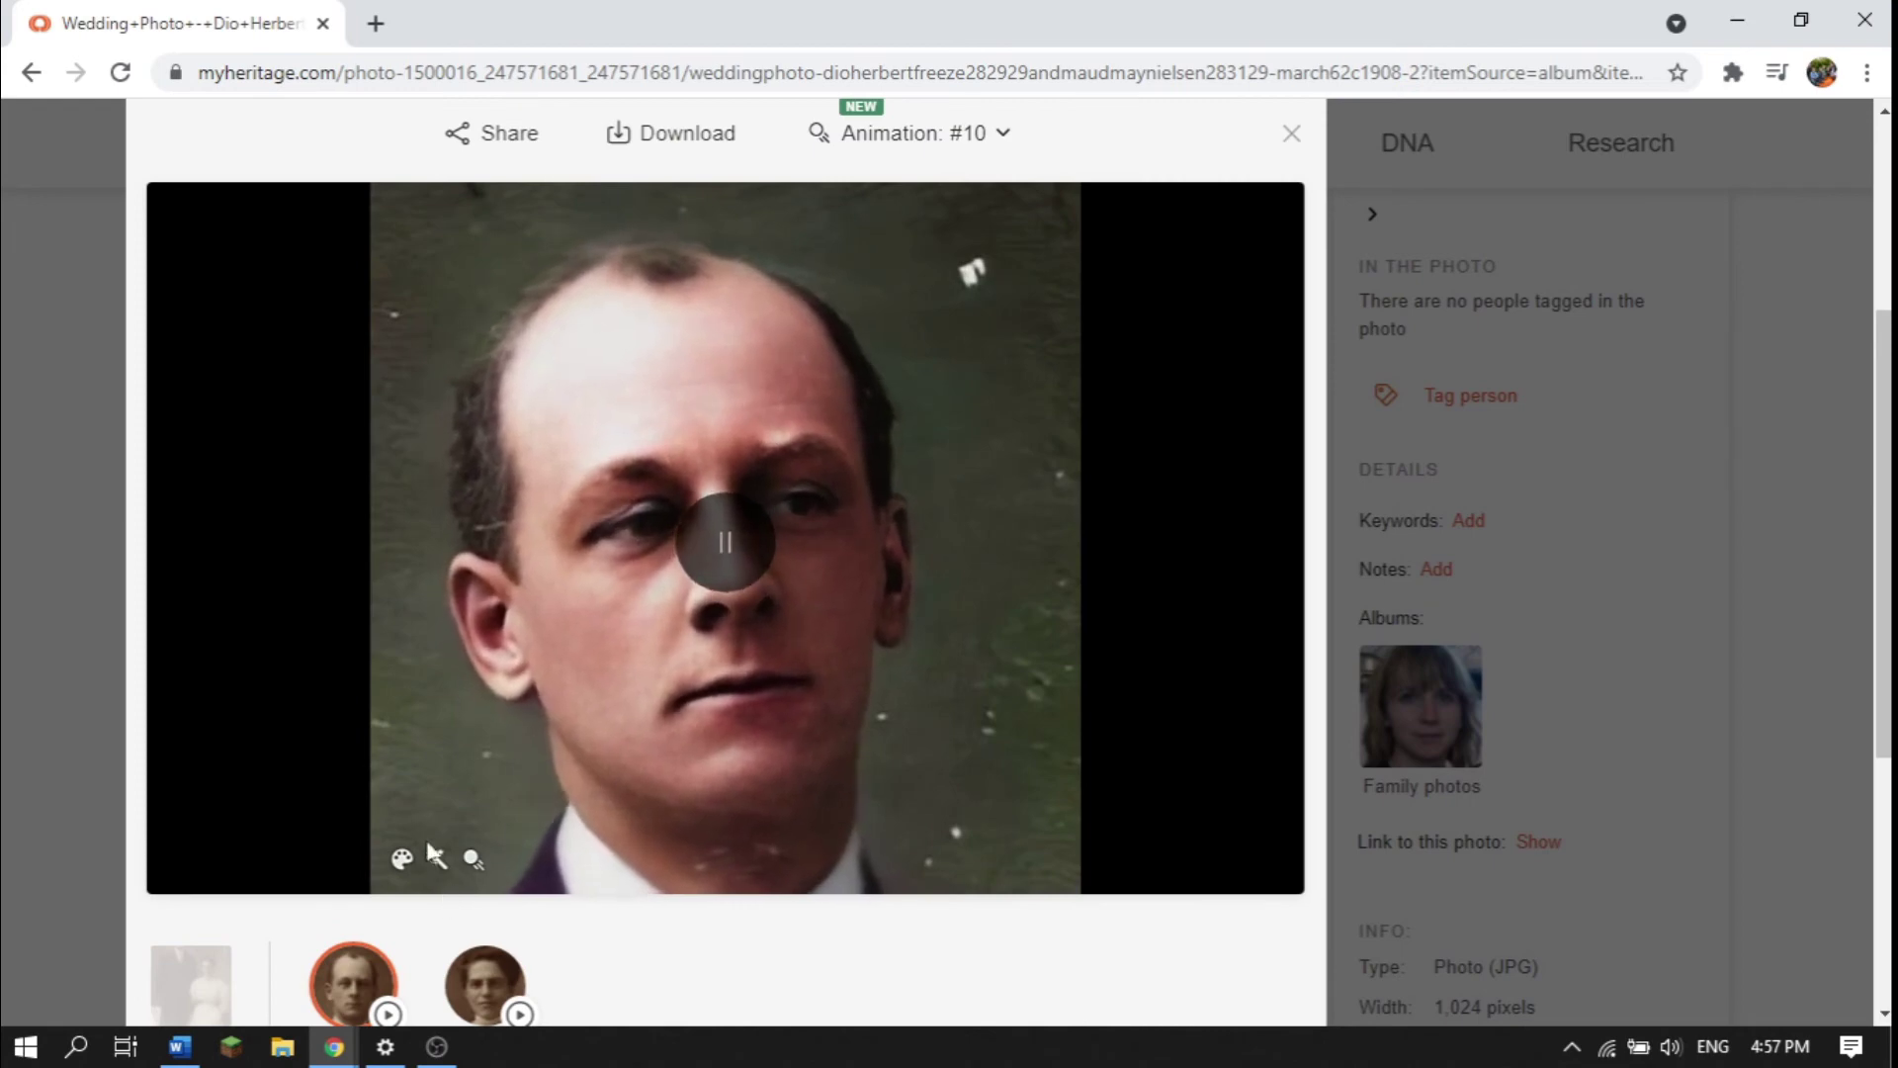
scroll(953, 541, up, 1)
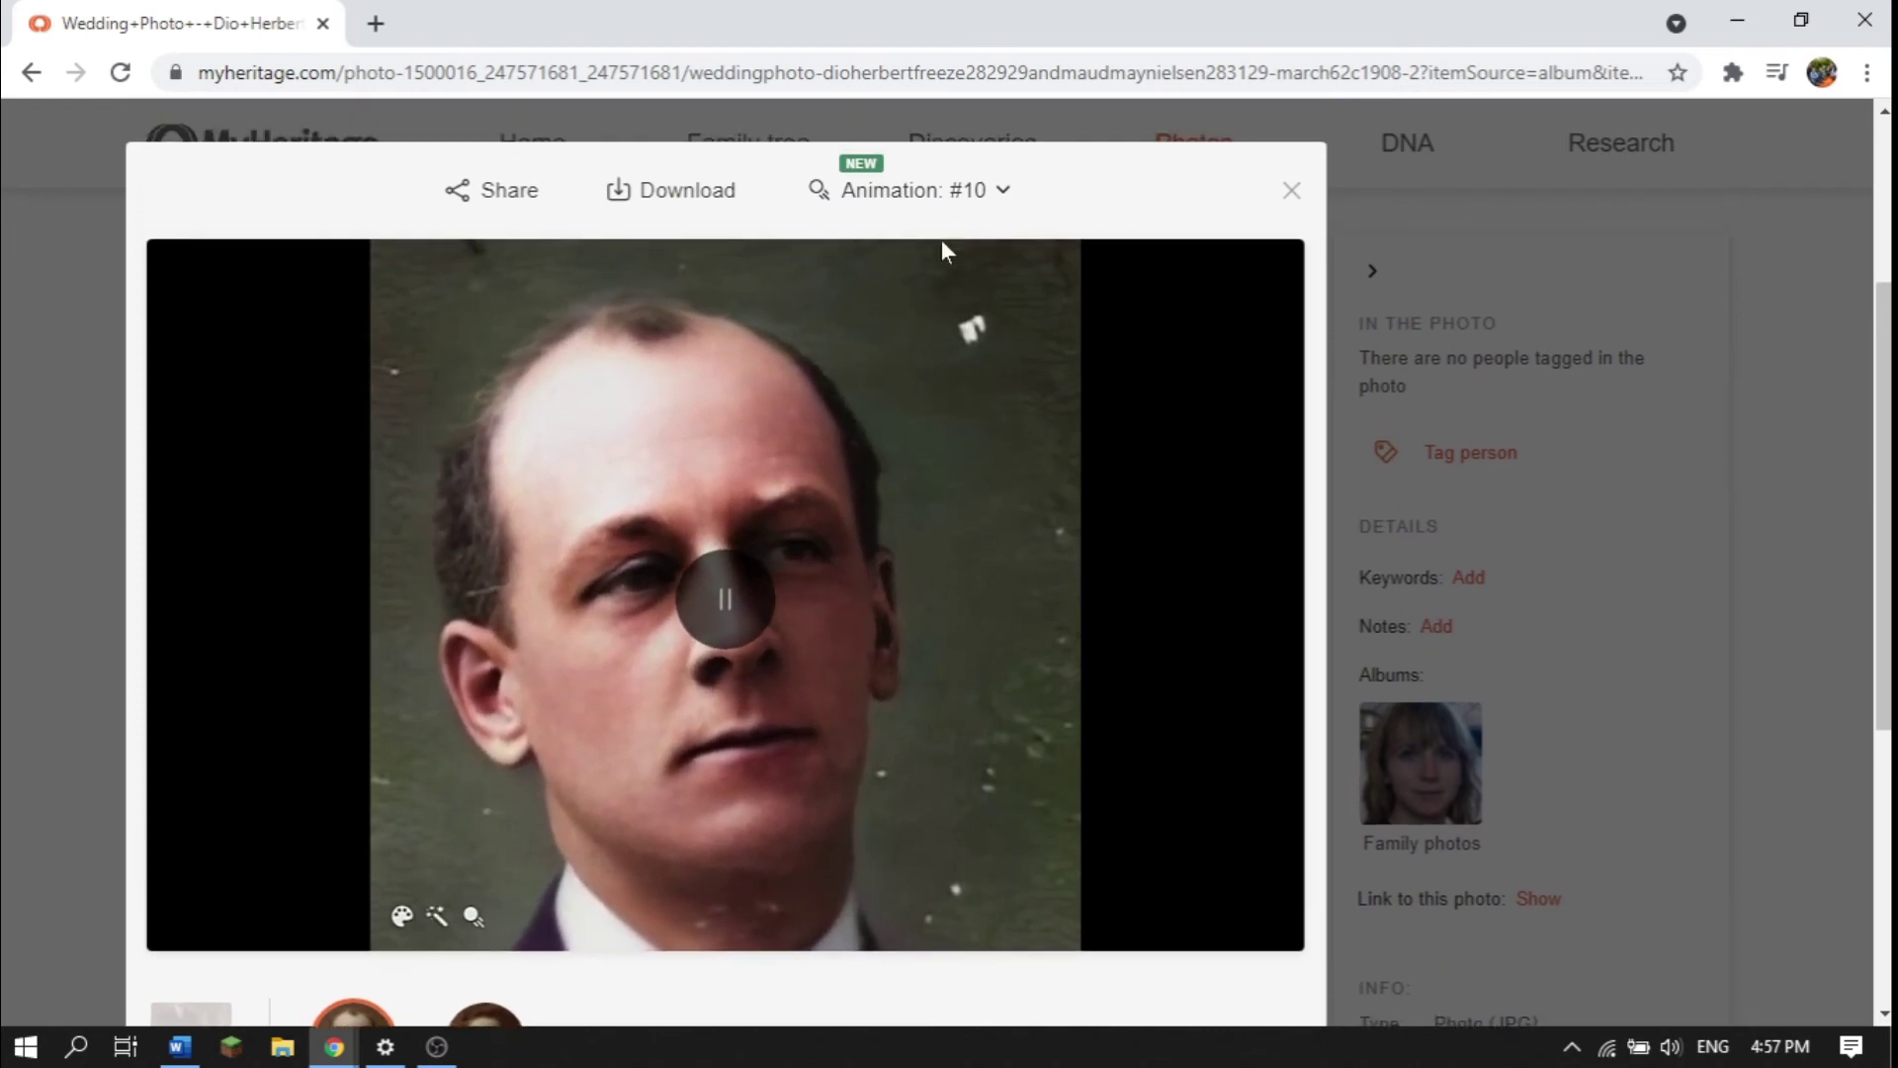
Try the Kiss and wink special animation on the groom's face, then switch to Kiss.
click(982, 192)
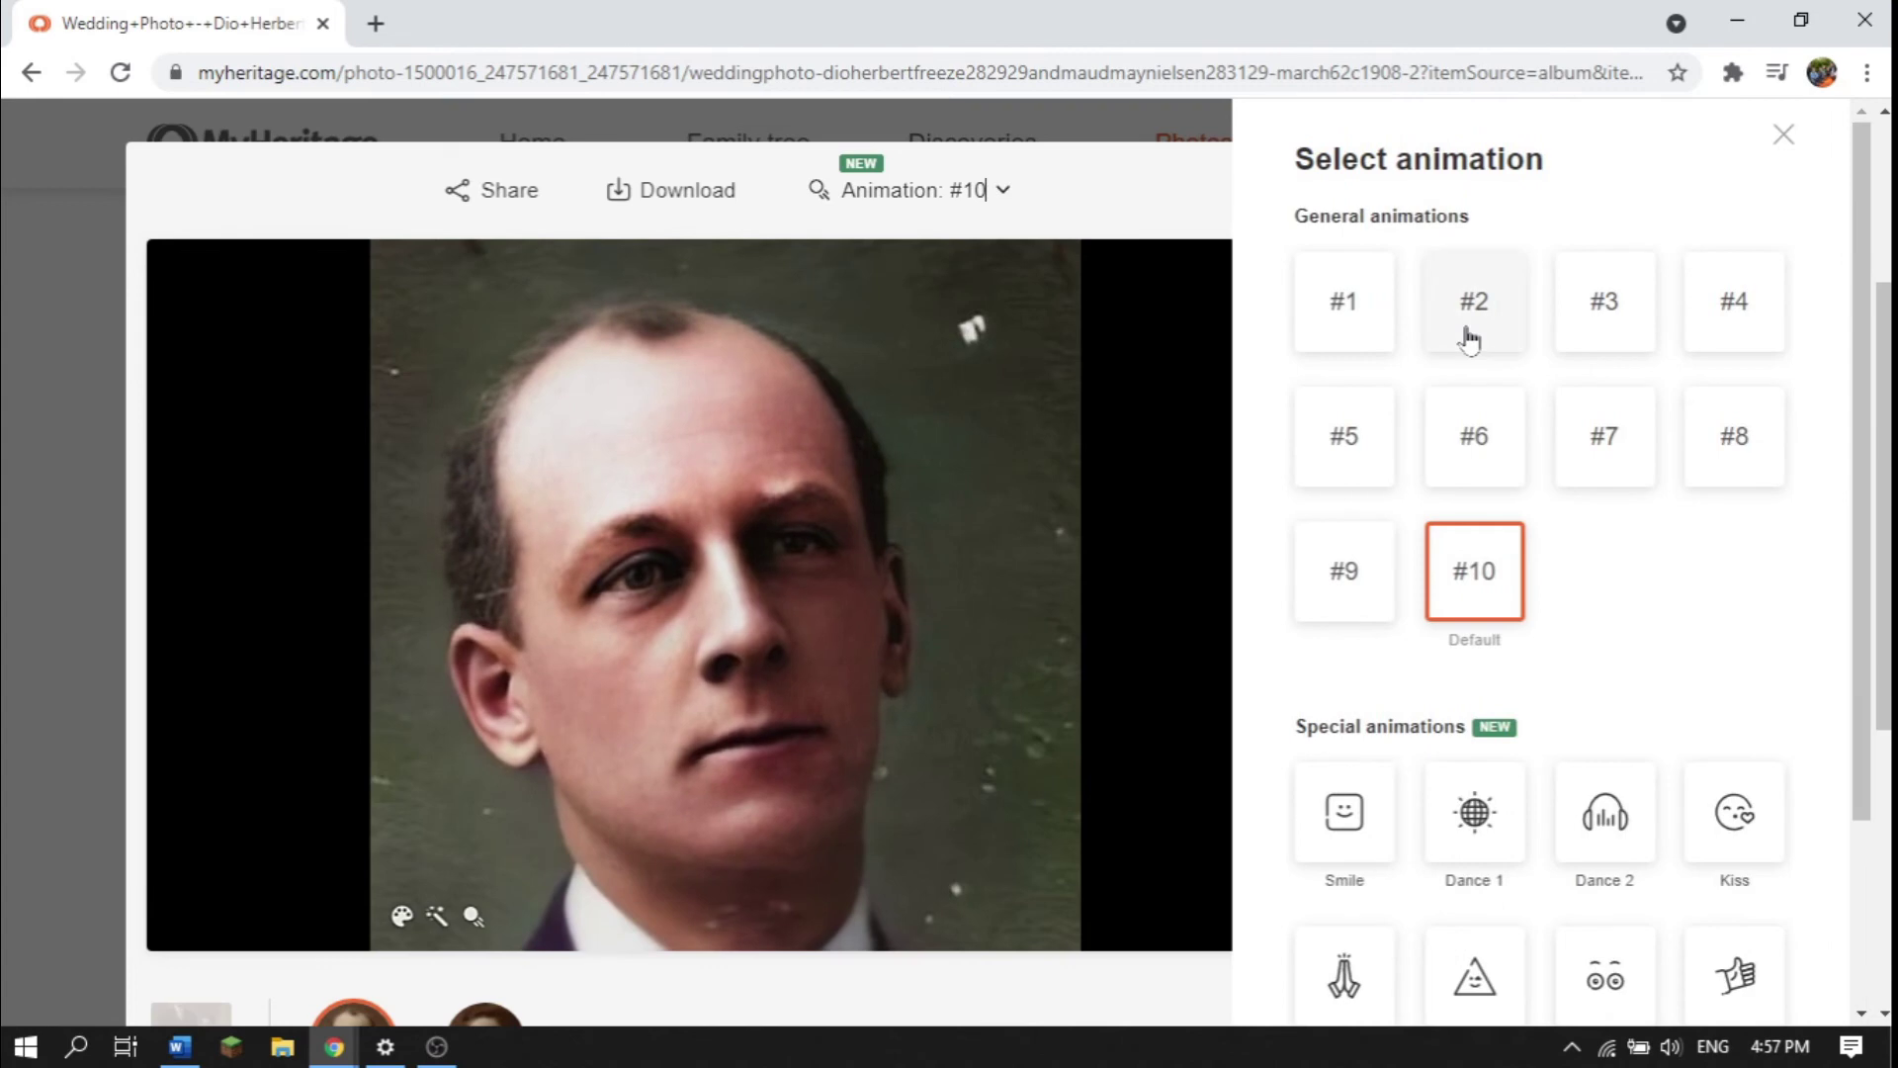
scroll(1594, 625, down, 2)
scroll(1594, 625, down, 1)
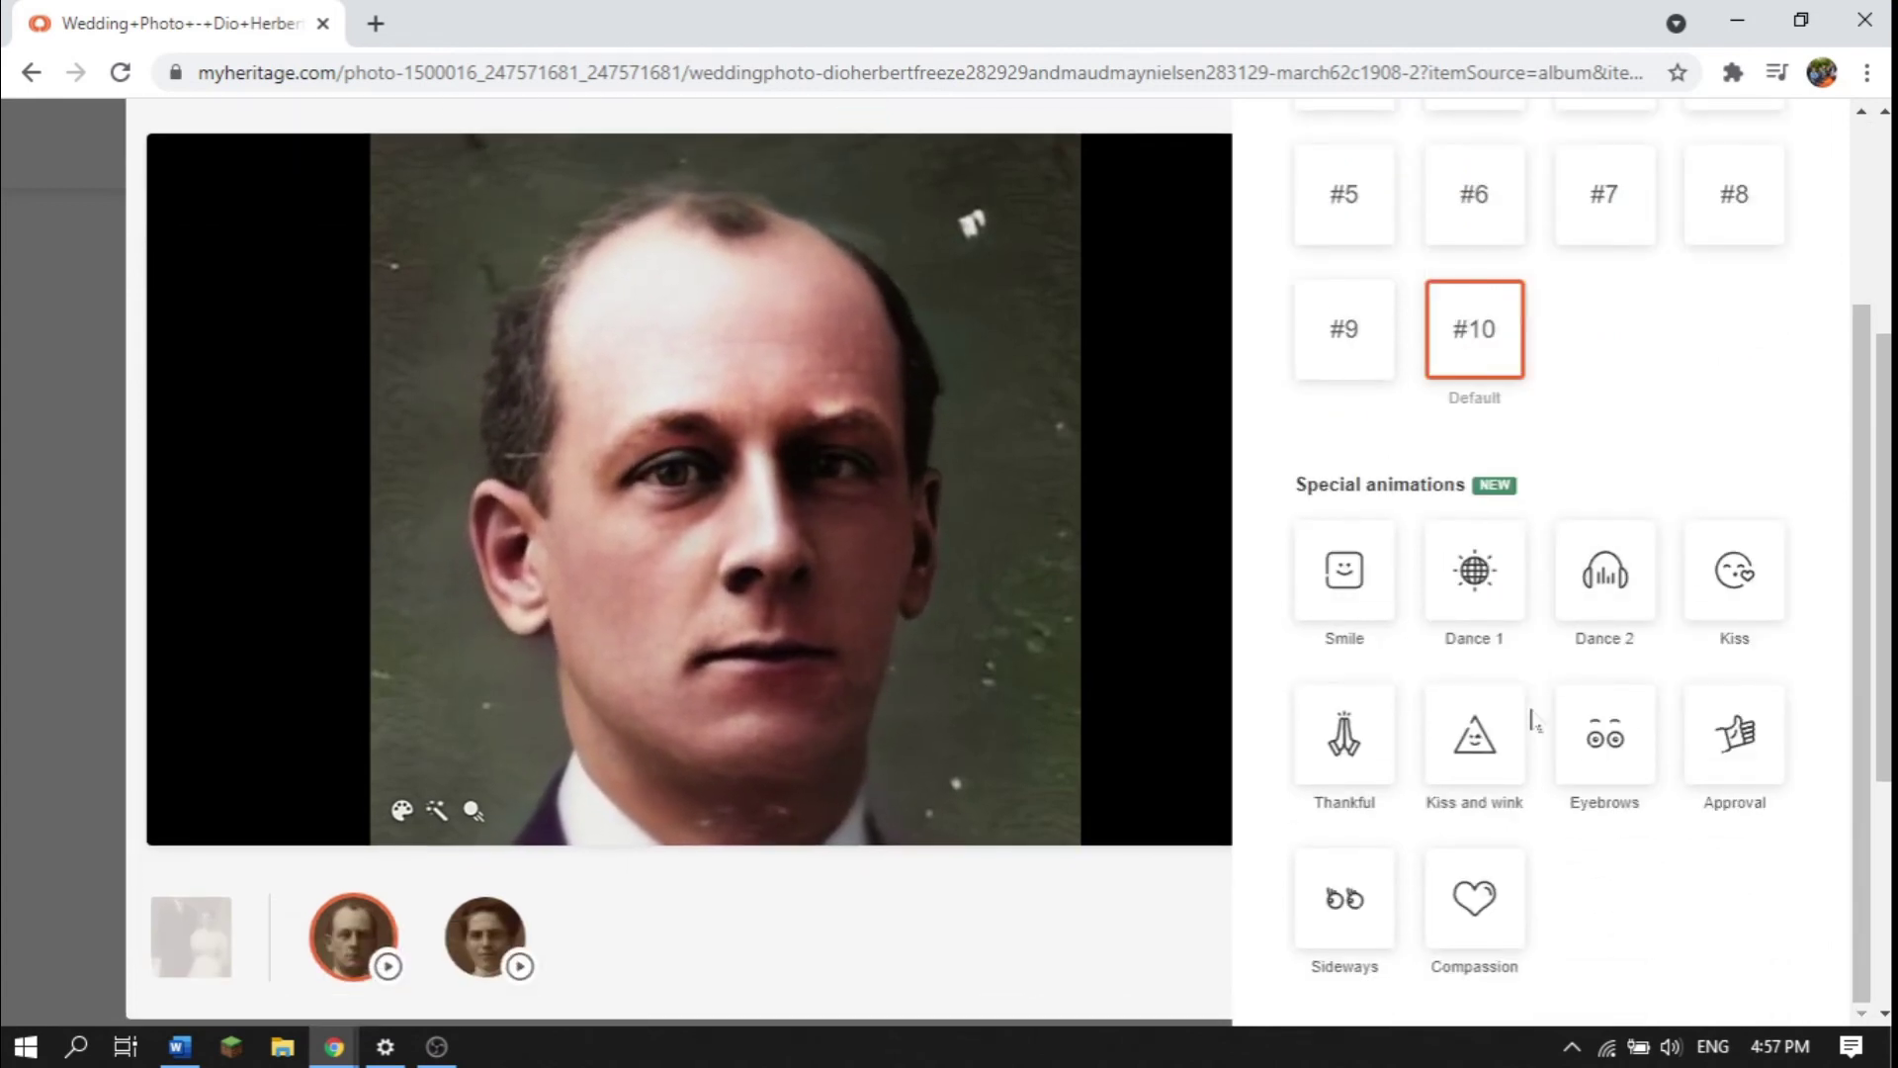
click(1482, 756)
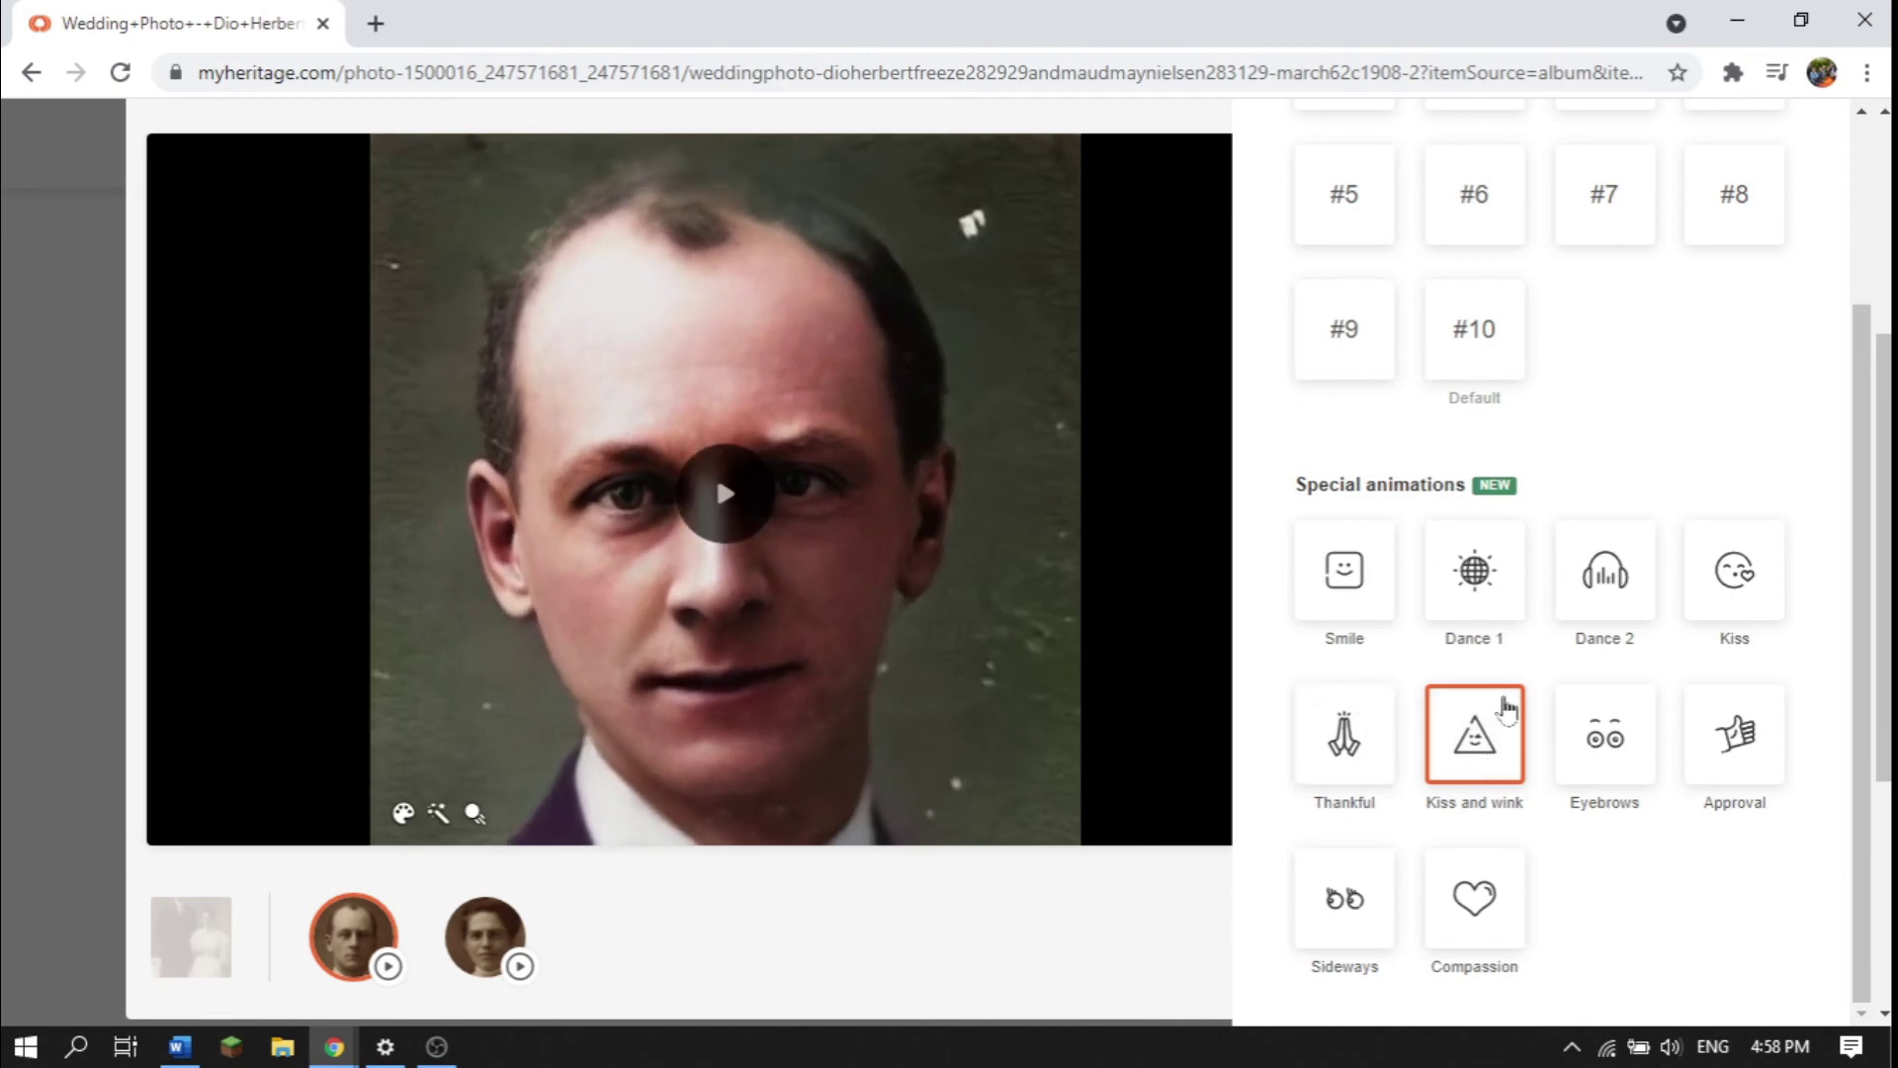
click(1735, 585)
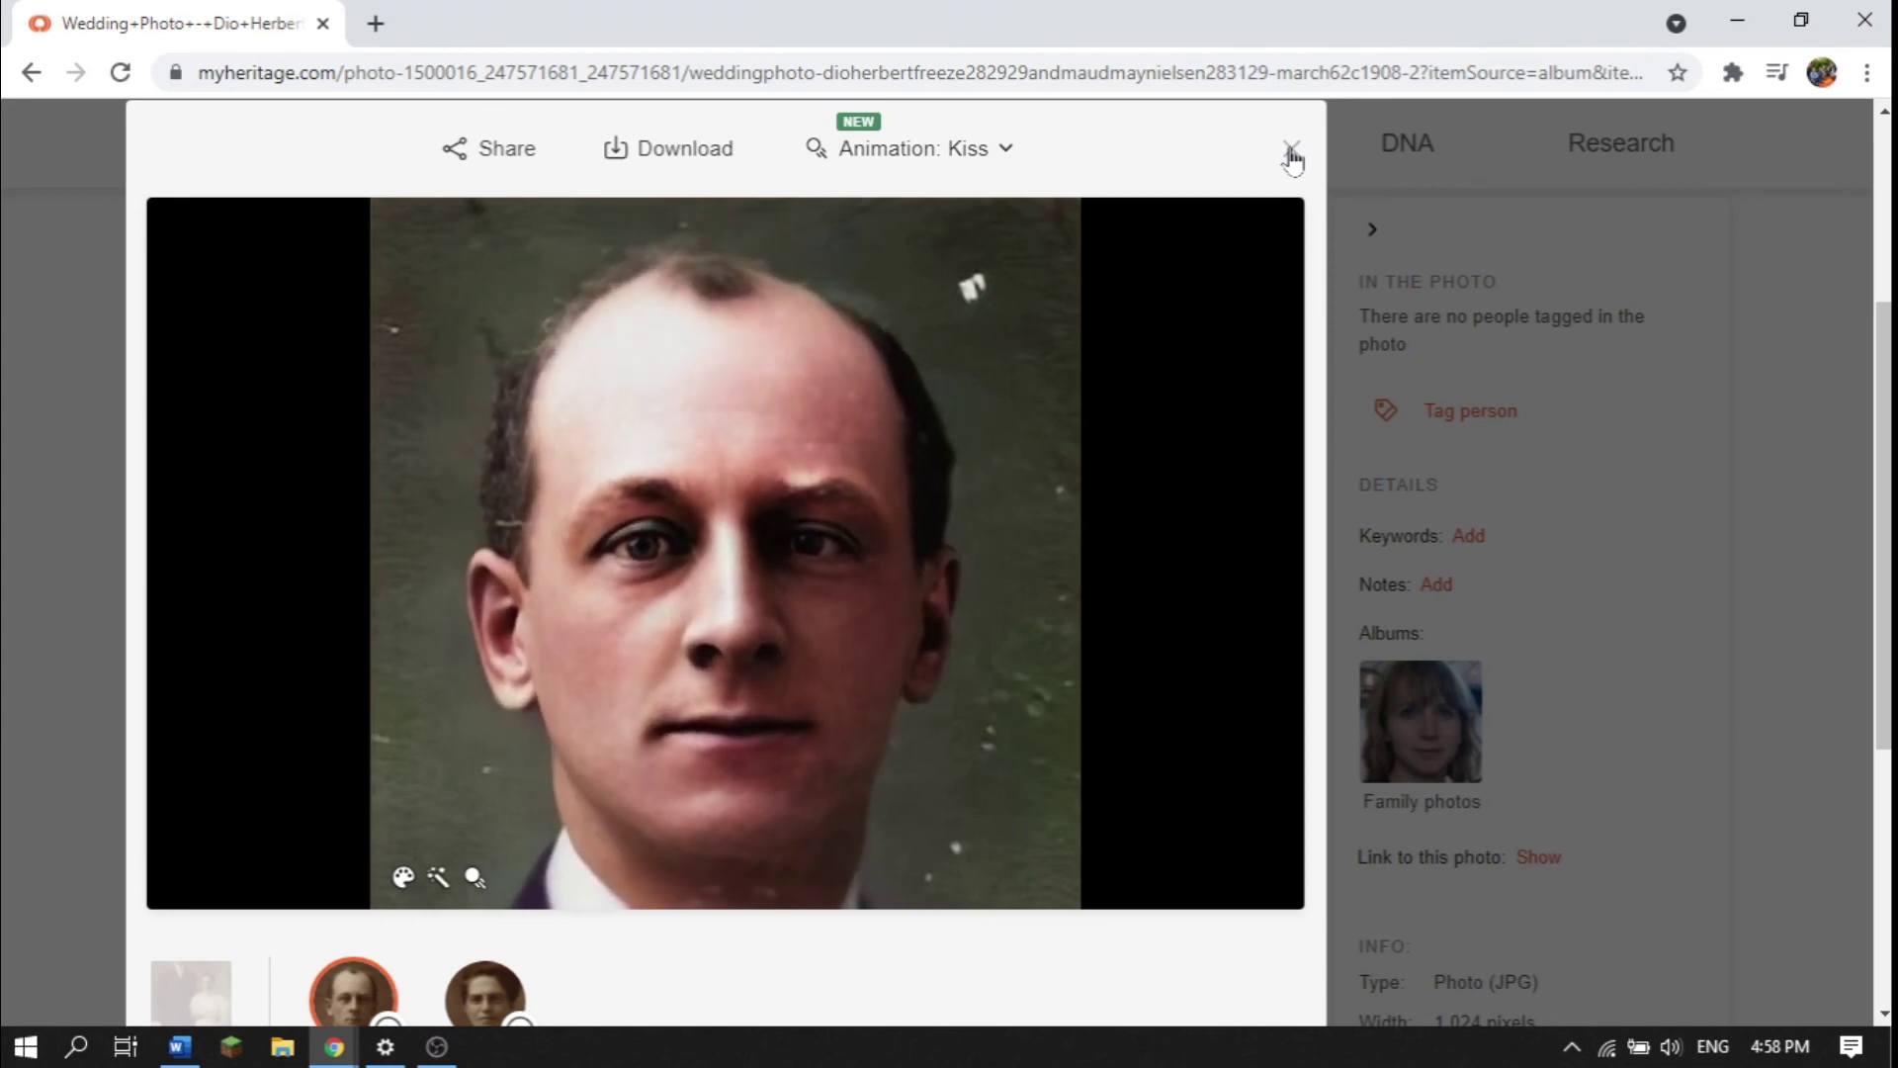
Show the Facebook, Twitter and Copy link options for sharing the groom's Kiss animation.
mouse_move(944, 348)
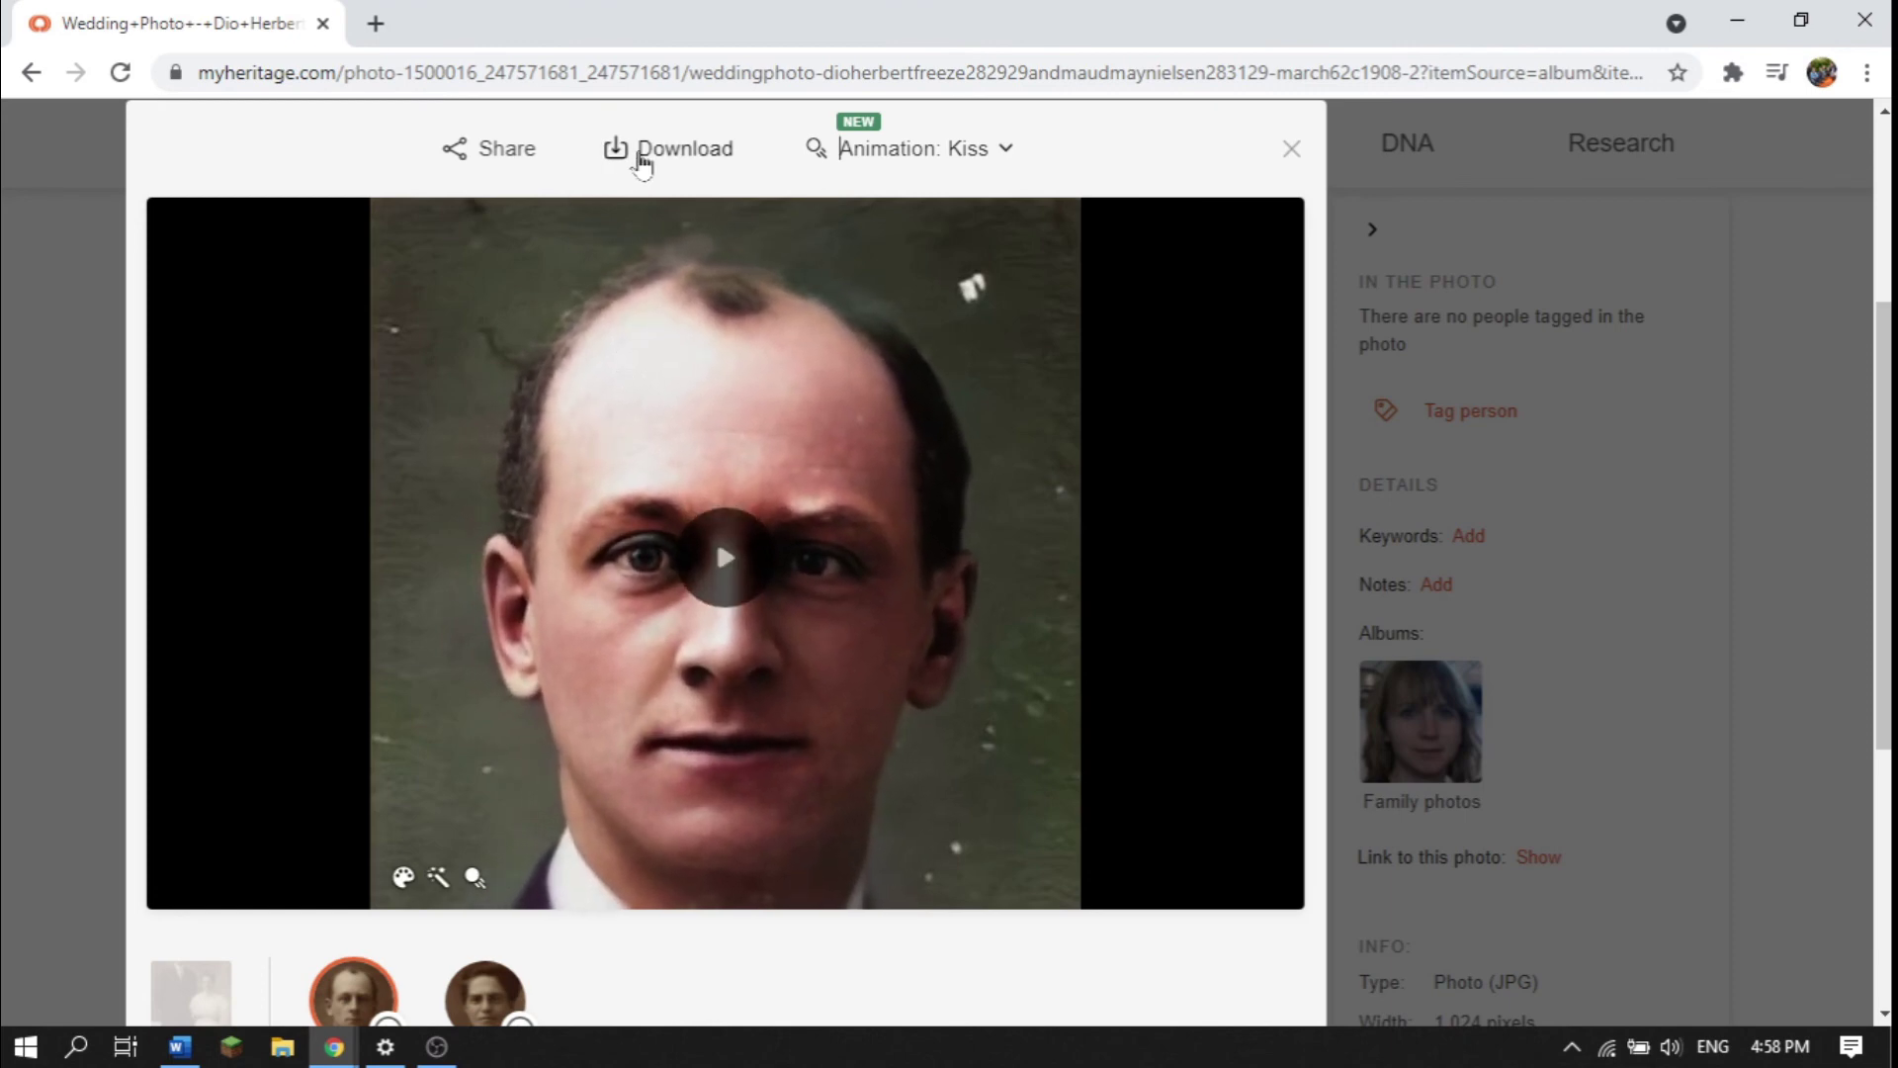
click(478, 150)
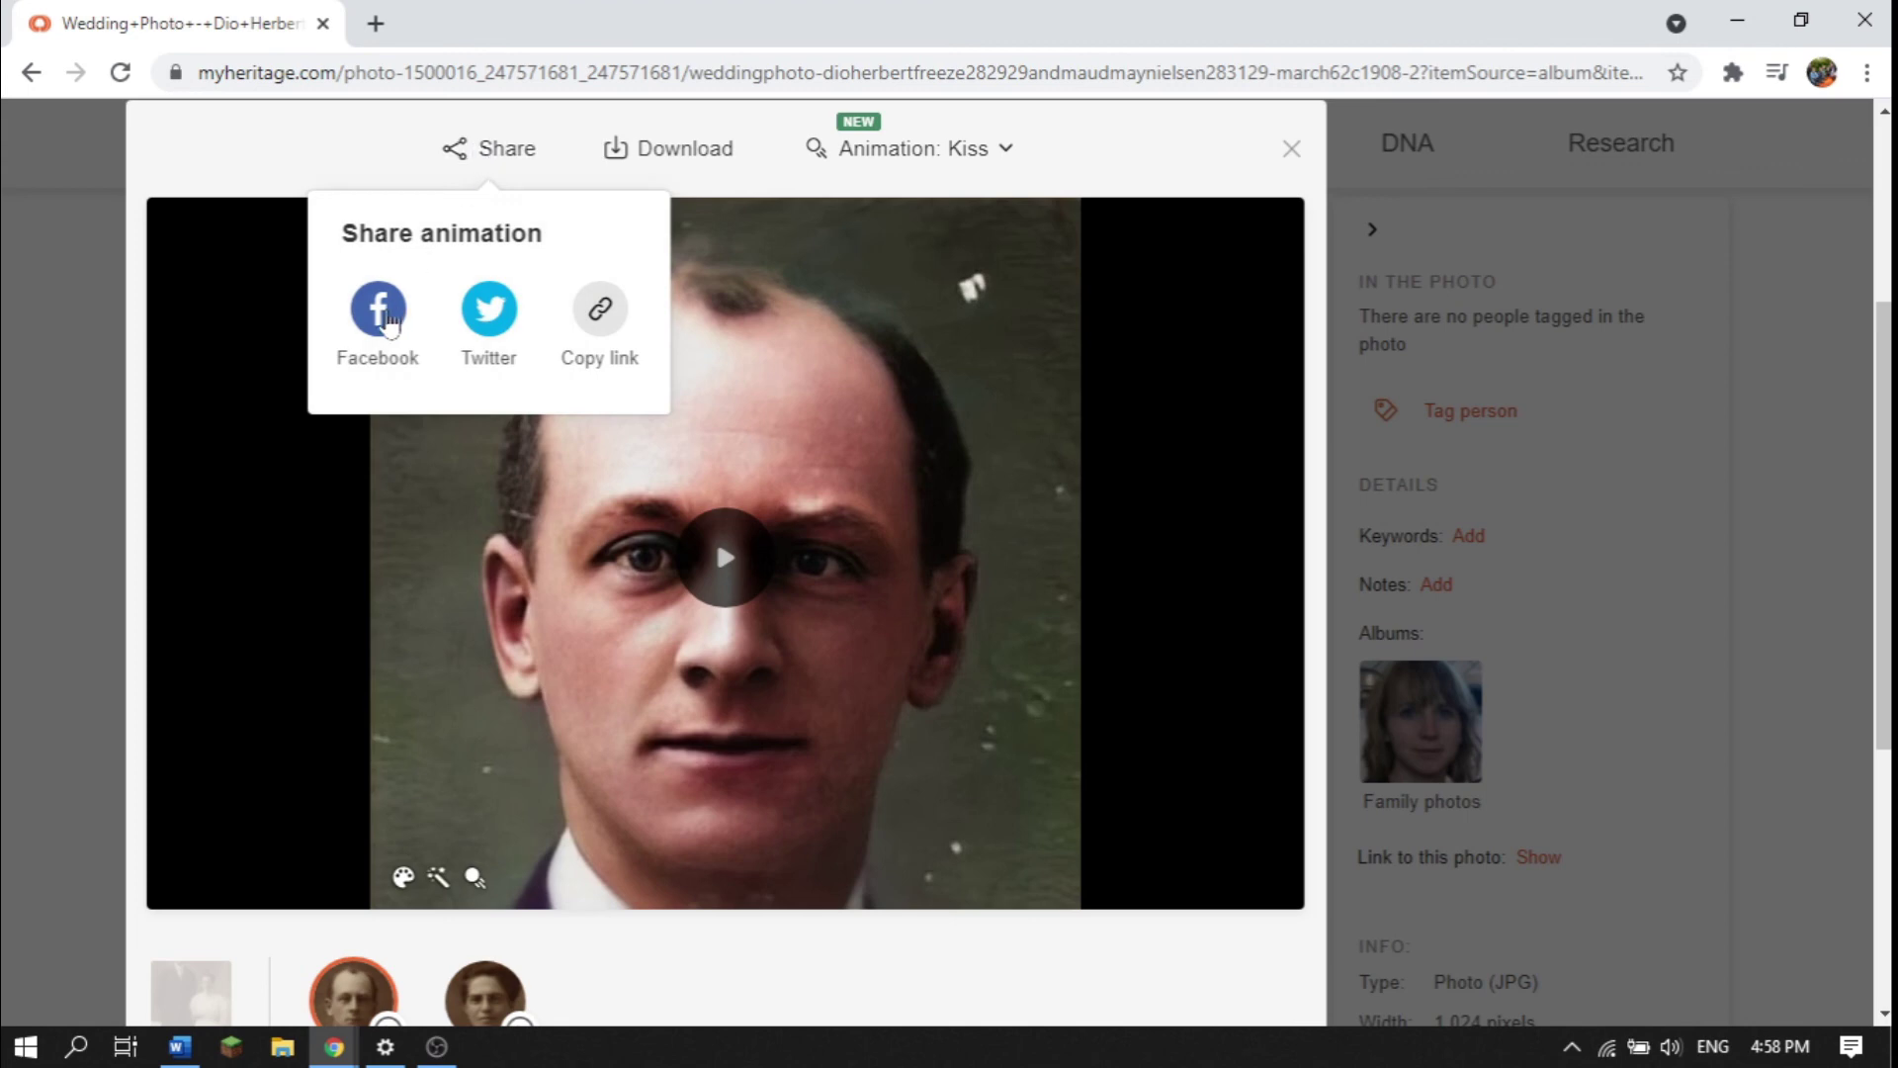